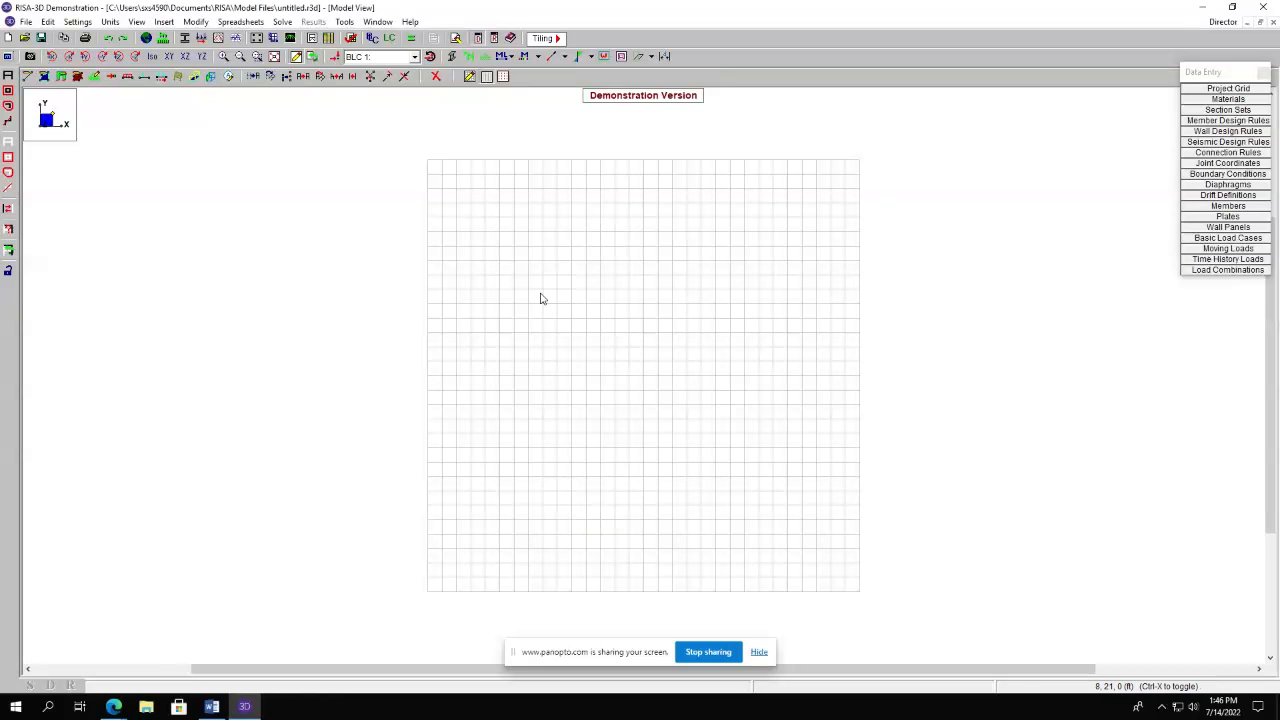
Open the global model settings and enter the model title with the supervisor's name, the designer's name, and job number 1.
{"action": "left_click", "coordinate": [80, 23]}
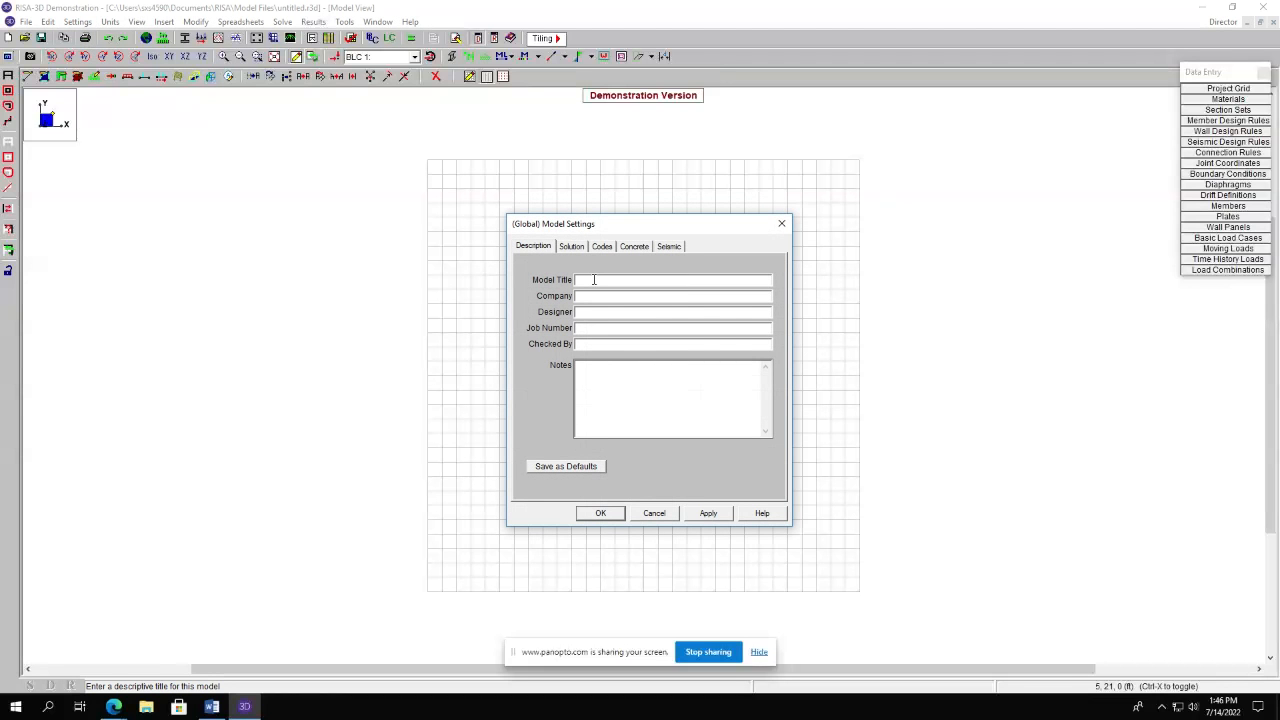
{"action": "type", "text": "Project Under Dr. Azzawi"}
{"action": "left_click", "coordinate": [579, 313]}
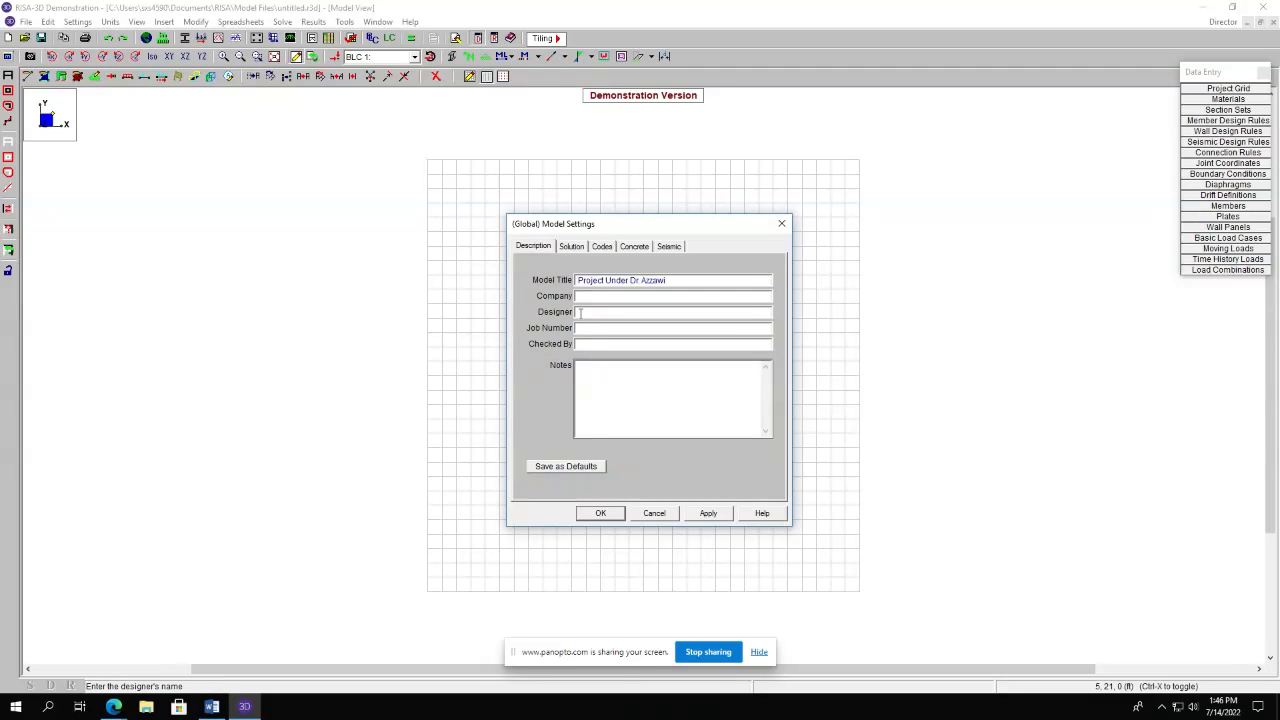
{"action": "type", "text": "Sujan"}
{"action": "left_click", "coordinate": [595, 329]}
{"action": "type", "text": "1"}
Review the solution, design code, concrete and seismic tabs, keeping ACI 318-14 and ASCE 7-16, and apply the model settings.
{"action": "left_click", "coordinate": [572, 247]}
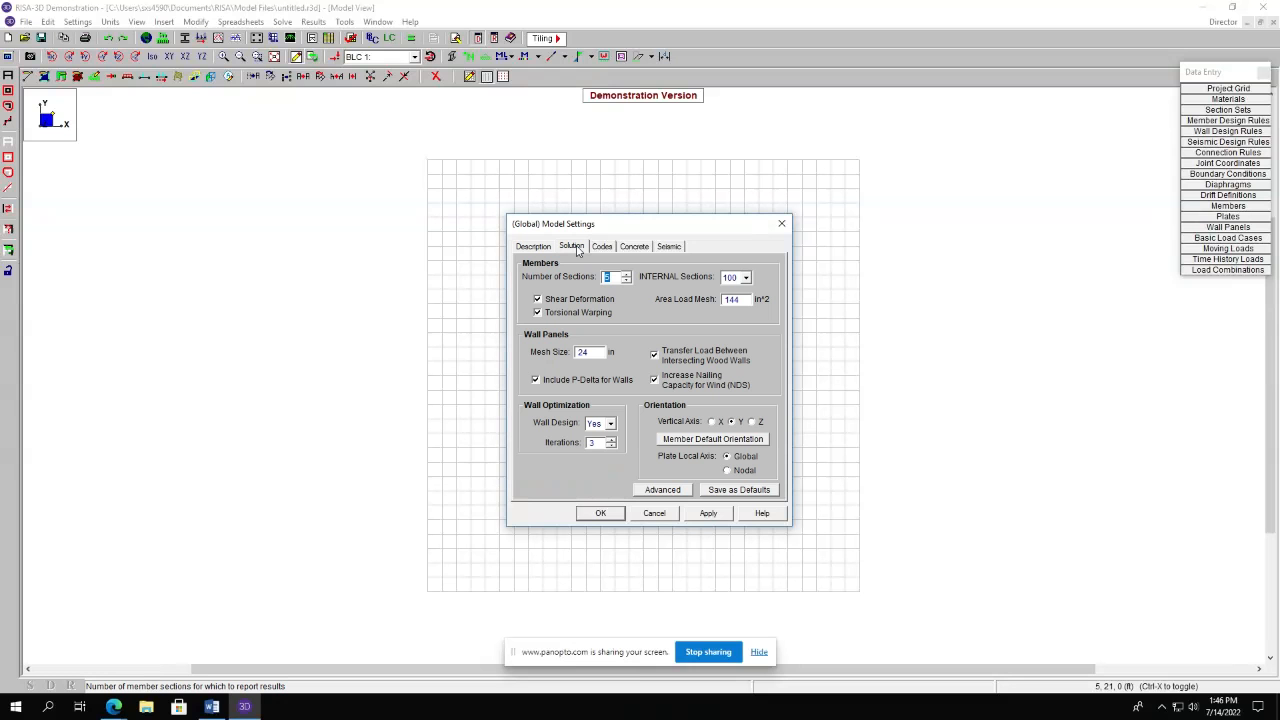
{"action": "left_click", "coordinate": [602, 247]}
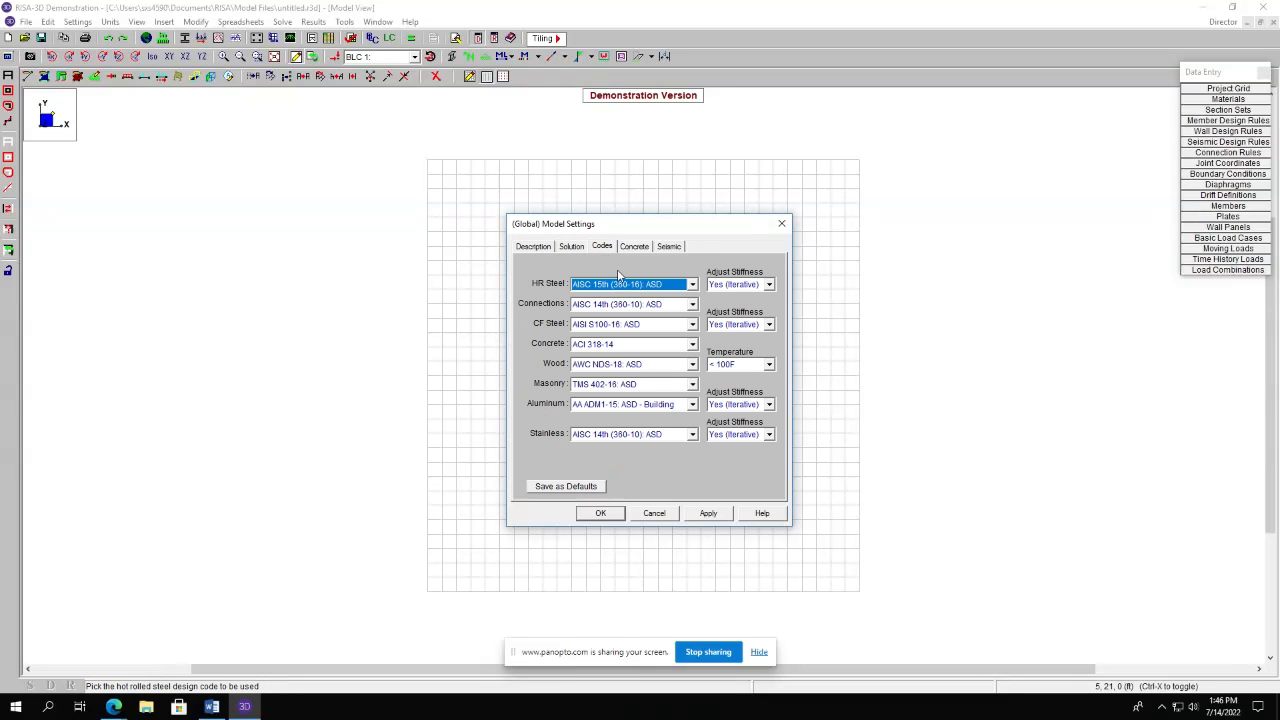
{"action": "left_click", "coordinate": [636, 345]}
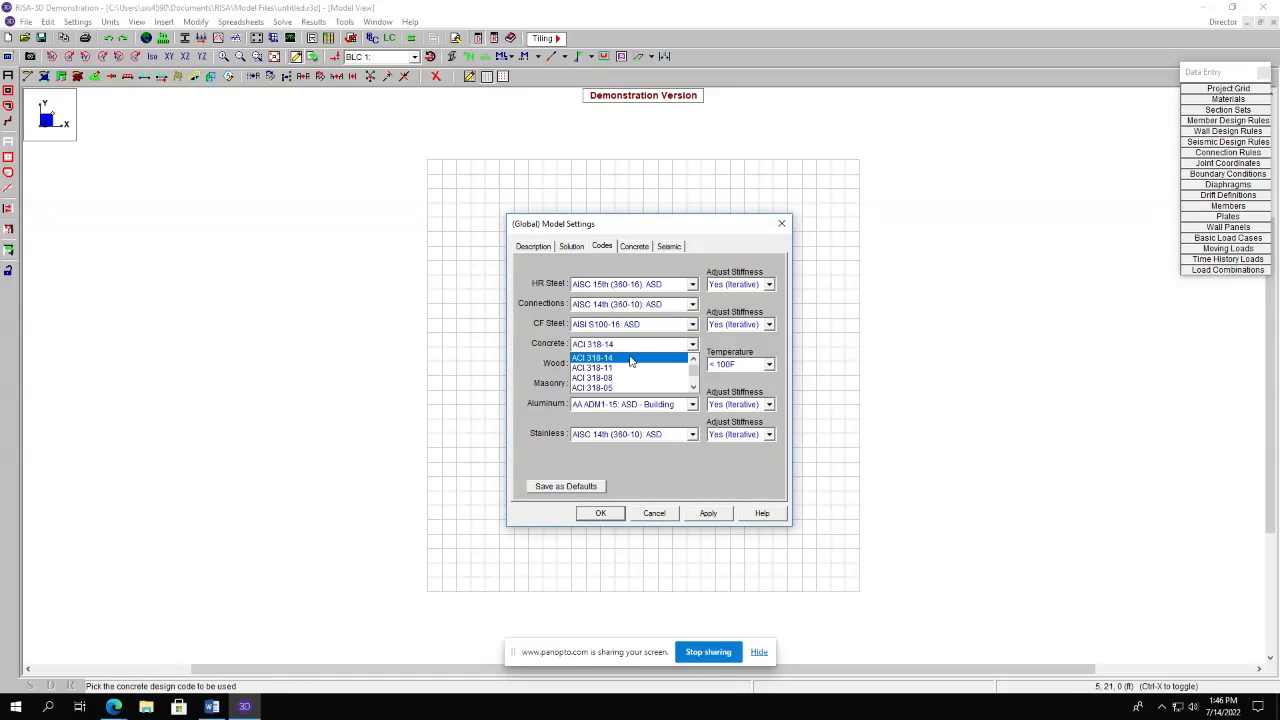
{"action": "left_click", "coordinate": [631, 358]}
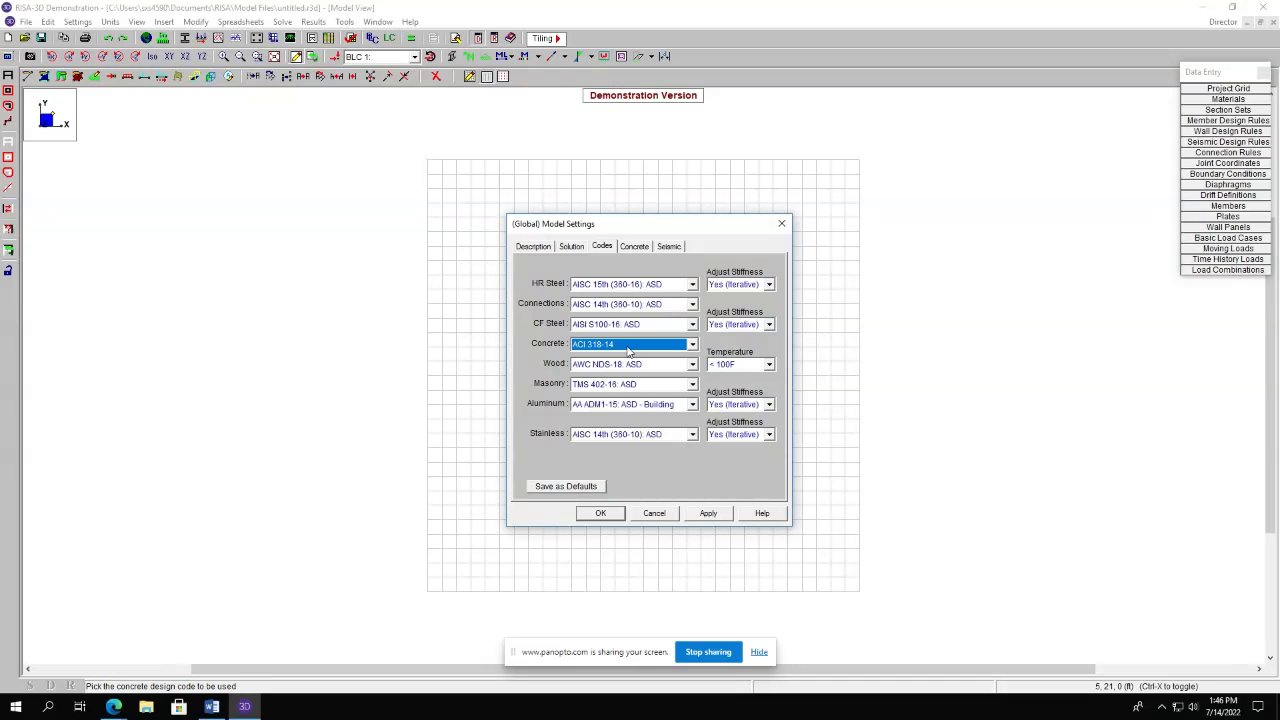
{"action": "left_click", "coordinate": [633, 246]}
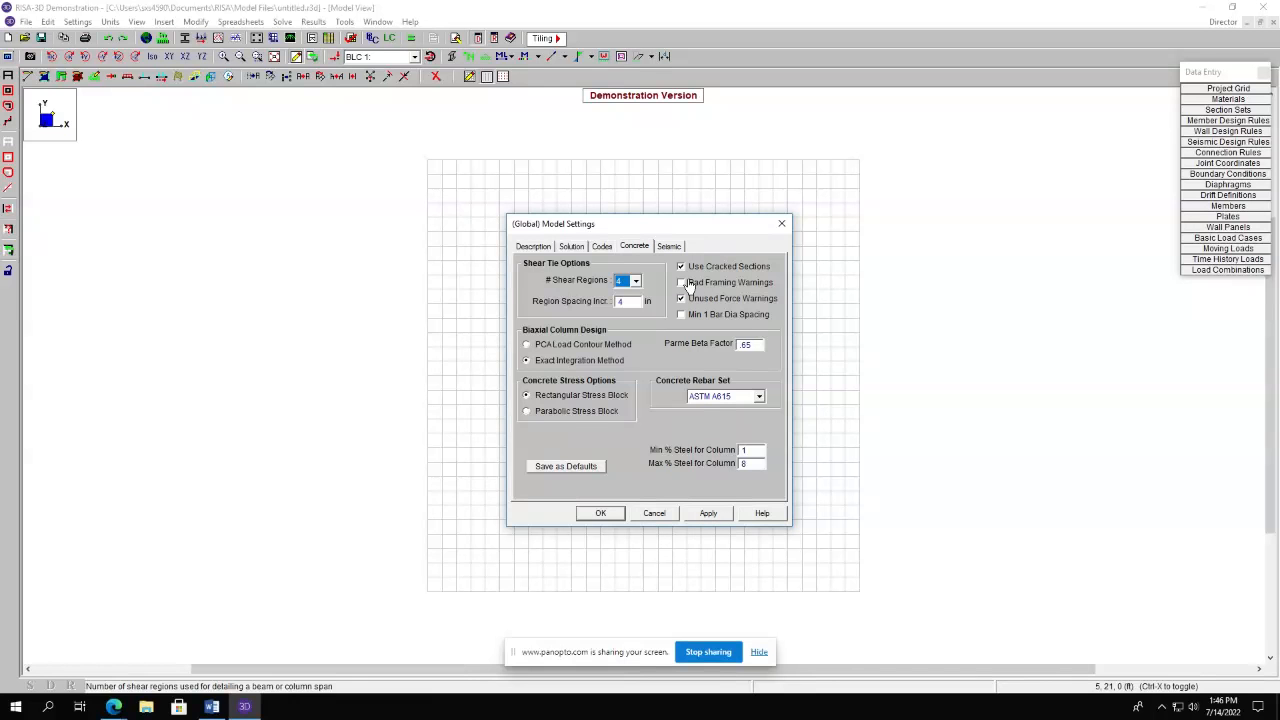
{"action": "left_click", "coordinate": [670, 246]}
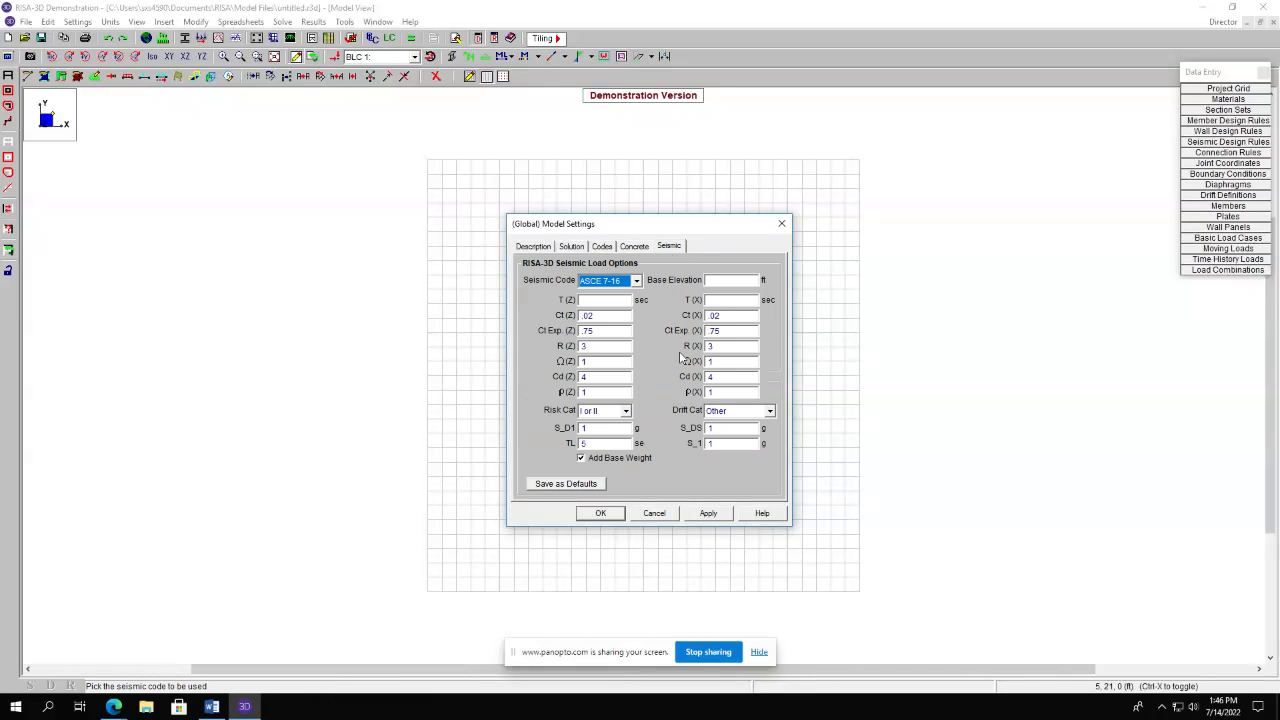
{"action": "left_click", "coordinate": [636, 281]}
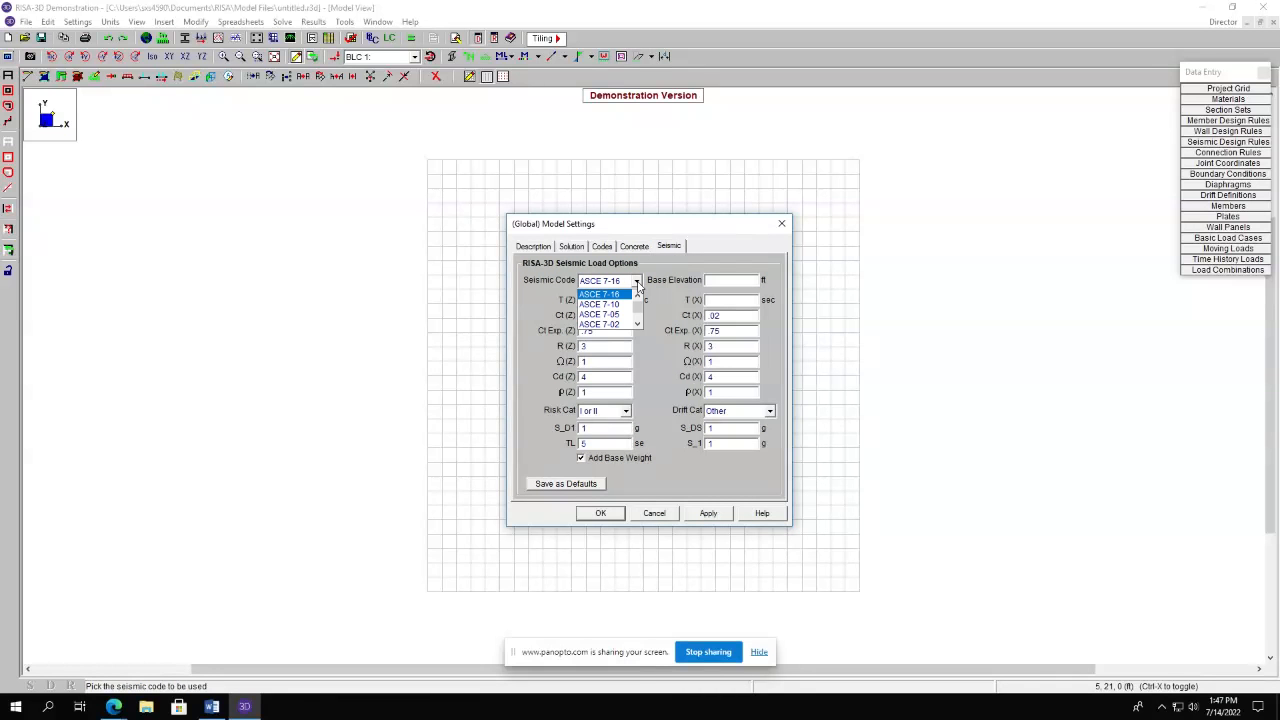
{"action": "scroll", "coordinate": [640, 312], "scroll_direction": "up", "scroll_amount": 1}
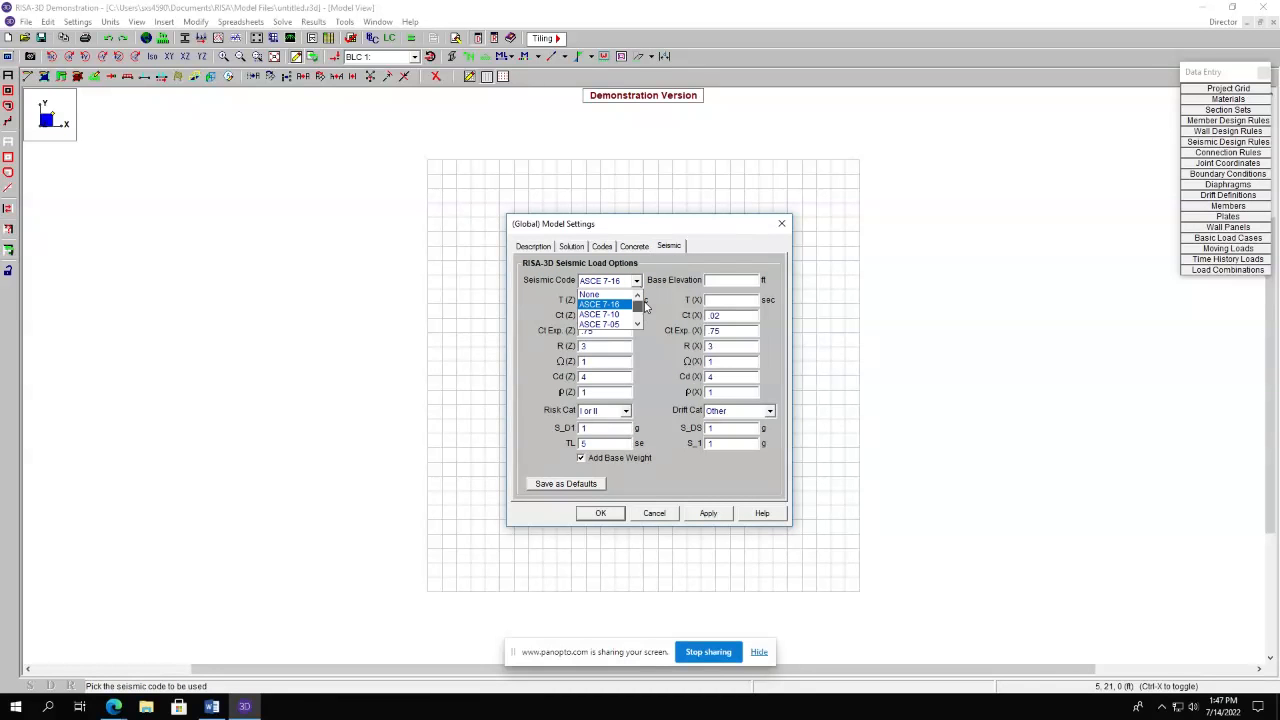
{"action": "left_click", "coordinate": [638, 281]}
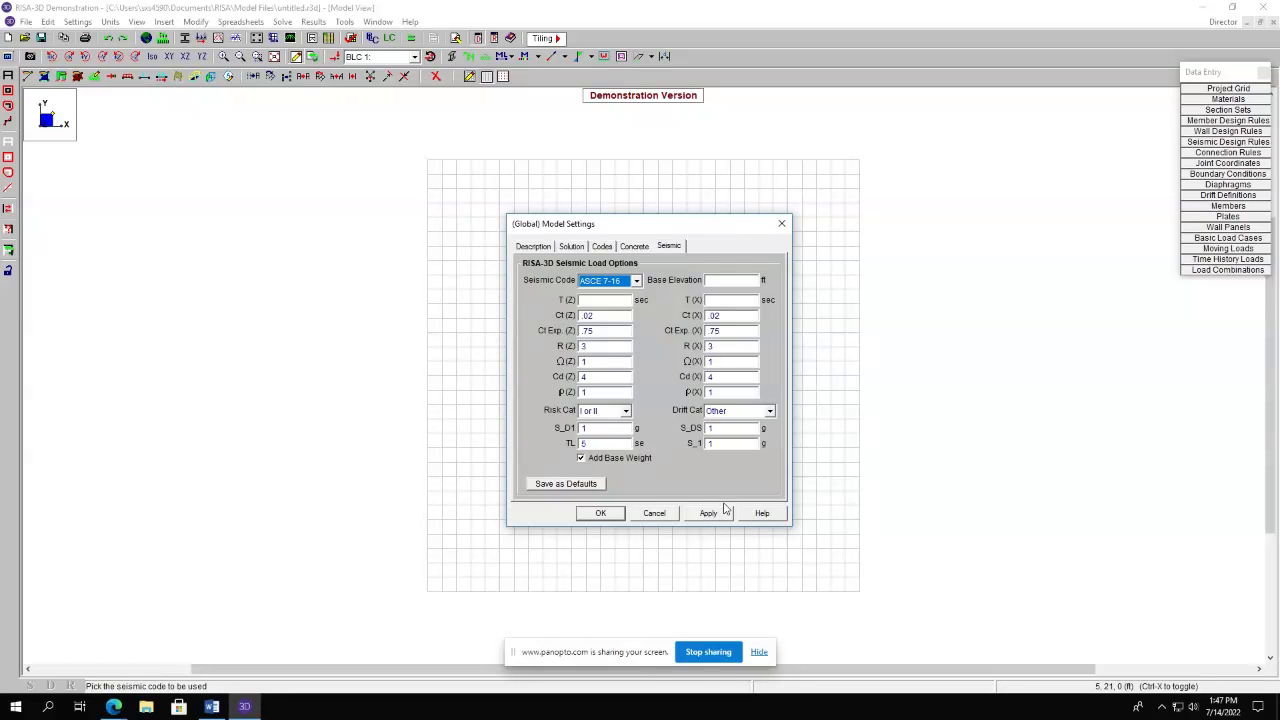
{"action": "left_click", "coordinate": [709, 518]}
{"action": "left_click", "coordinate": [598, 514]}
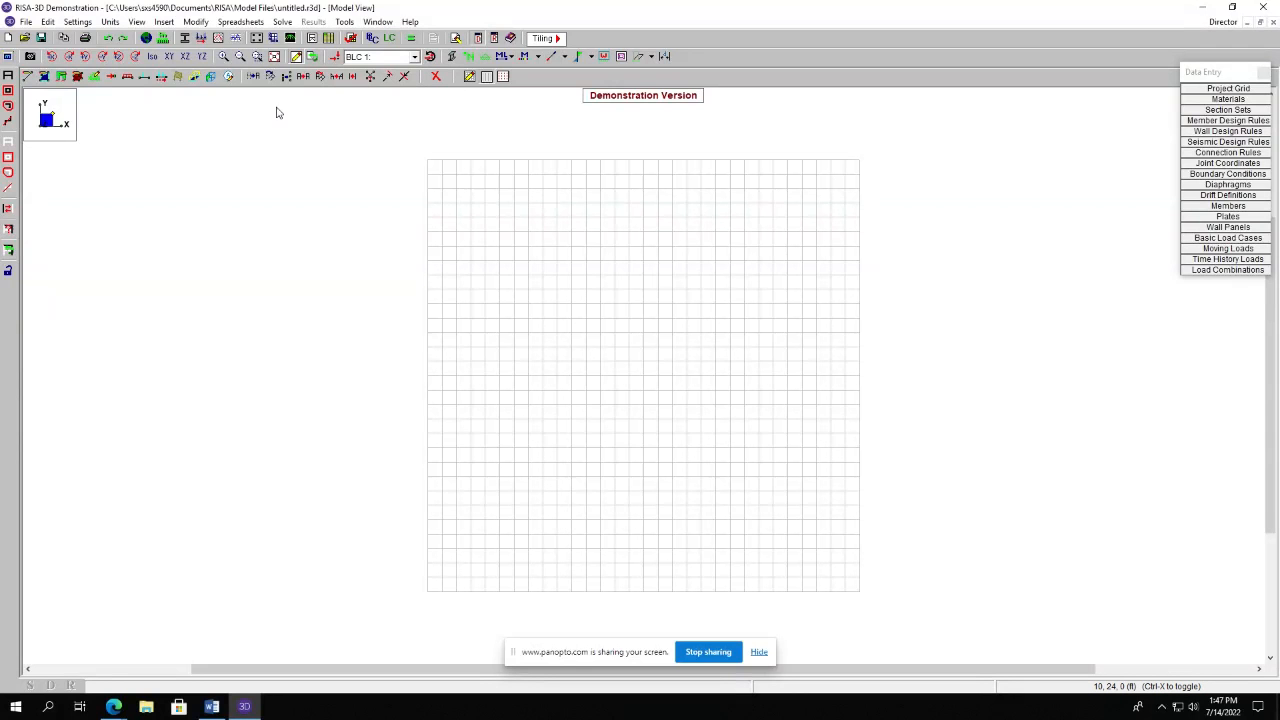
Reopen the model settings to review the solution, codes and concrete tabs and close the dialog.
{"action": "left_click", "coordinate": [75, 21]}
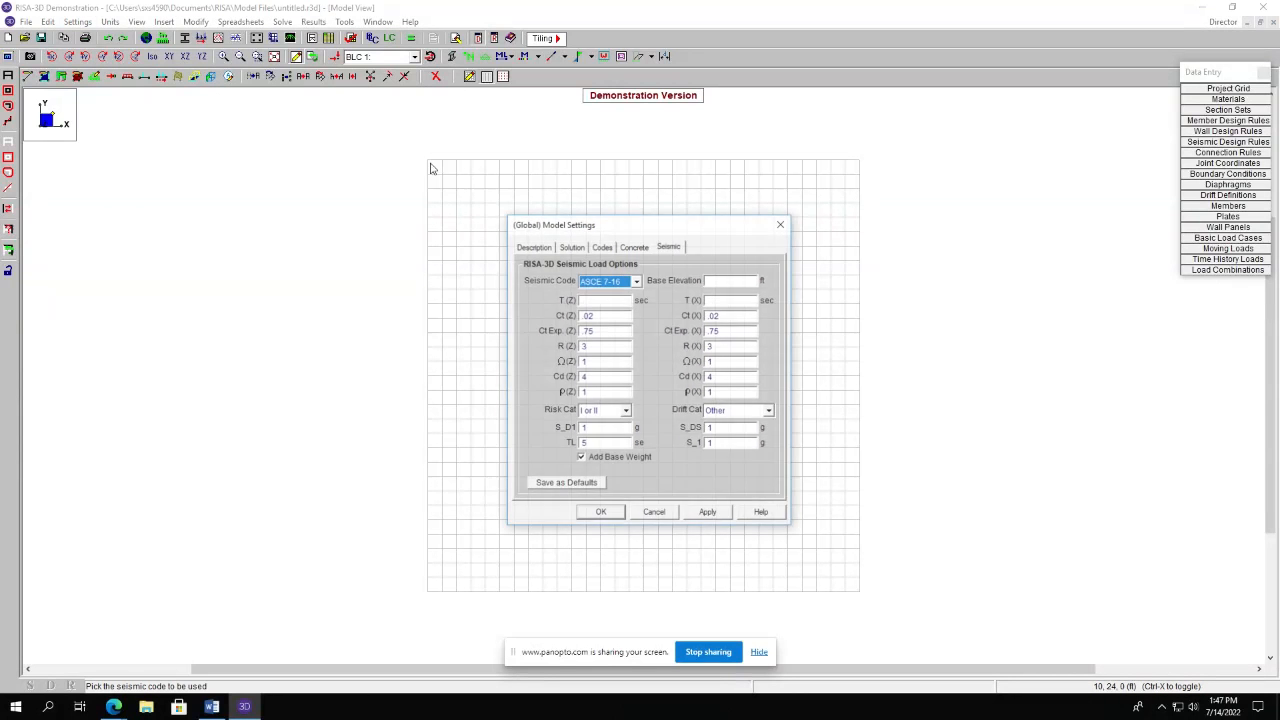
{"action": "left_click", "coordinate": [574, 247]}
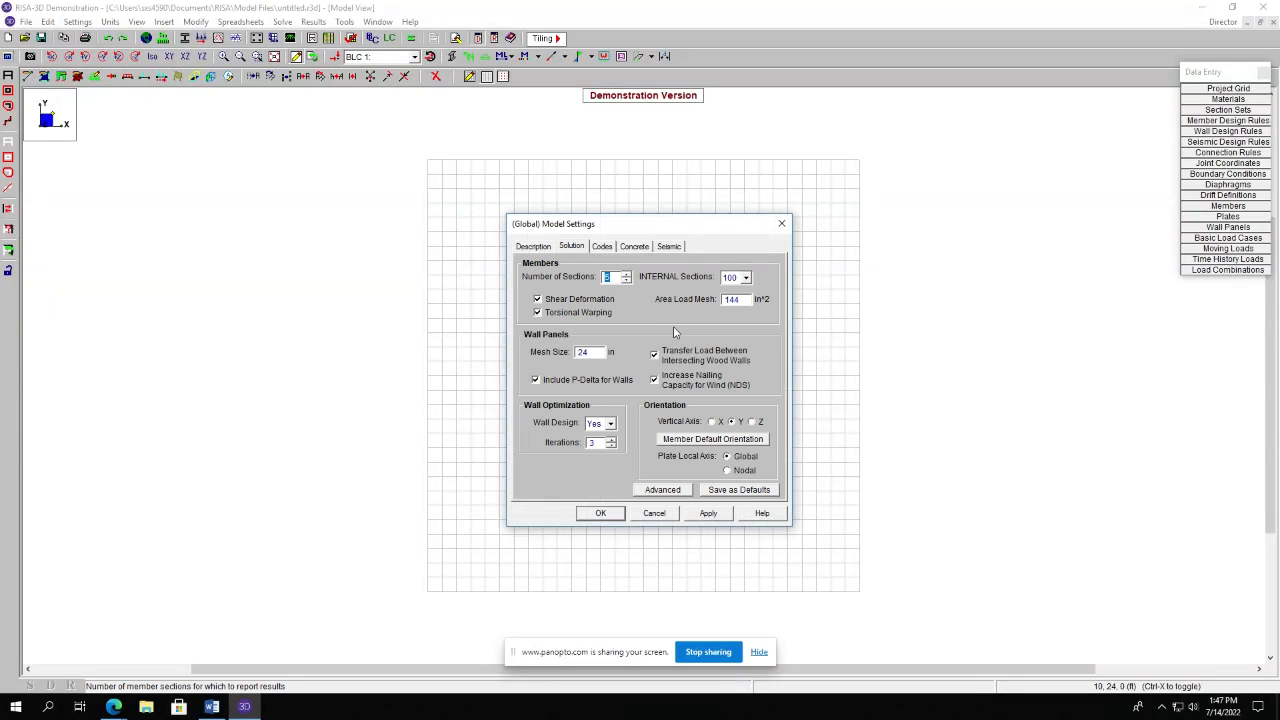
{"action": "left_click", "coordinate": [605, 250]}
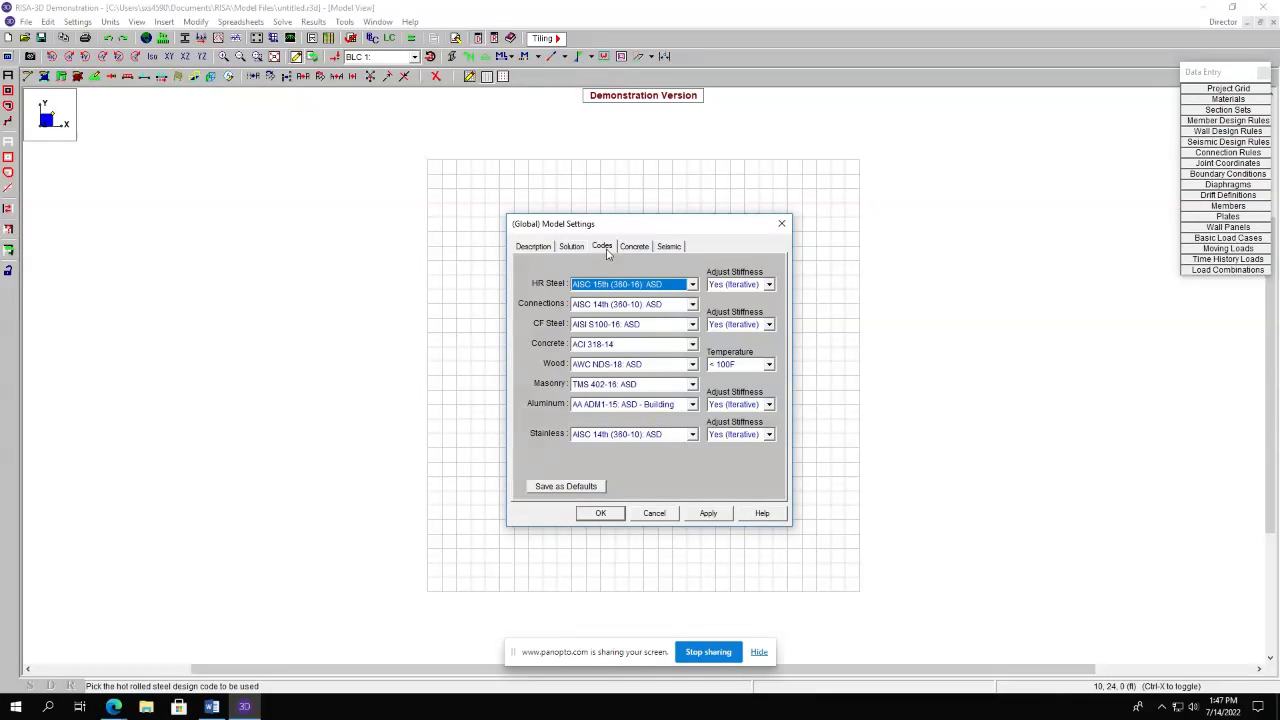
{"action": "left_click", "coordinate": [634, 247]}
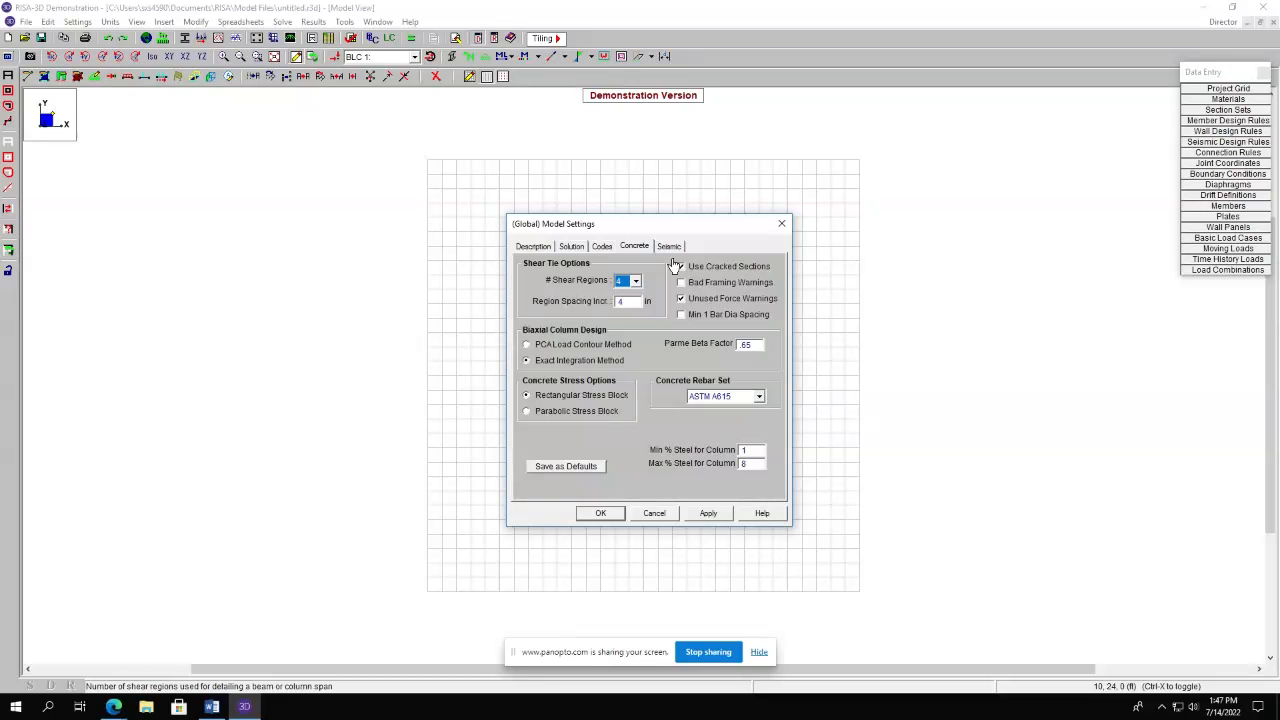
{"action": "left_click", "coordinate": [600, 514]}
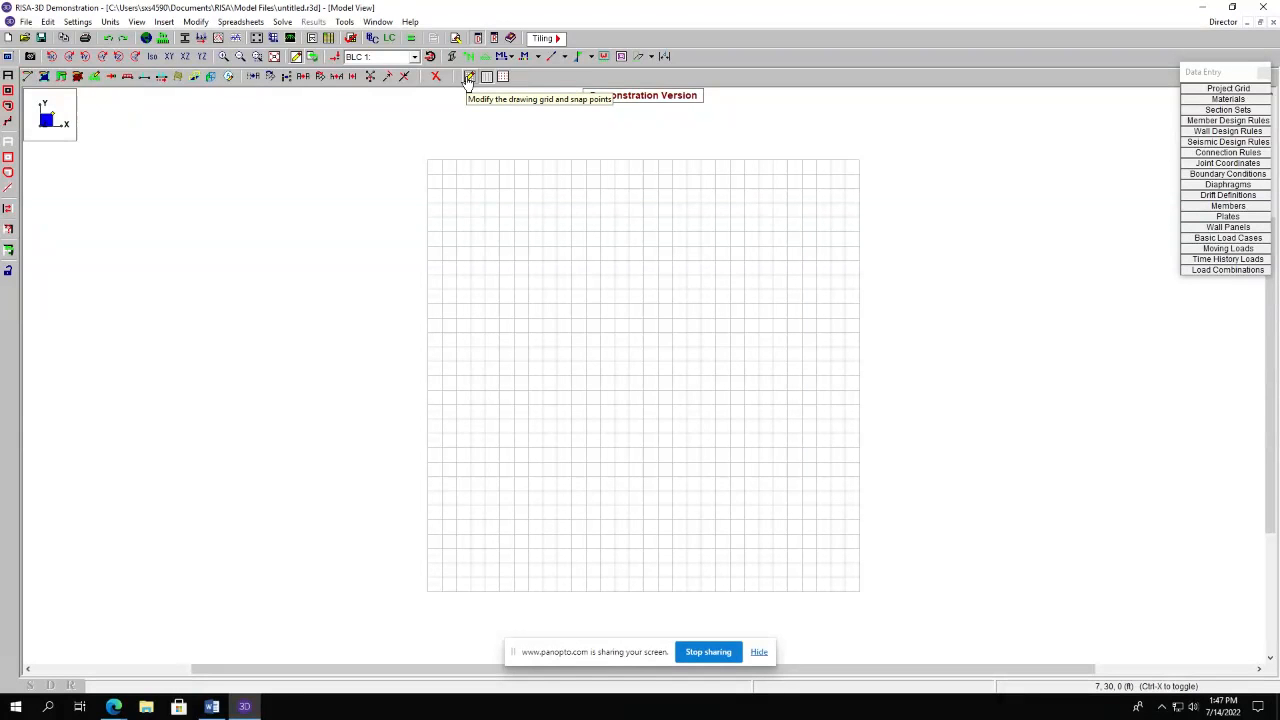
Redefine the drawing grid's rectangular increments using 2@20 ft spacing and accept the new grid.
{"action": "left_click", "coordinate": [468, 80]}
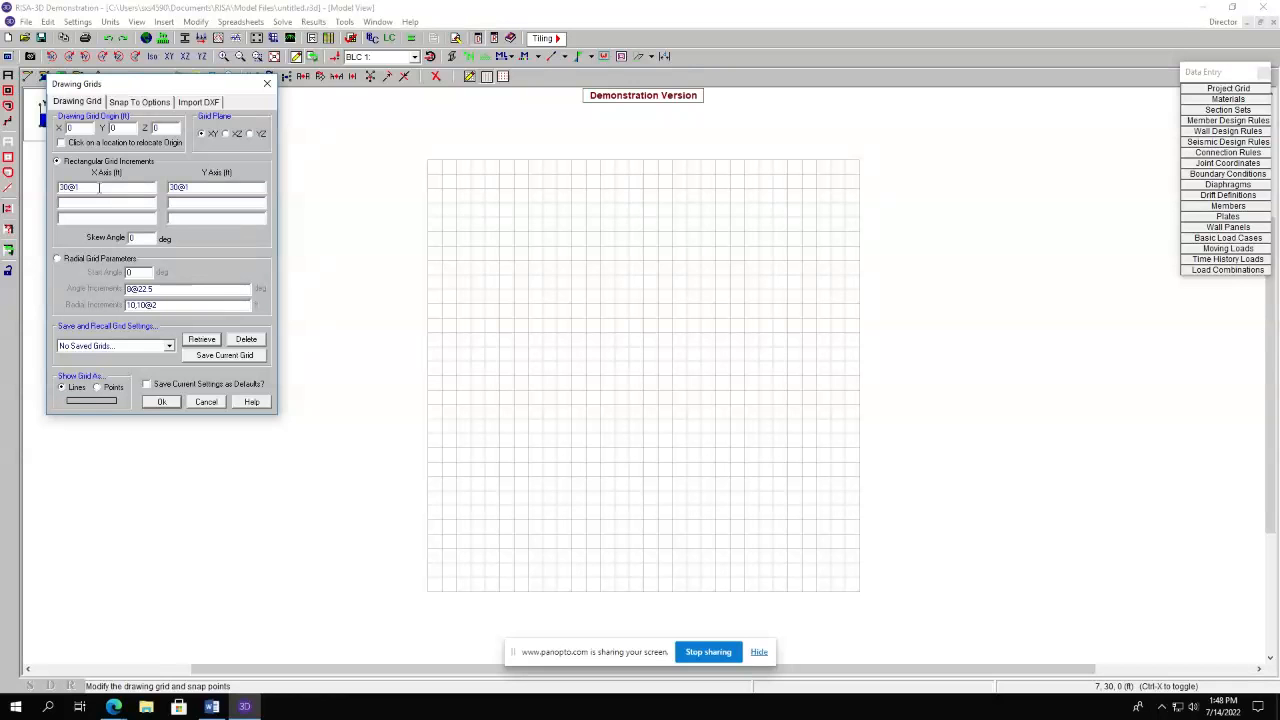
{"action": "left_click", "coordinate": [99, 188]}
{"action": "key", "text": "BackSpace"}
{"action": "key", "text": "BackSpace"}
{"action": "key", "text": "BackSpace"}
{"action": "key", "text": "BackSpace"}
{"action": "type", "text": "20,20"}
{"action": "key", "text": "BackSpace"}
{"action": "key", "text": "BackSpace"}
{"action": "key", "text": "BackSpace"}
{"action": "key", "text": "BackSpace"}
{"action": "type", "text": "2@"}
{"action": "left_click", "coordinate": [168, 401]}
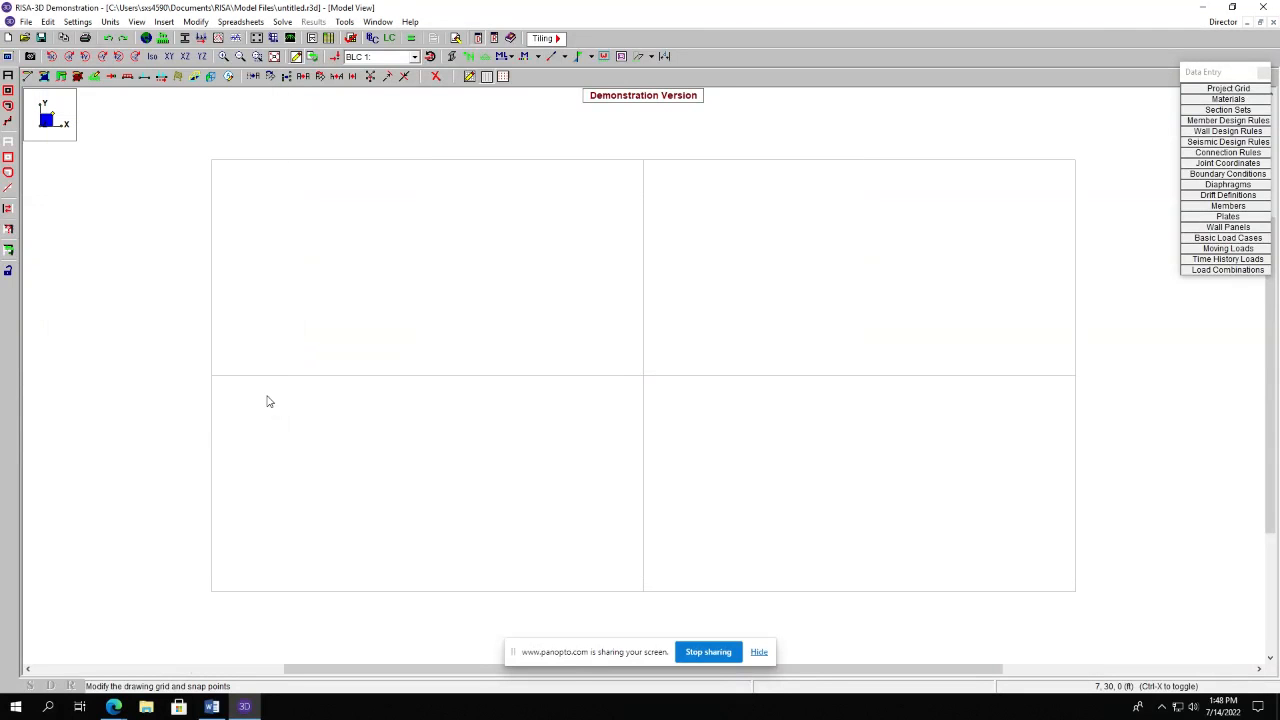
Start drawing new members as concrete with a rectangular 12 x 12 in start shape.
{"action": "left_click", "coordinate": [29, 78]}
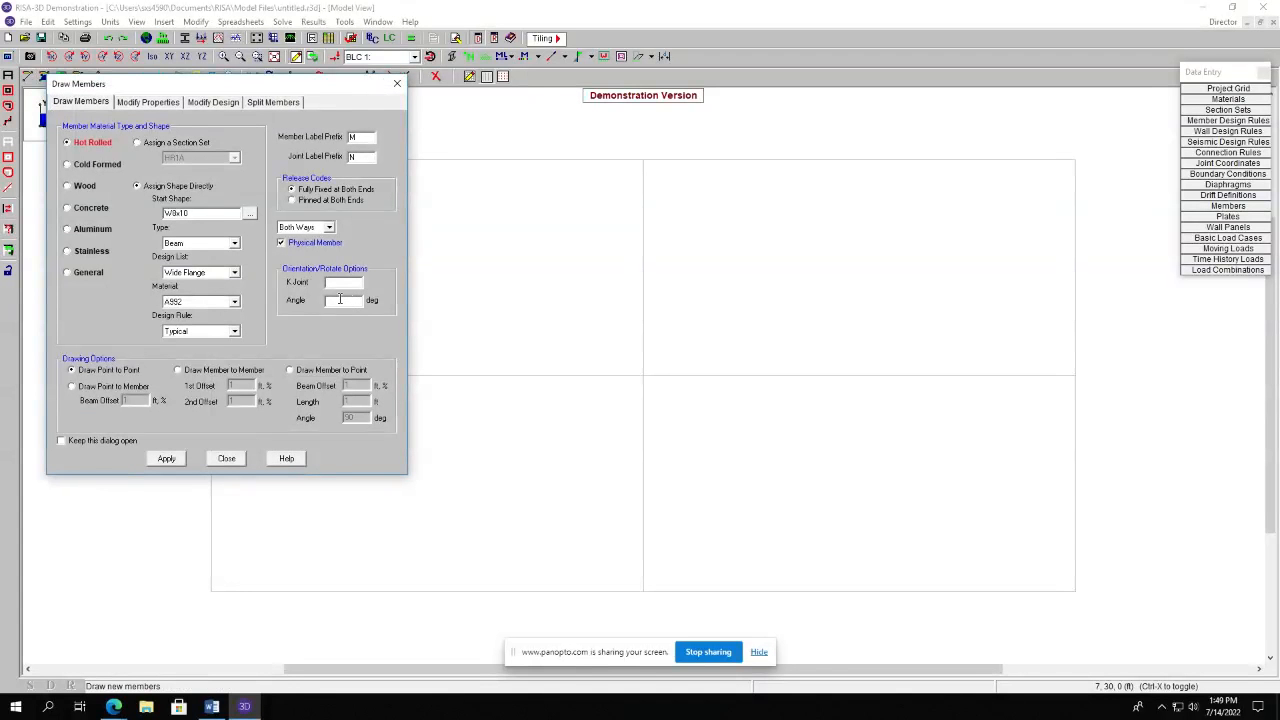
{"action": "left_click", "coordinate": [86, 217]}
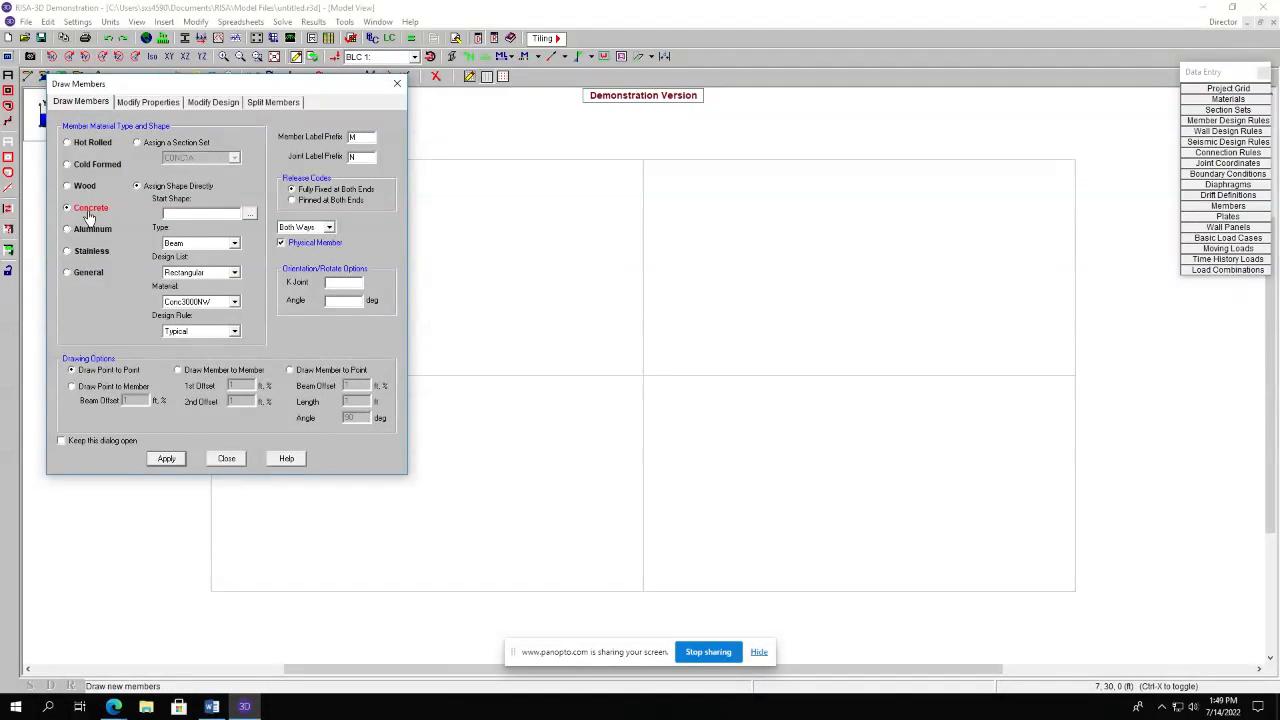
{"action": "left_click", "coordinate": [250, 214]}
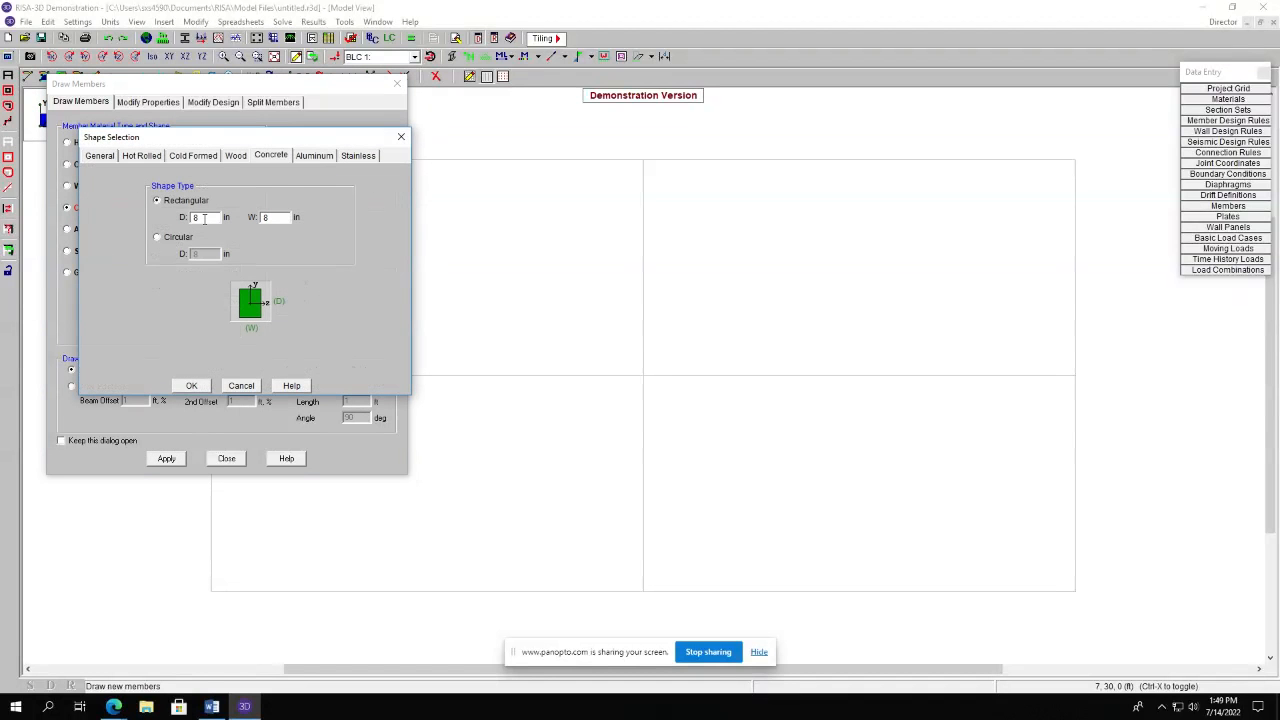
{"action": "double_click", "coordinate": [204, 218]}
{"action": "left_click", "coordinate": [156, 237]}
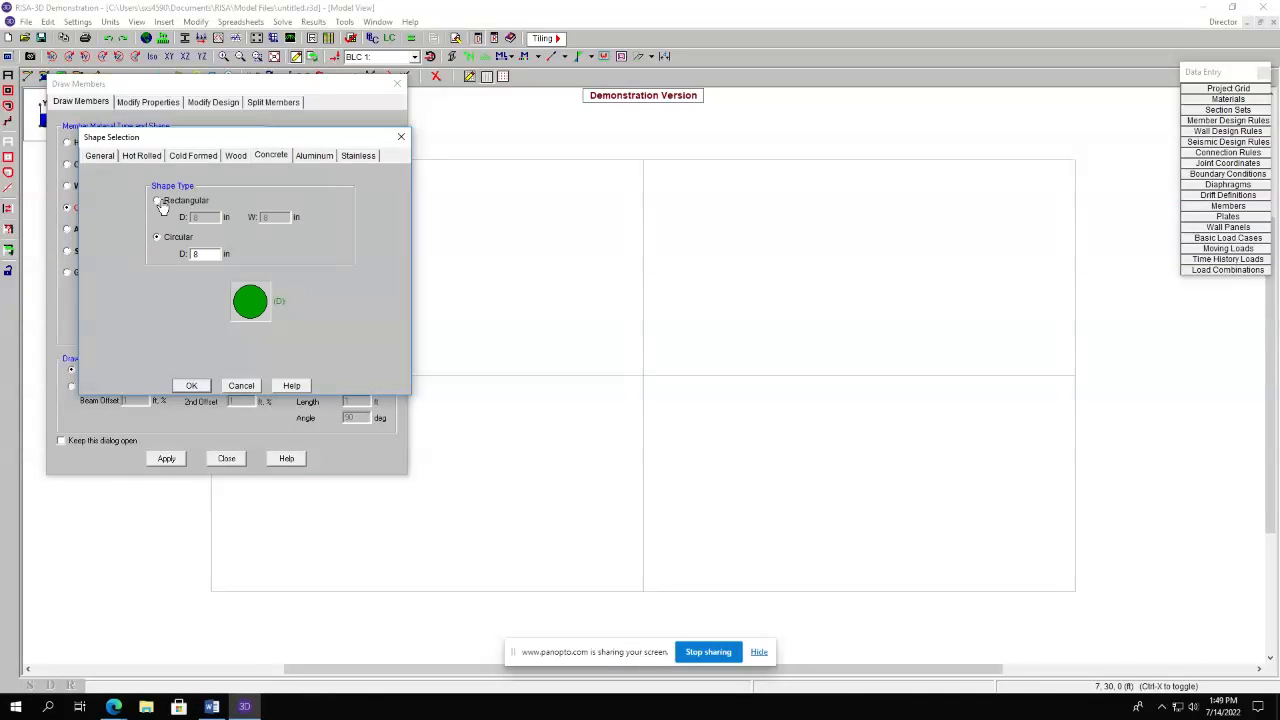
{"action": "left_click", "coordinate": [158, 201]}
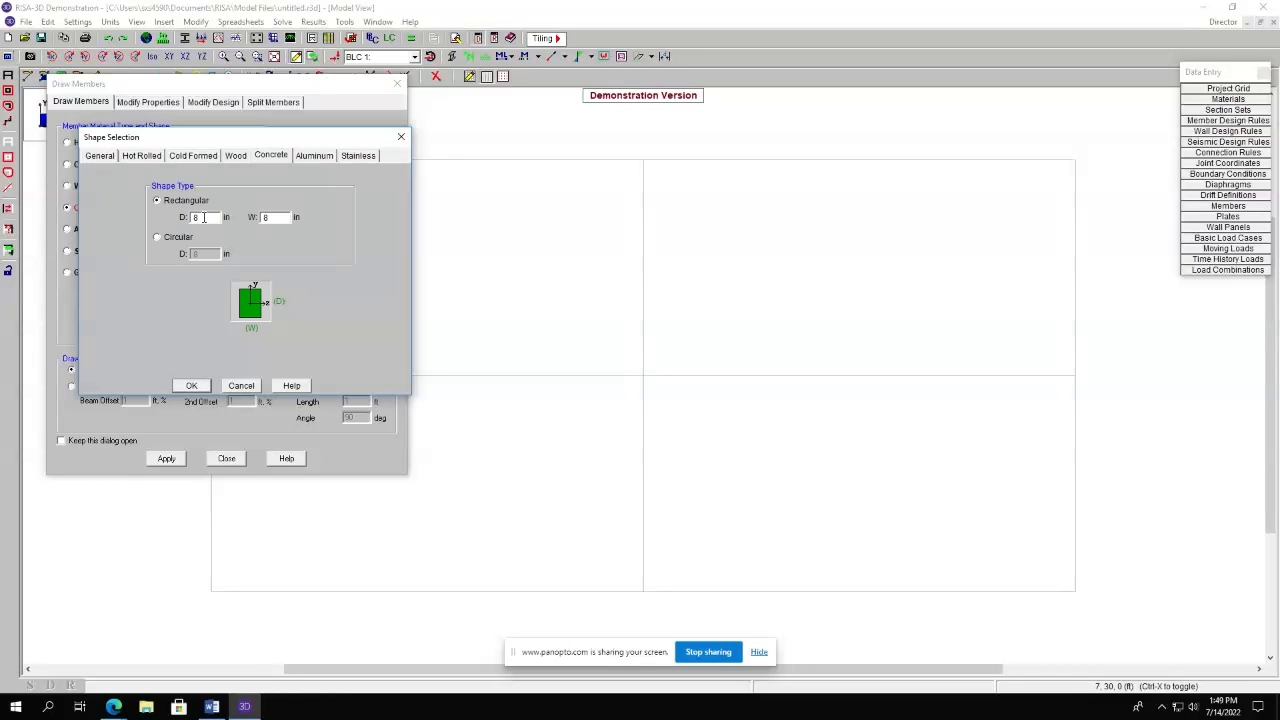
{"action": "type", "text": "1"}
{"action": "type", "text": "1"}
{"action": "left_click", "coordinate": [194, 386]}
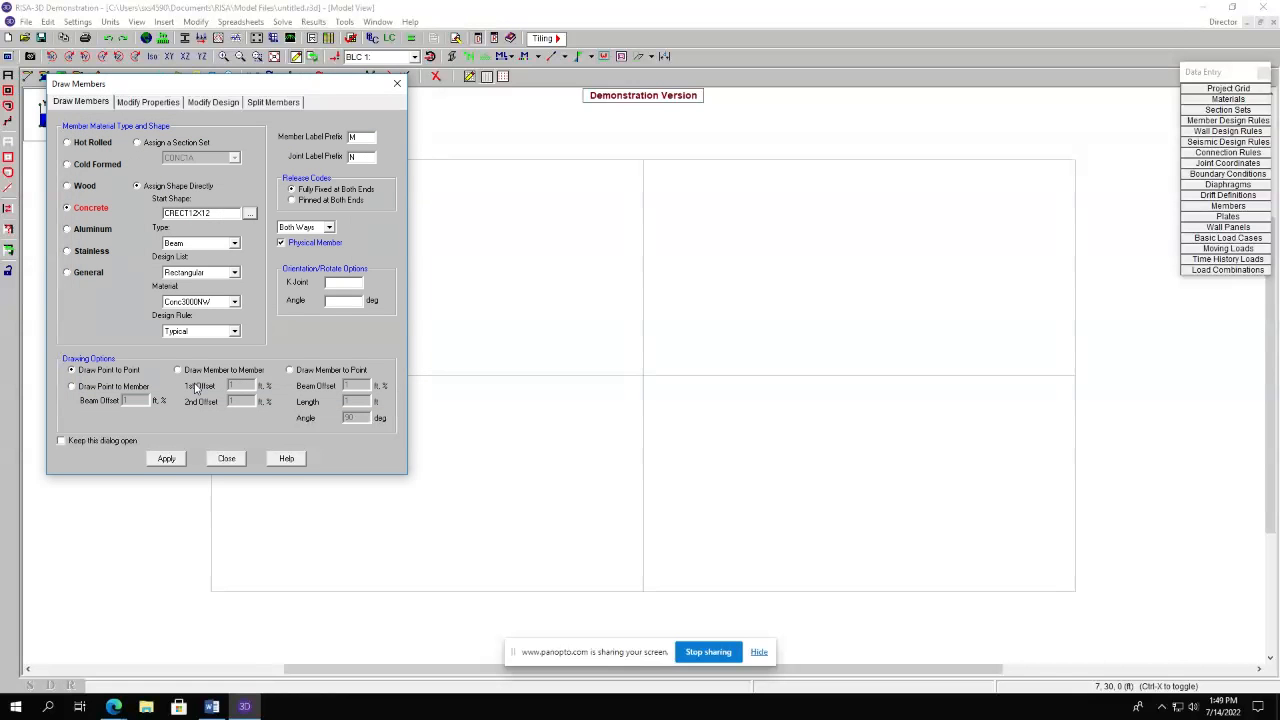
Set the member type to Column, keep the Rectangular design list and concrete material, and apply the draw settings.
{"action": "left_click", "coordinate": [209, 246]}
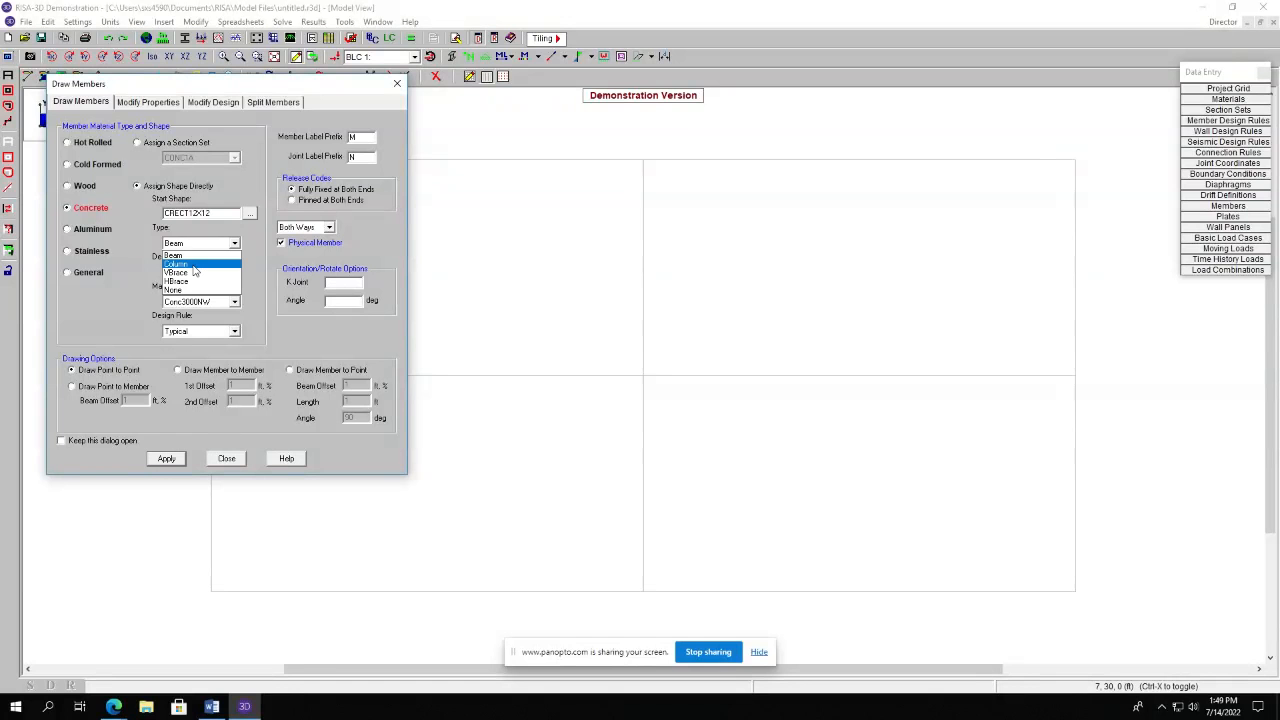
{"action": "left_click", "coordinate": [196, 270]}
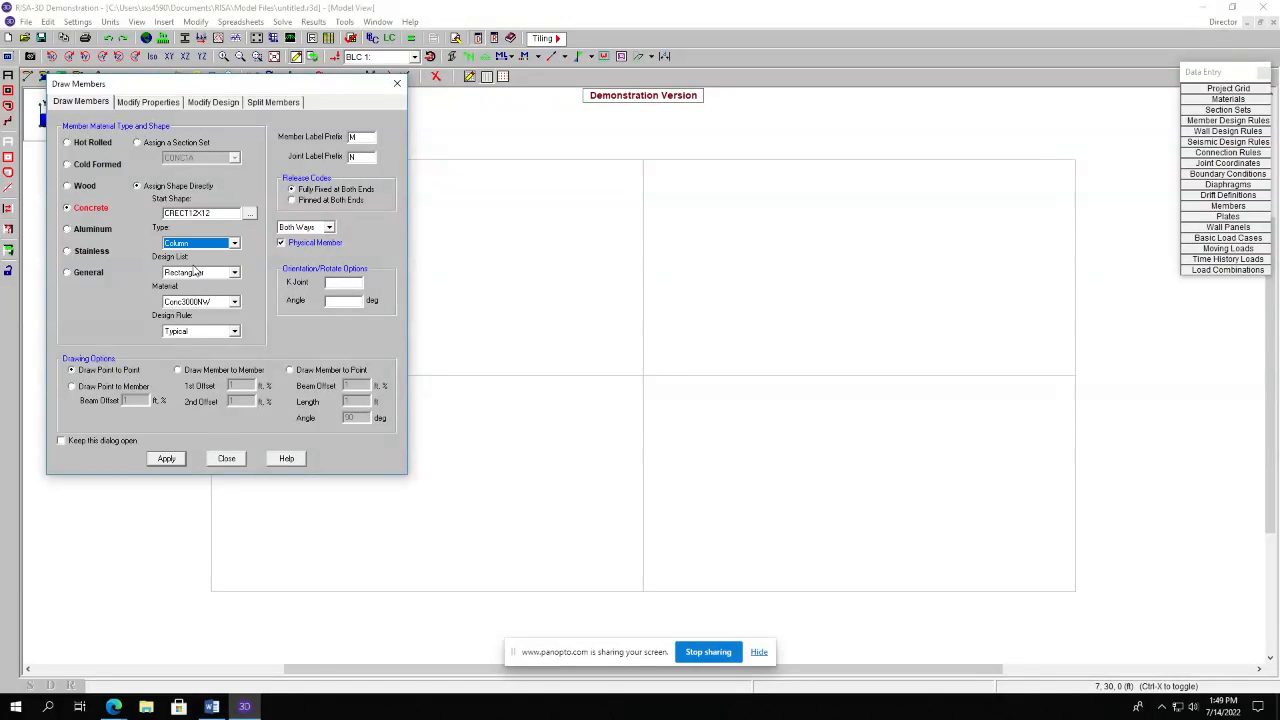
{"action": "left_click", "coordinate": [217, 275]}
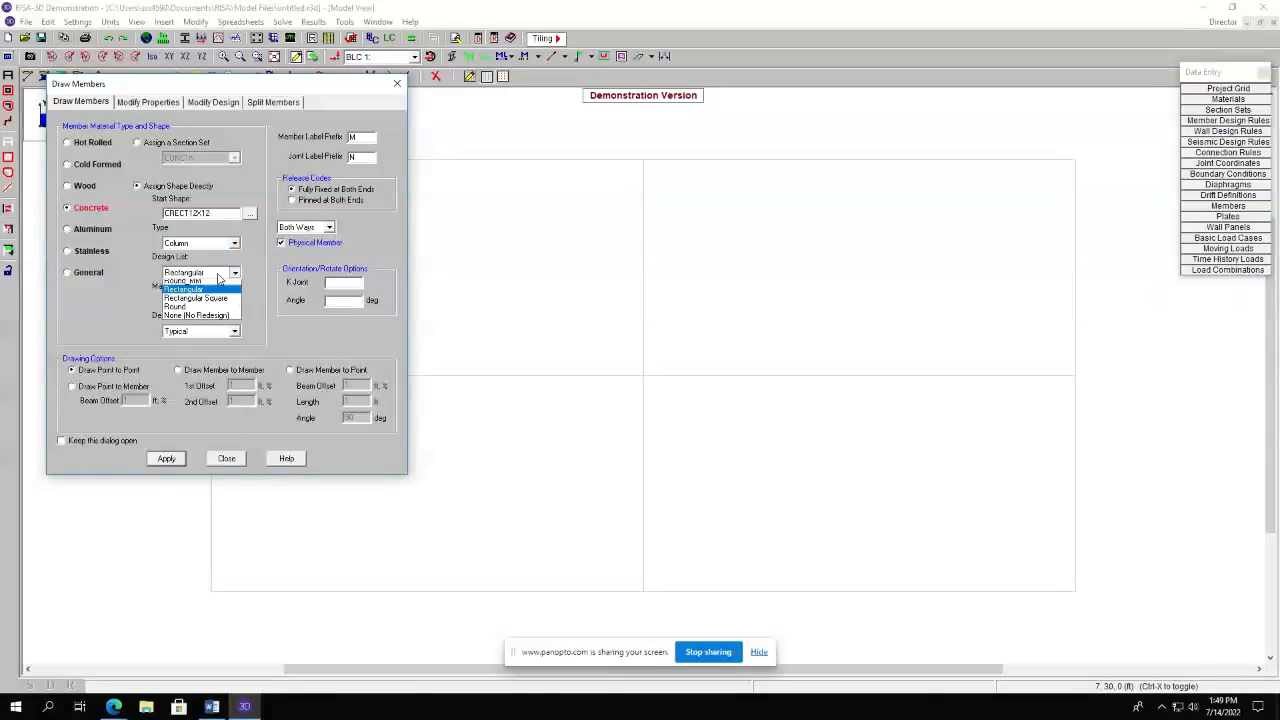
{"action": "left_click", "coordinate": [218, 280]}
{"action": "left_click", "coordinate": [222, 303]}
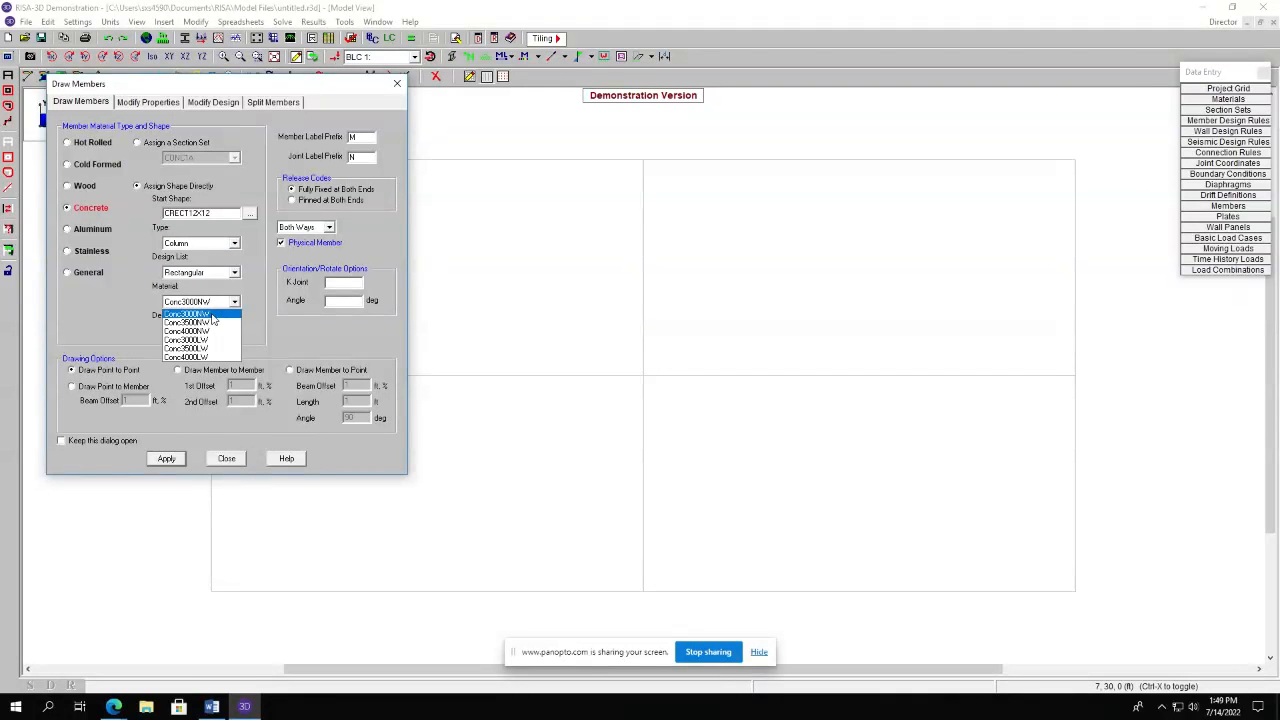
{"action": "left_click", "coordinate": [211, 316]}
{"action": "left_click", "coordinate": [166, 460]}
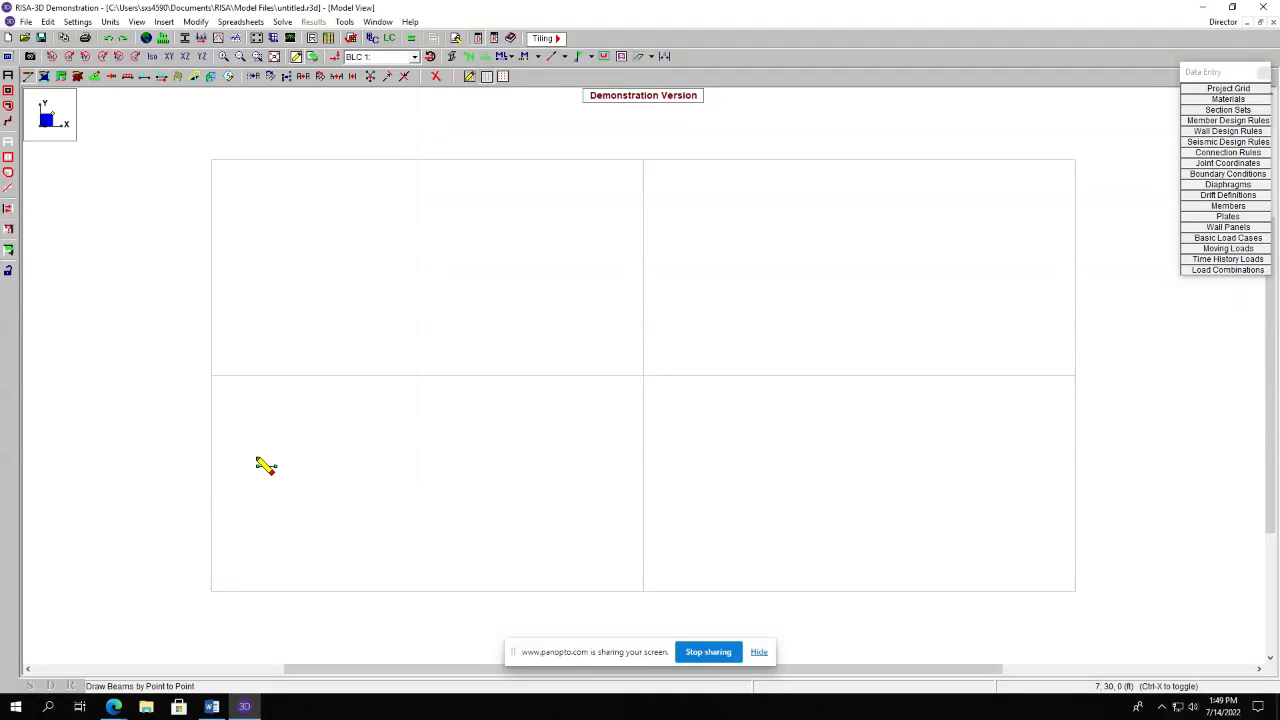
Draw a two-segment column line along the grid's left edge from the base to the top.
{"action": "left_click", "coordinate": [211, 592]}
{"action": "left_click", "coordinate": [213, 378]}
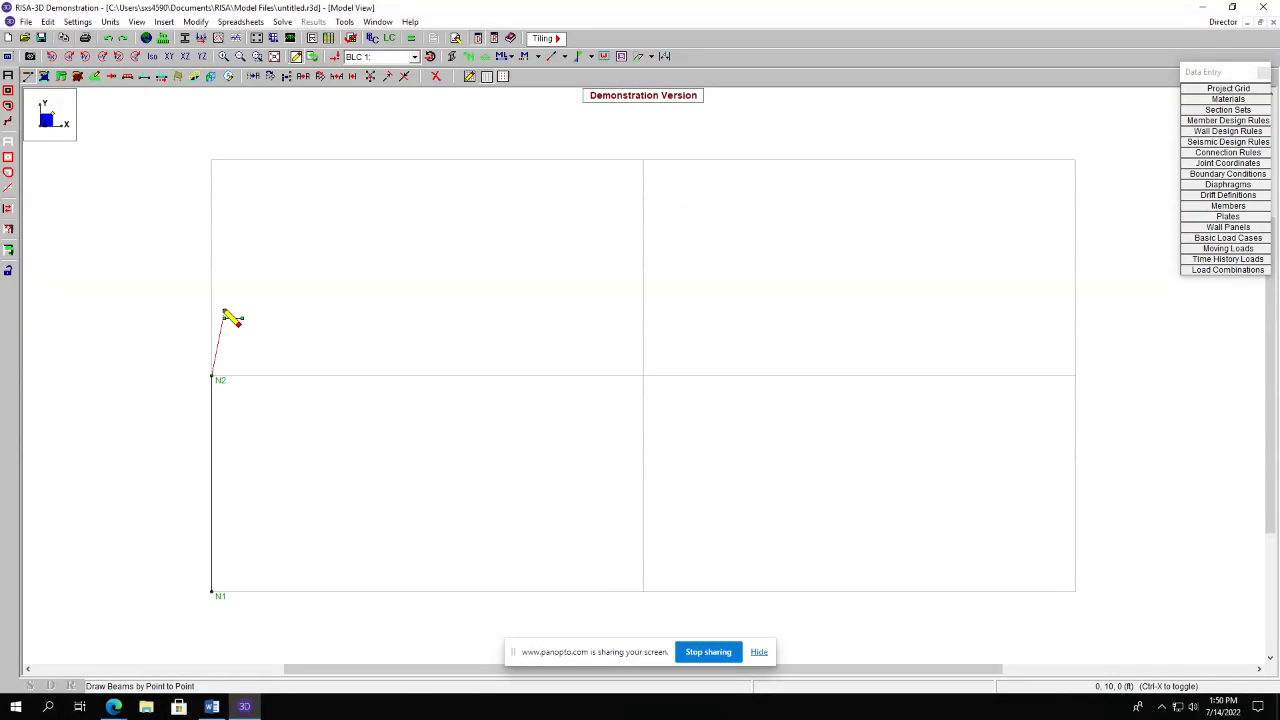
{"action": "left_click", "coordinate": [212, 160]}
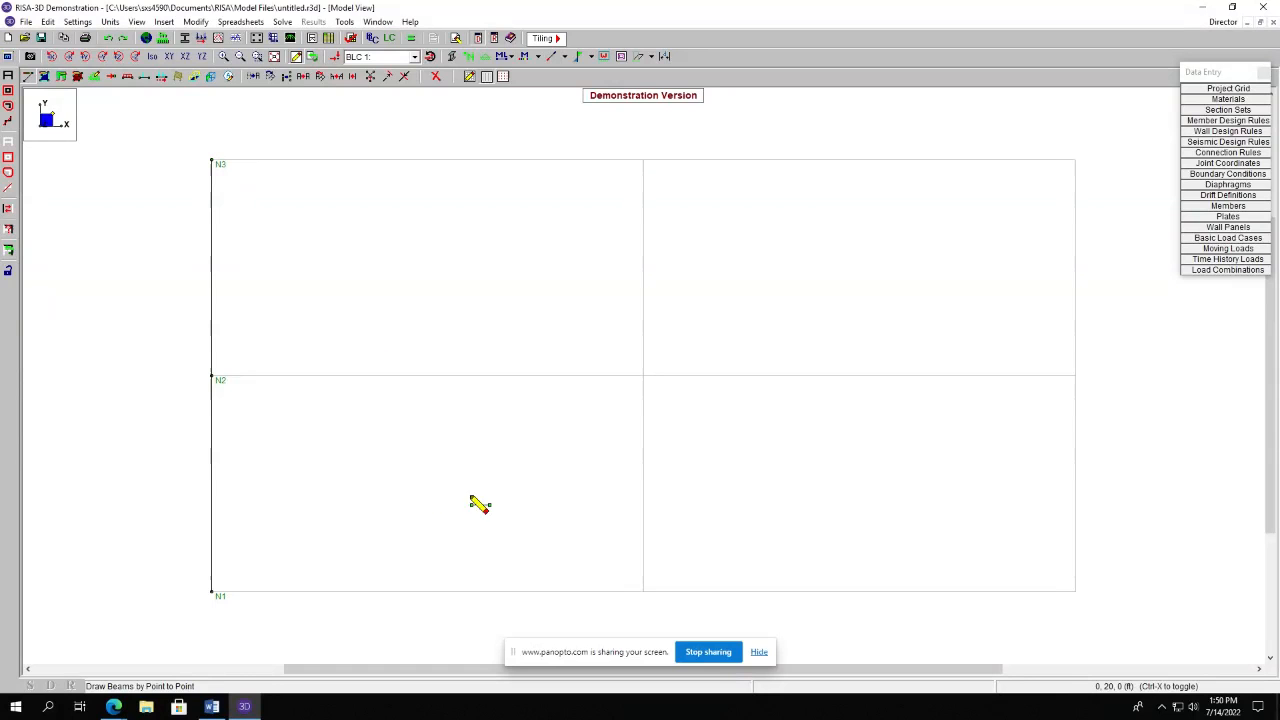
Draw a second two-segment column line along the middle grid line at x = 20 ft from base to top.
{"action": "left_click", "coordinate": [643, 591]}
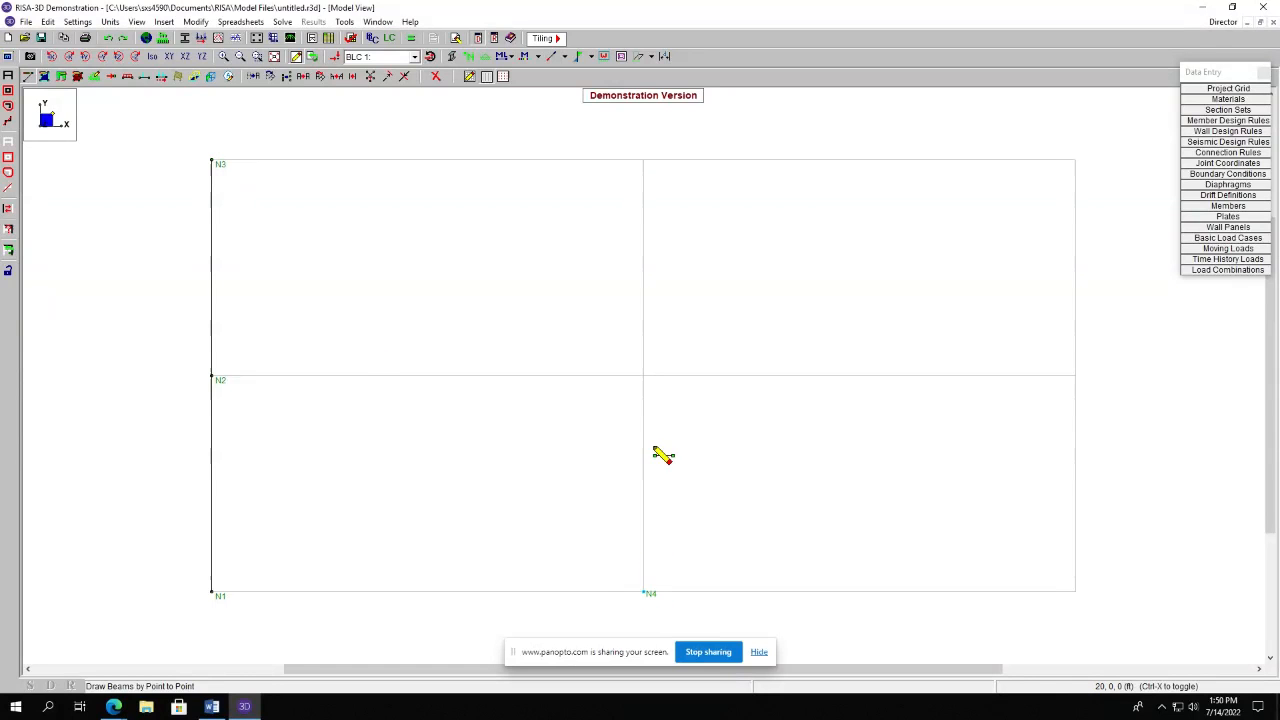
{"action": "left_click", "coordinate": [643, 377]}
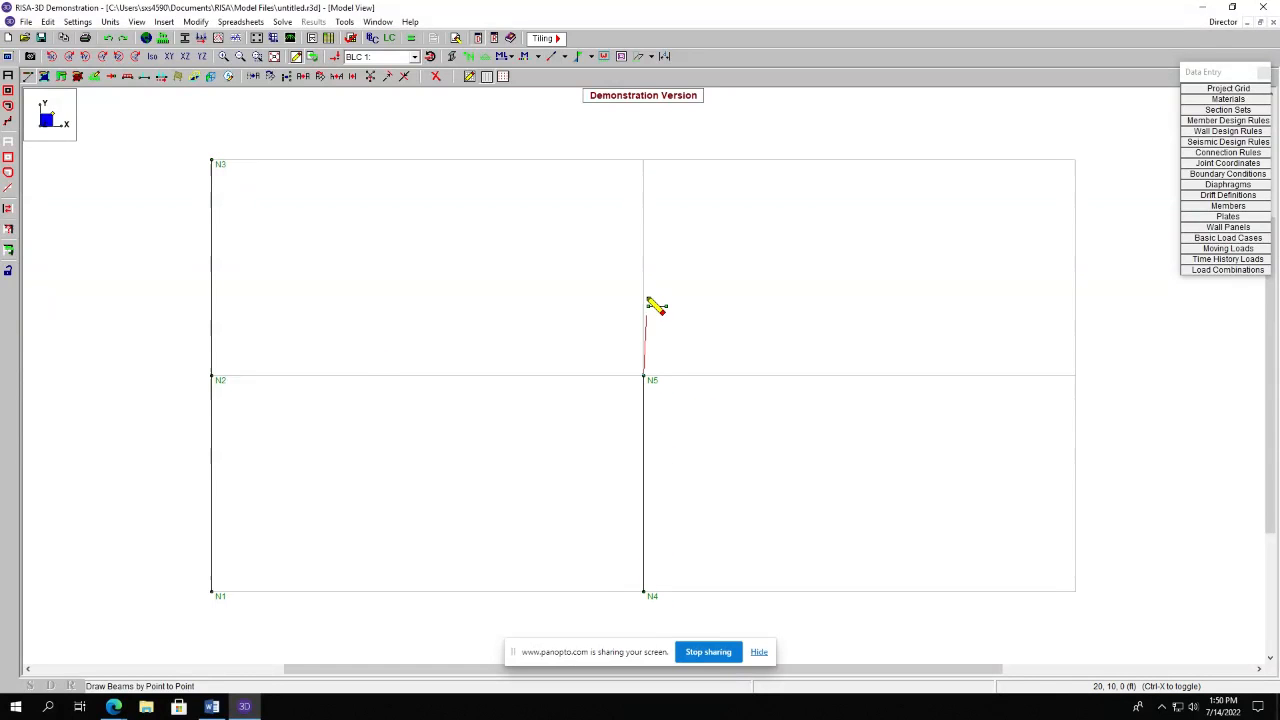
{"action": "left_click", "coordinate": [643, 163]}
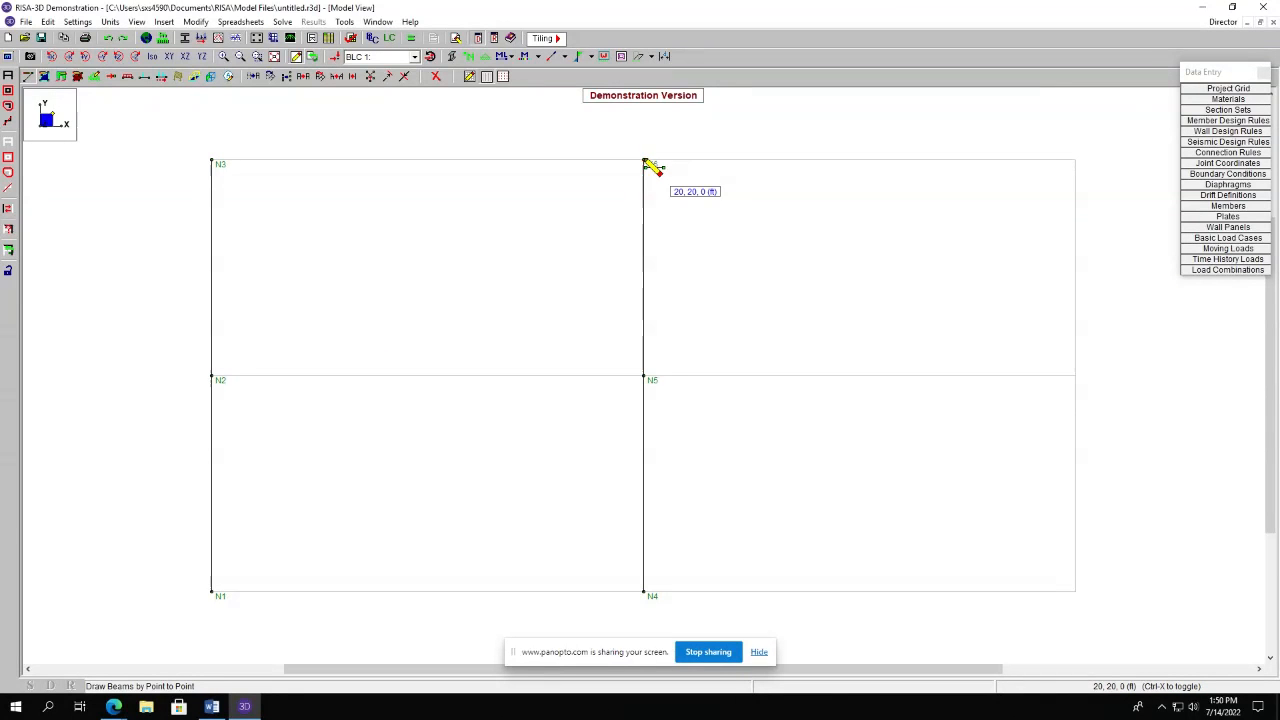
Draw a third two-segment column line along the grid's right edge at x = 40 ft from base to top.
{"action": "left_click", "coordinate": [1076, 591]}
{"action": "left_click", "coordinate": [1076, 377]}
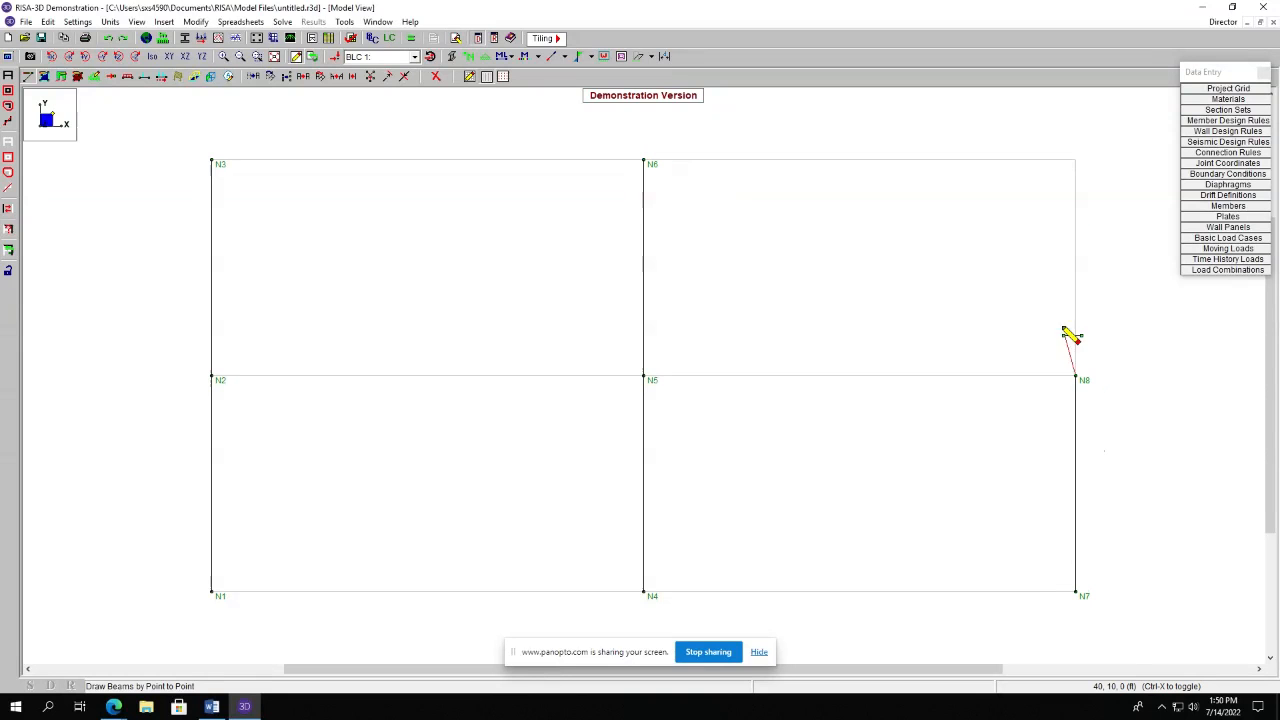
{"action": "left_click", "coordinate": [1076, 161]}
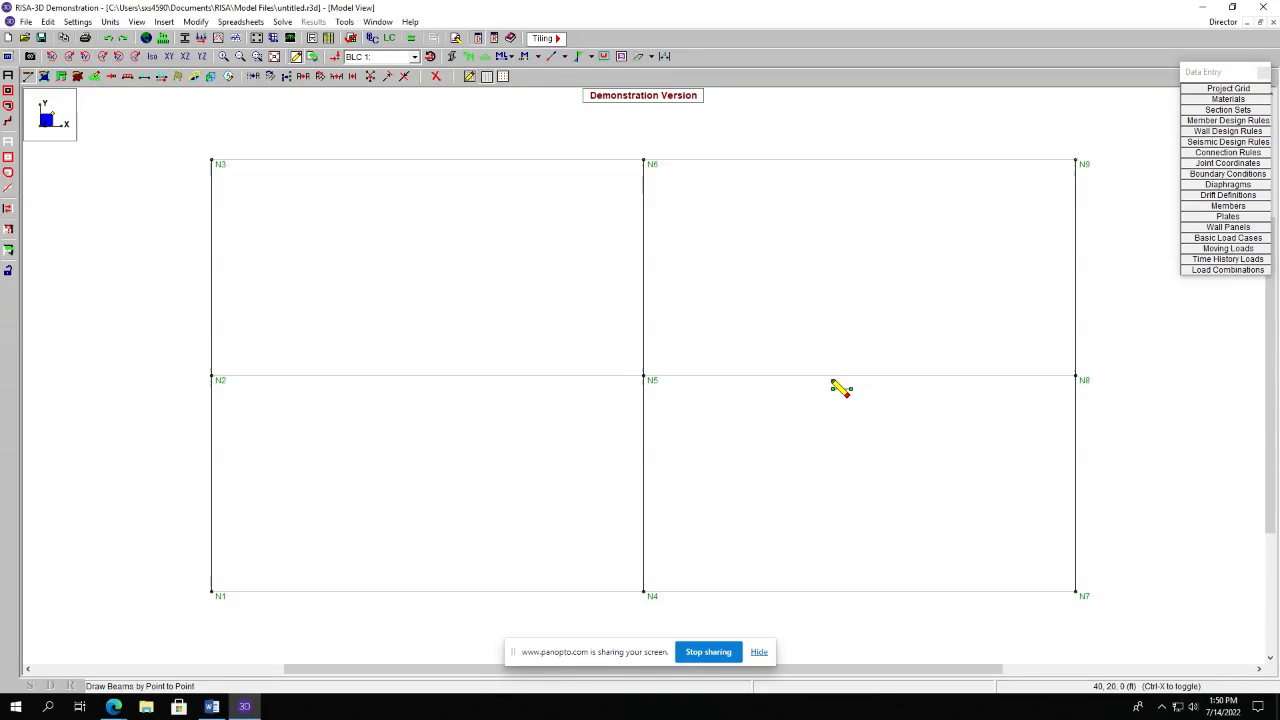
Review the hot rolled and concrete material properties in the Materials spreadsheet, then close it.
{"action": "left_click", "coordinate": [1228, 99]}
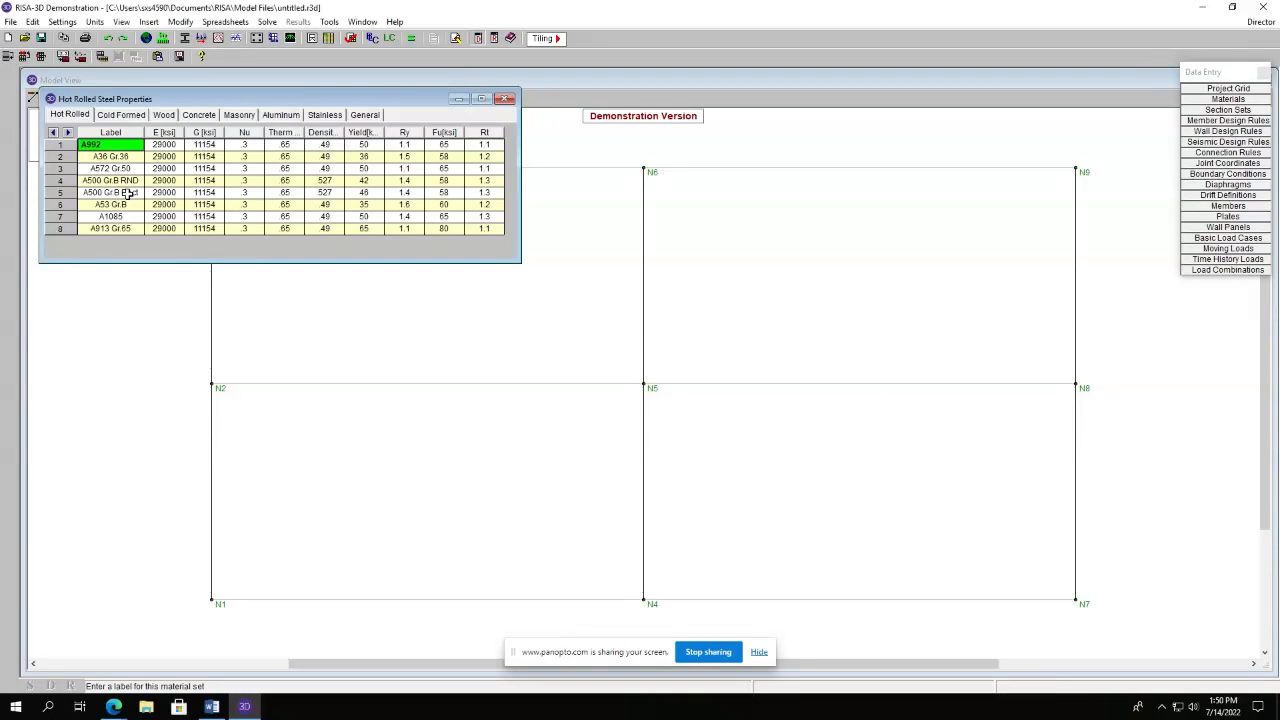
{"action": "key", "text": "Down"}
{"action": "key", "text": "Down"}
{"action": "key", "text": "Down"}
{"action": "key", "text": "Down"}
{"action": "key", "text": "Down"}
{"action": "key", "text": "Down"}
{"action": "key", "text": "Down"}
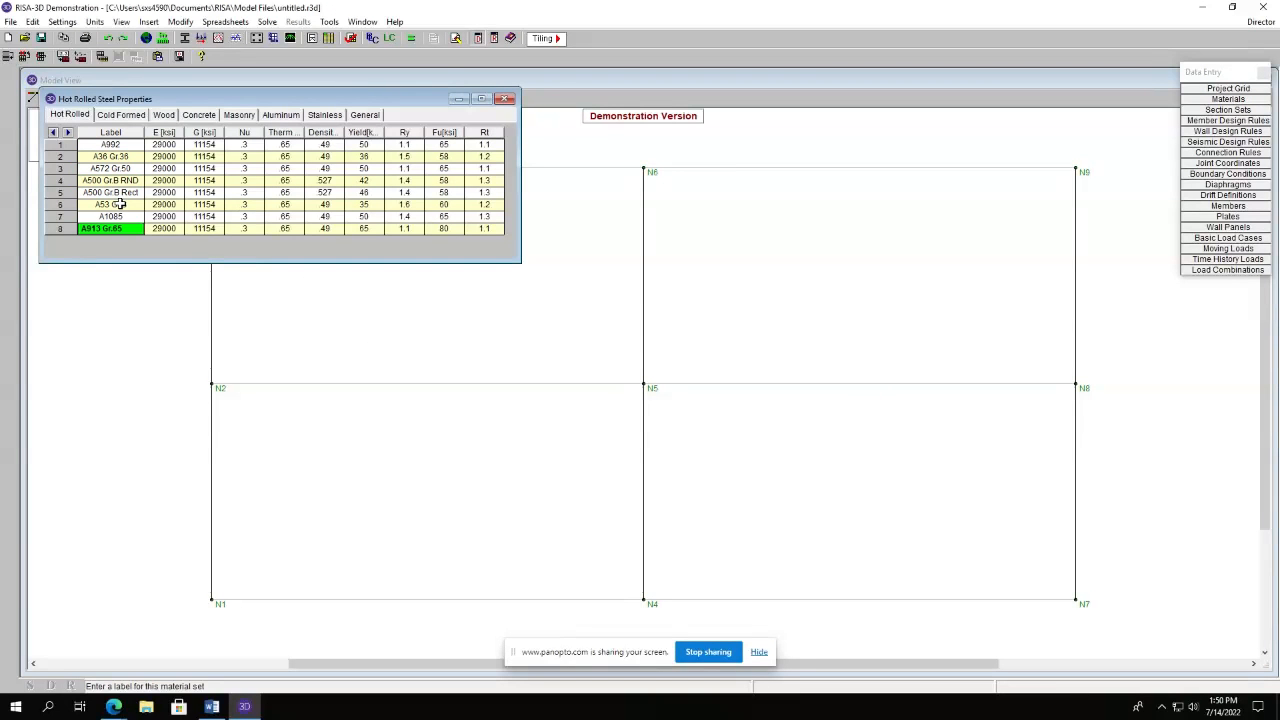
{"action": "key", "text": "Up"}
{"action": "key", "text": "Up"}
{"action": "key", "text": "Up"}
{"action": "left_click", "coordinate": [199, 115]}
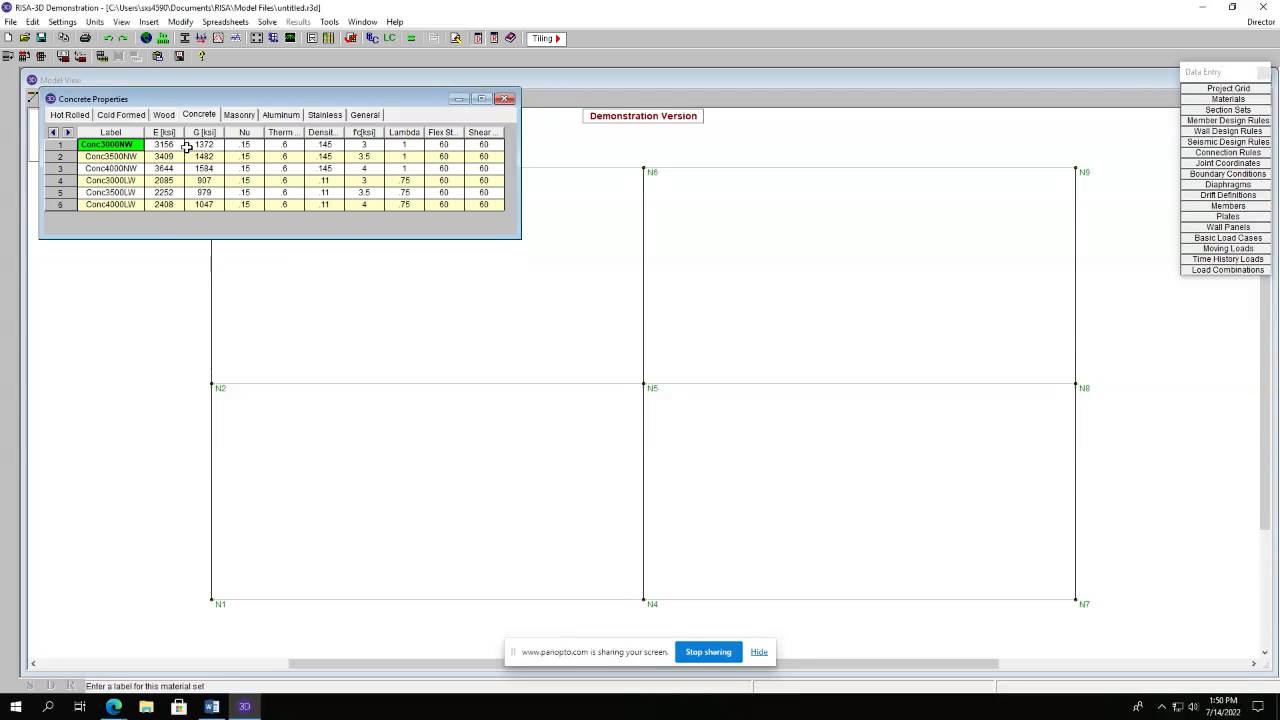
{"action": "left_click", "coordinate": [505, 99]}
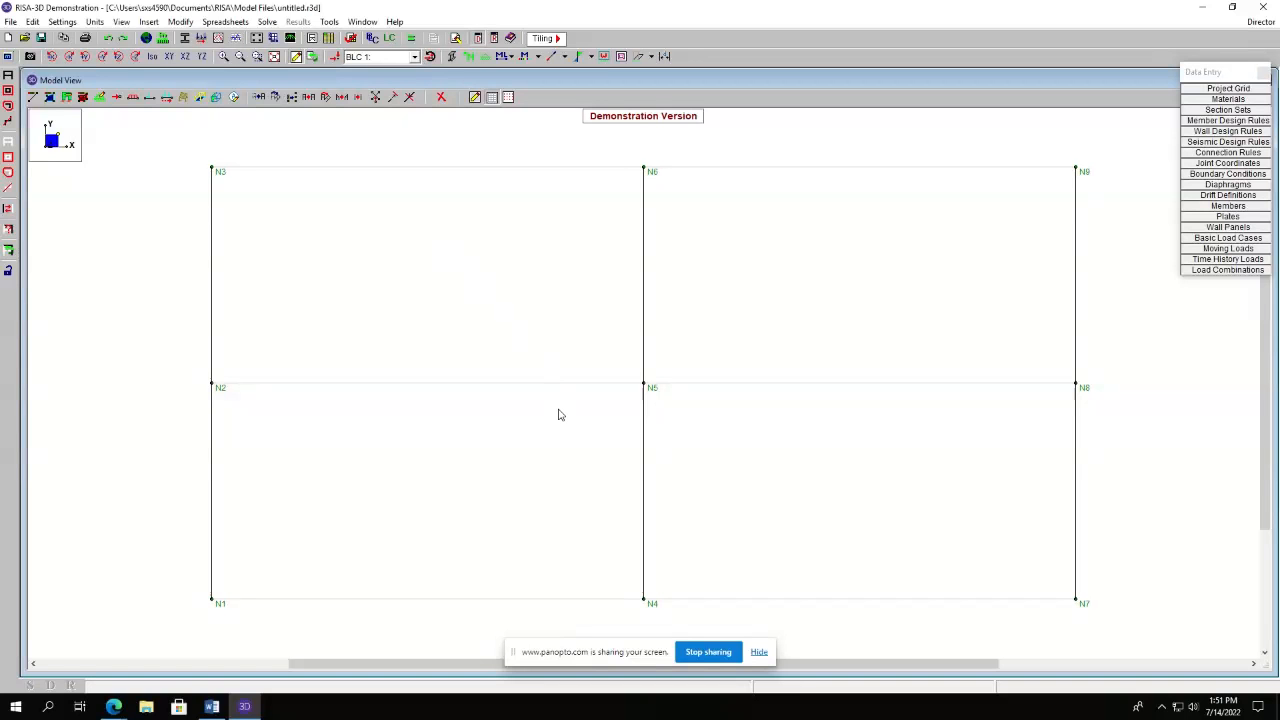
Change the draw-member type from Column to Beam and apply the settings.
{"action": "left_click", "coordinate": [32, 97]}
{"action": "left_click", "coordinate": [212, 264]}
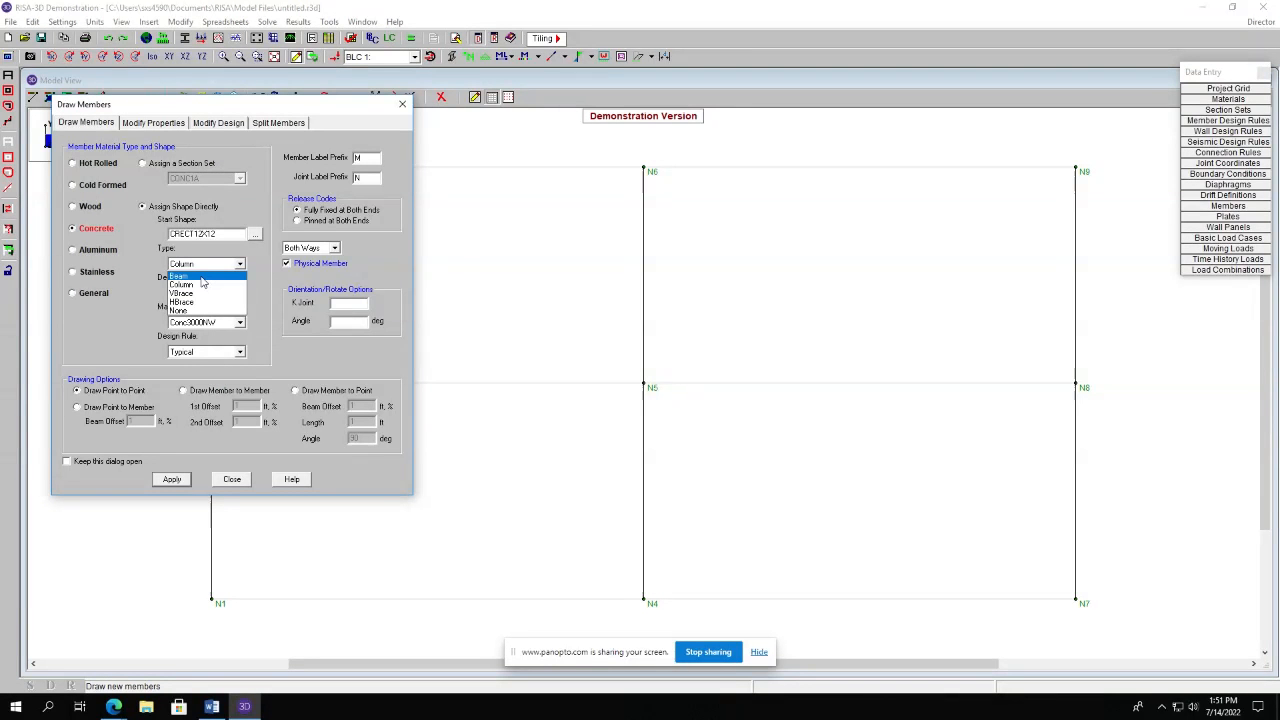
{"action": "left_click", "coordinate": [202, 277]}
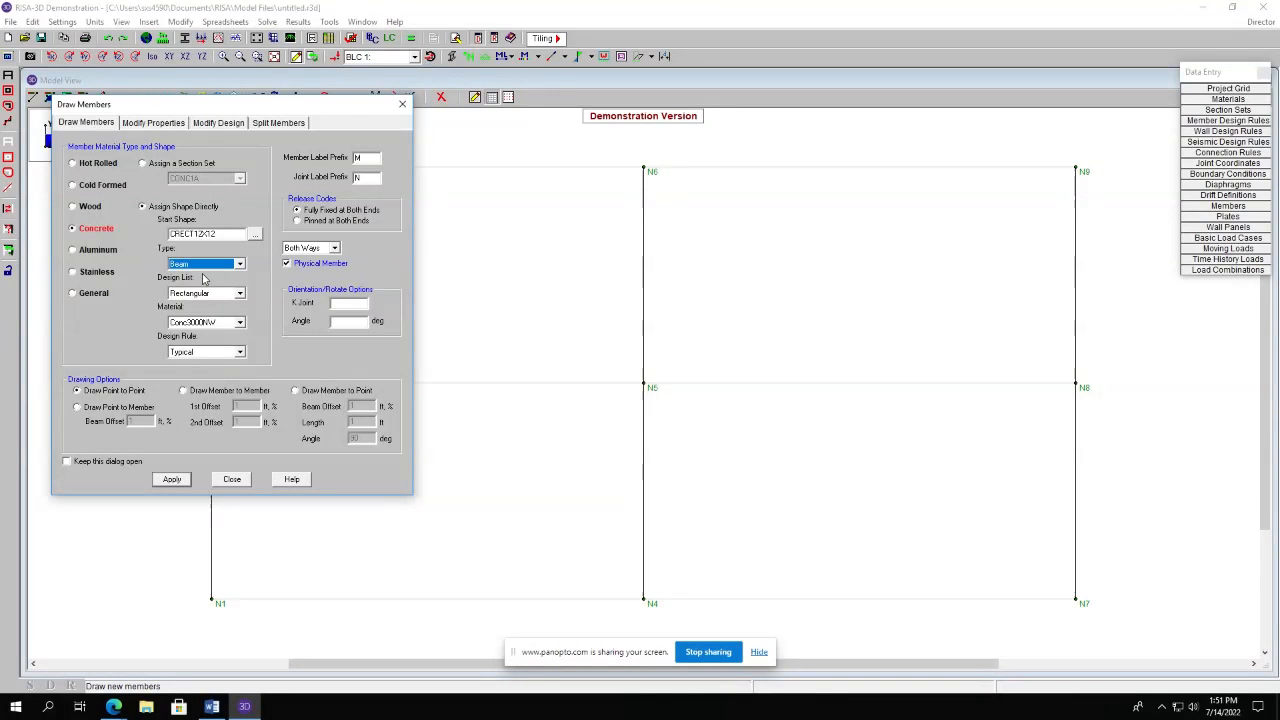
{"action": "left_click", "coordinate": [172, 480]}
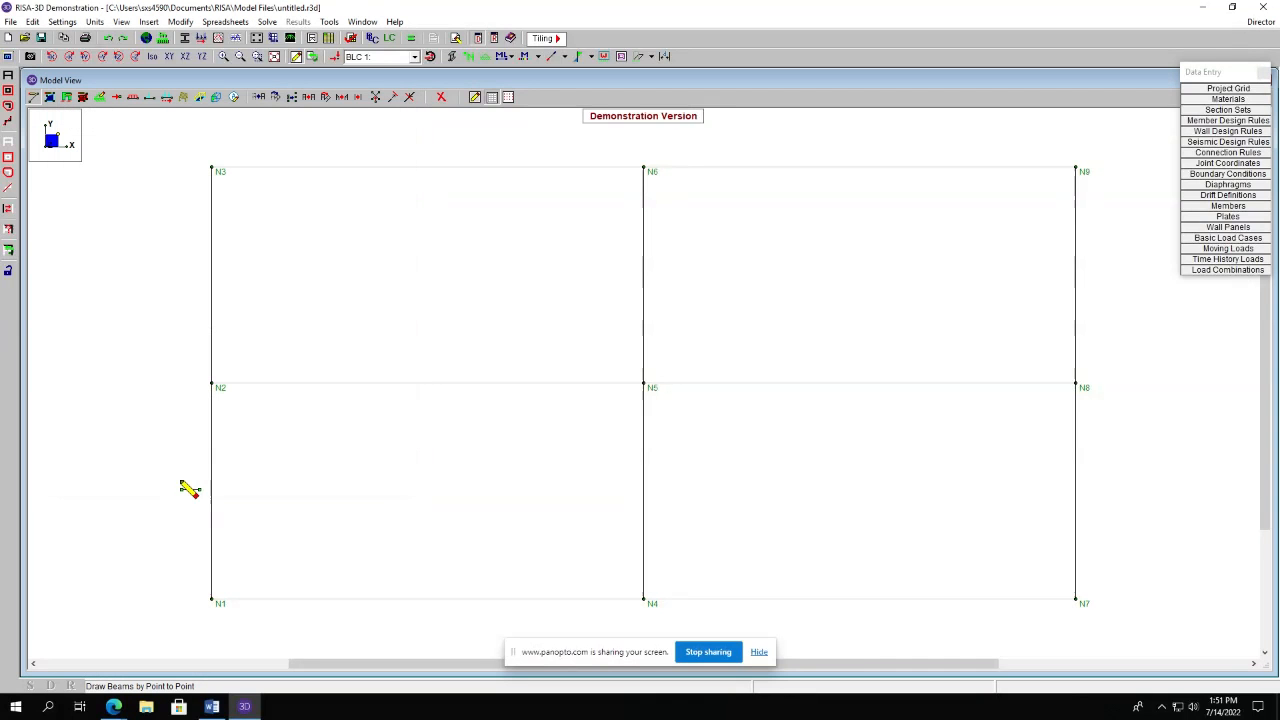
Draw a two-span beam line across the mid-level joints at 10 ft from left to right.
{"action": "left_click", "coordinate": [212, 387]}
{"action": "left_click", "coordinate": [646, 388]}
{"action": "left_click", "coordinate": [1080, 388]}
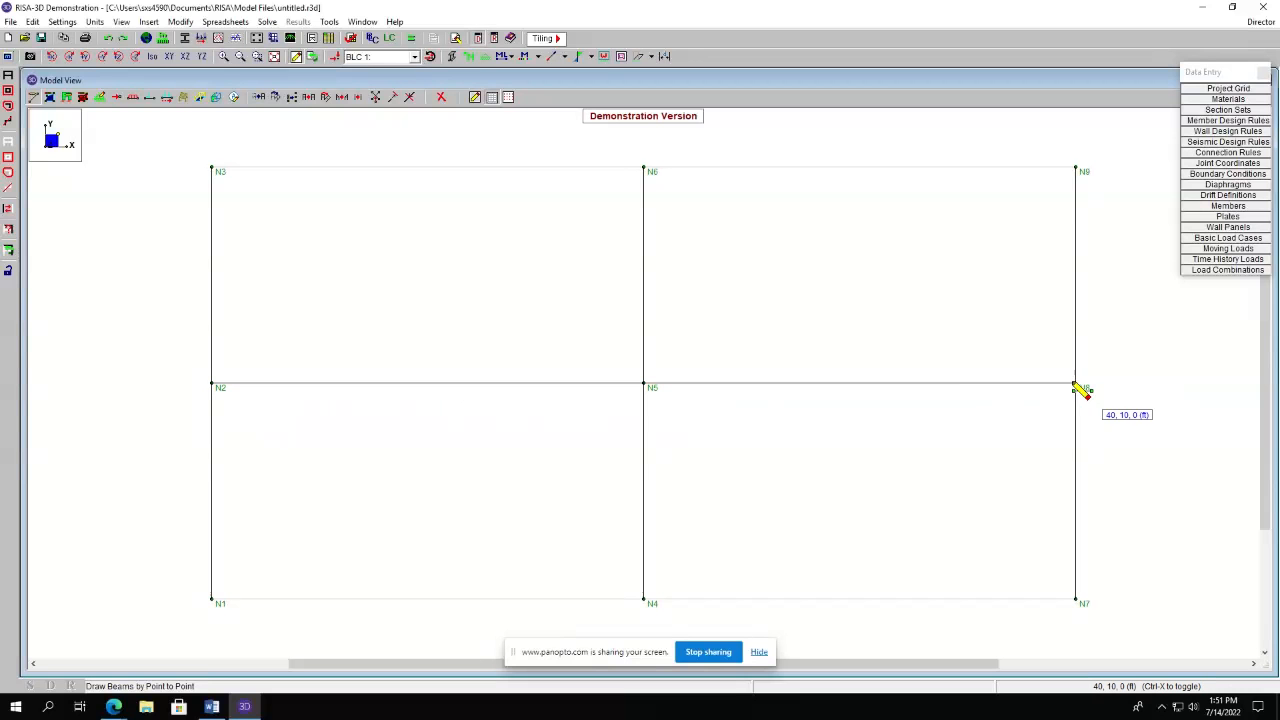
Draw a two-span beam line across the top-level joints from left to right.
{"action": "left_click", "coordinate": [212, 170]}
{"action": "left_click", "coordinate": [646, 170]}
{"action": "left_click", "coordinate": [1077, 169]}
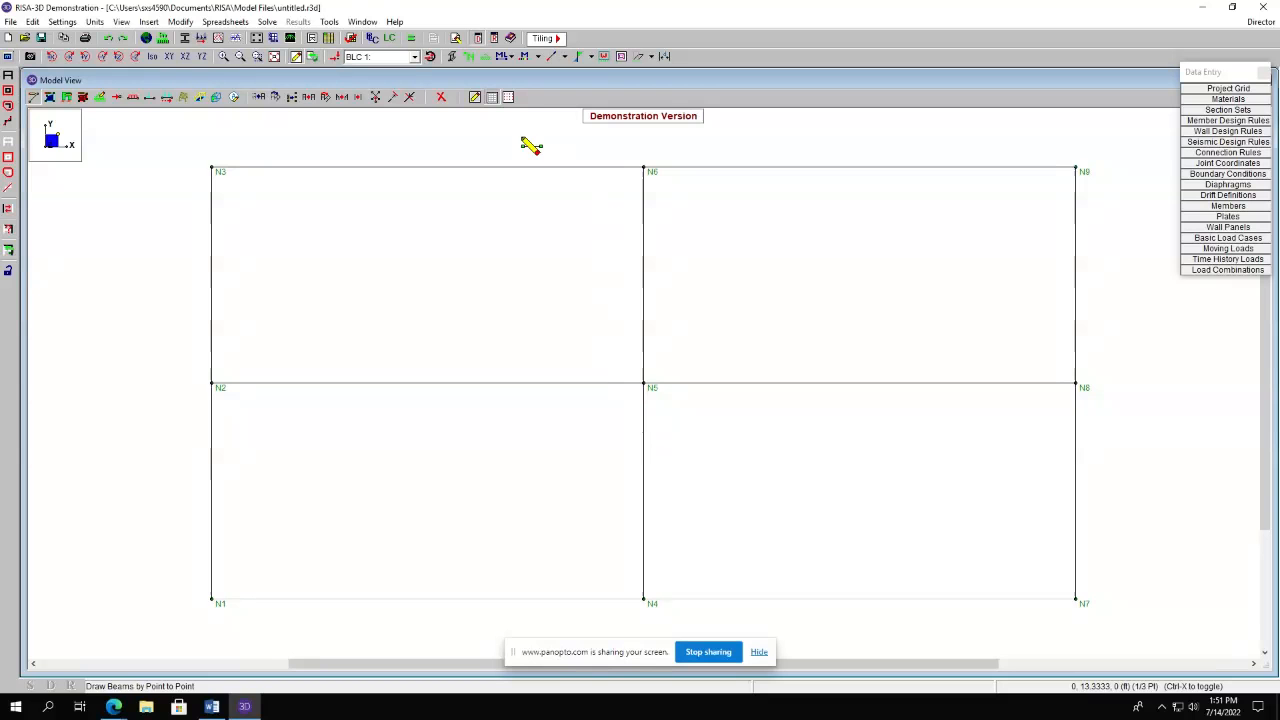
Assign fixed boundary conditions to the three base joints N1, N4 and N7.
{"action": "left_click", "coordinate": [453, 57]}
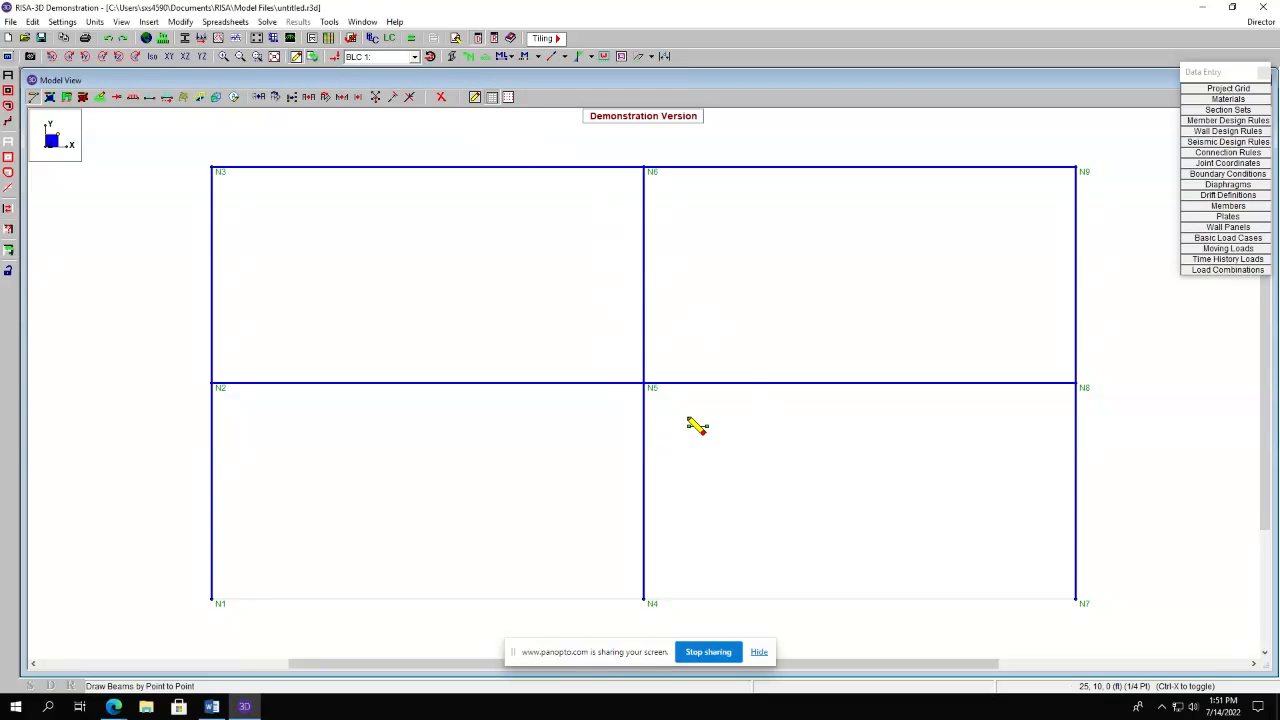
{"action": "left_click", "coordinate": [453, 57]}
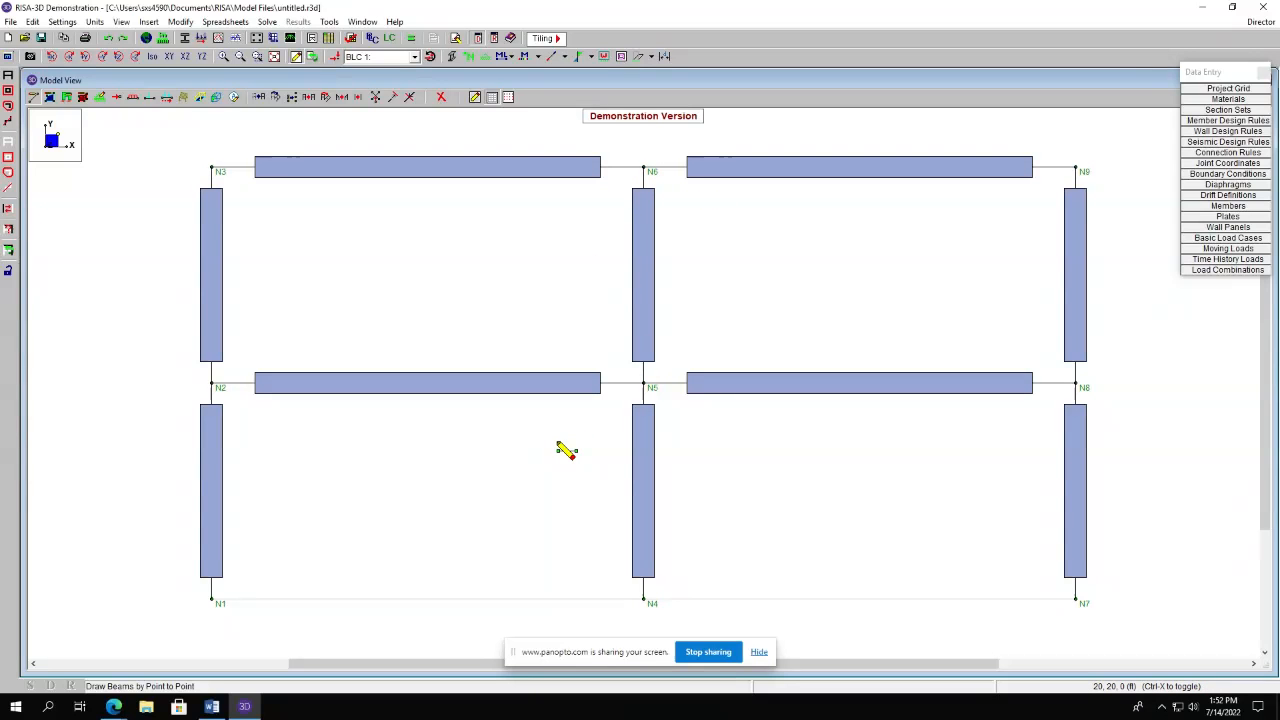
{"action": "left_click", "coordinate": [101, 97]}
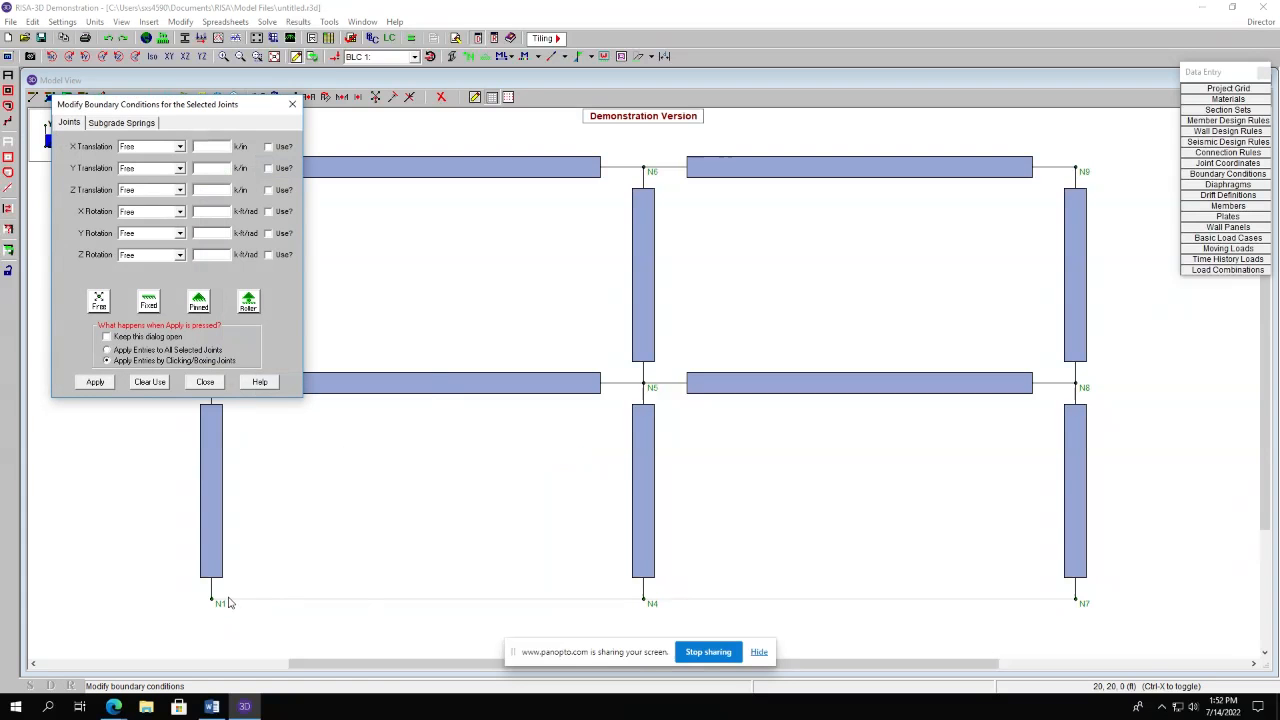
{"action": "left_click", "coordinate": [148, 302]}
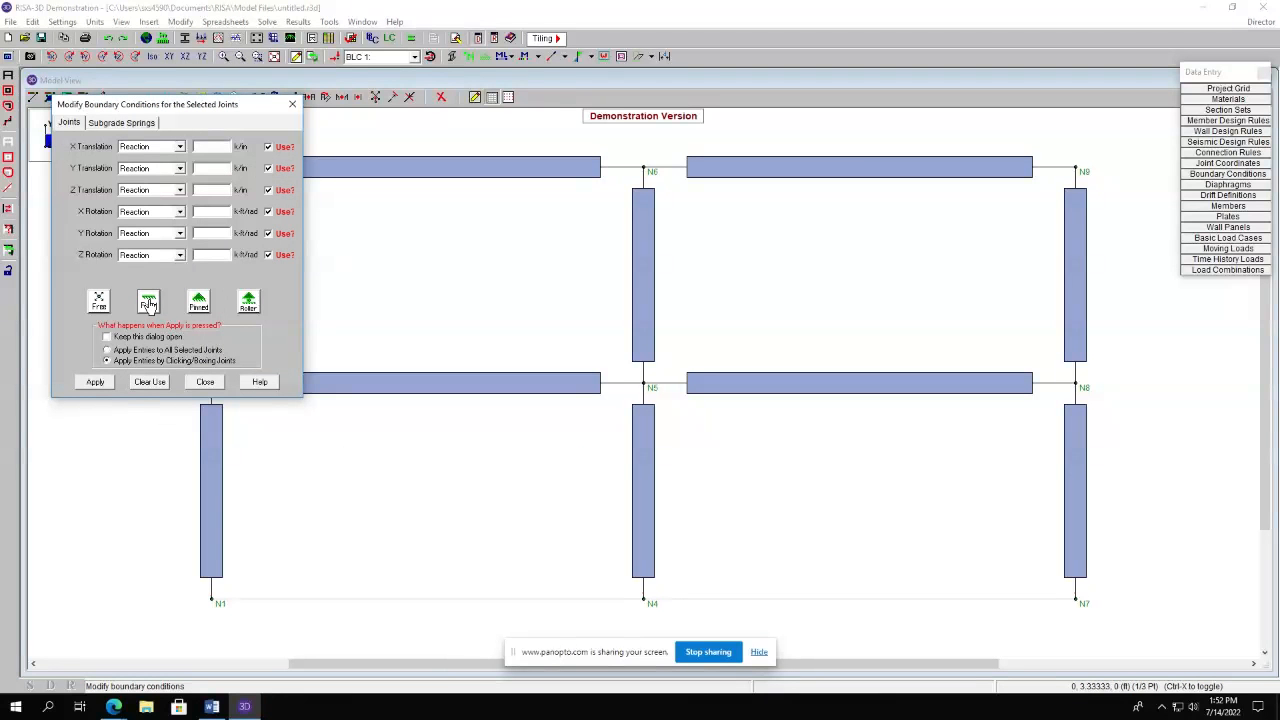
{"action": "left_click", "coordinate": [95, 384]}
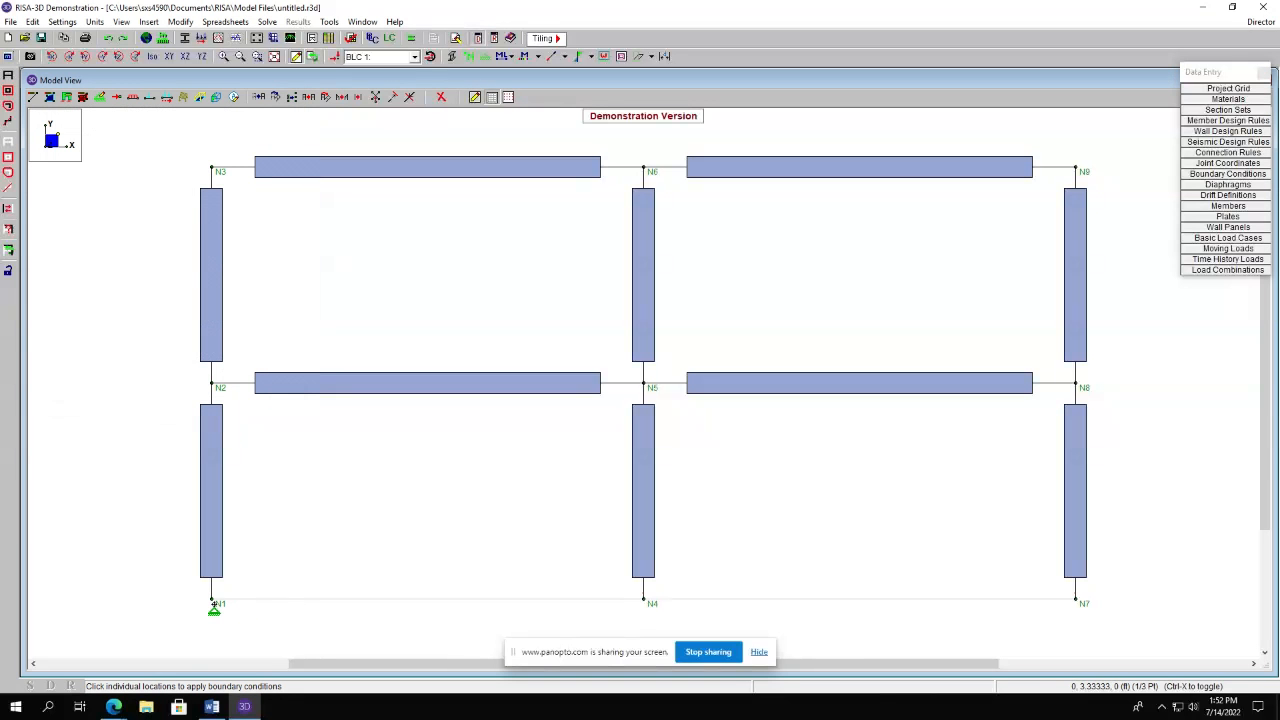
{"action": "left_click", "coordinate": [210, 600]}
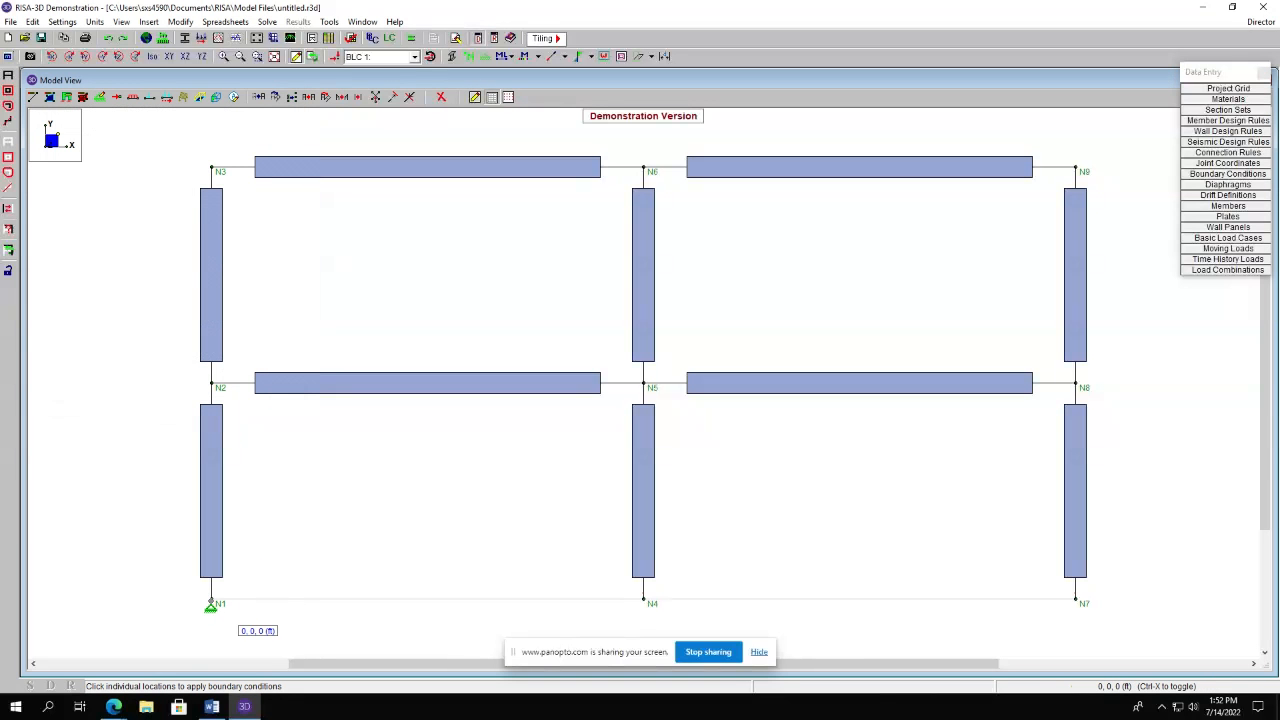
{"action": "left_click", "coordinate": [643, 600]}
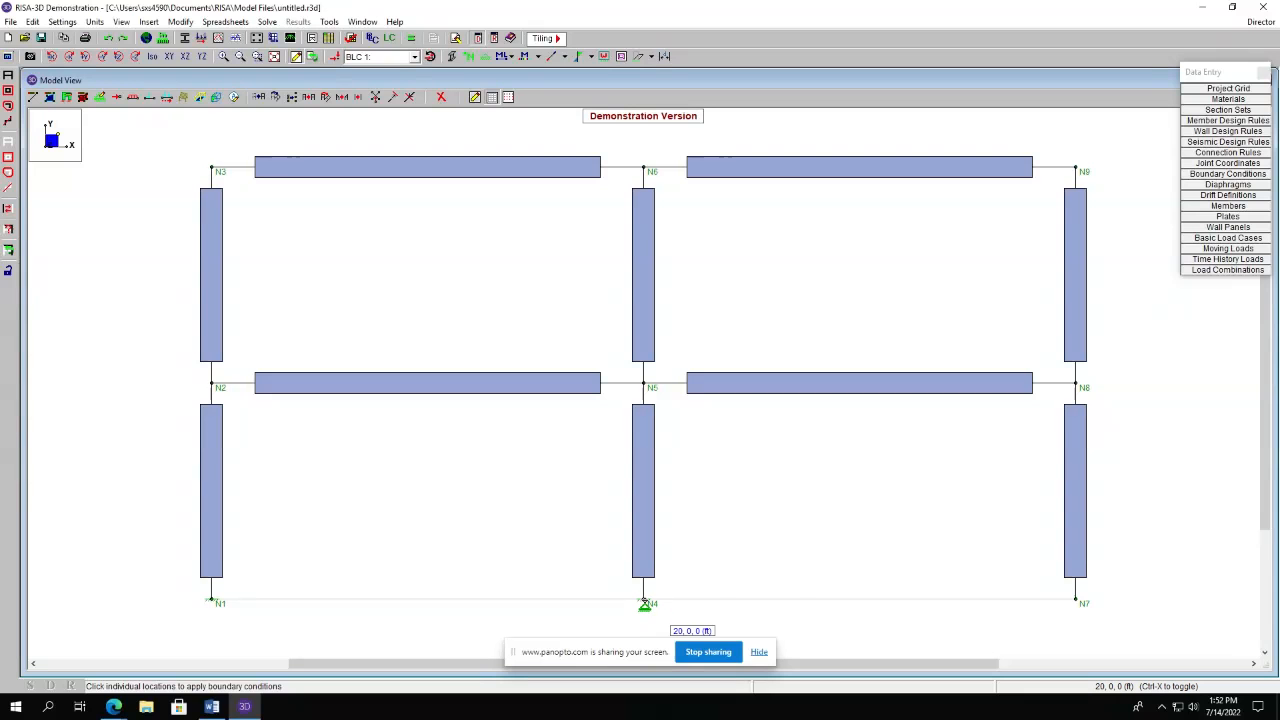
{"action": "left_click", "coordinate": [1075, 600]}
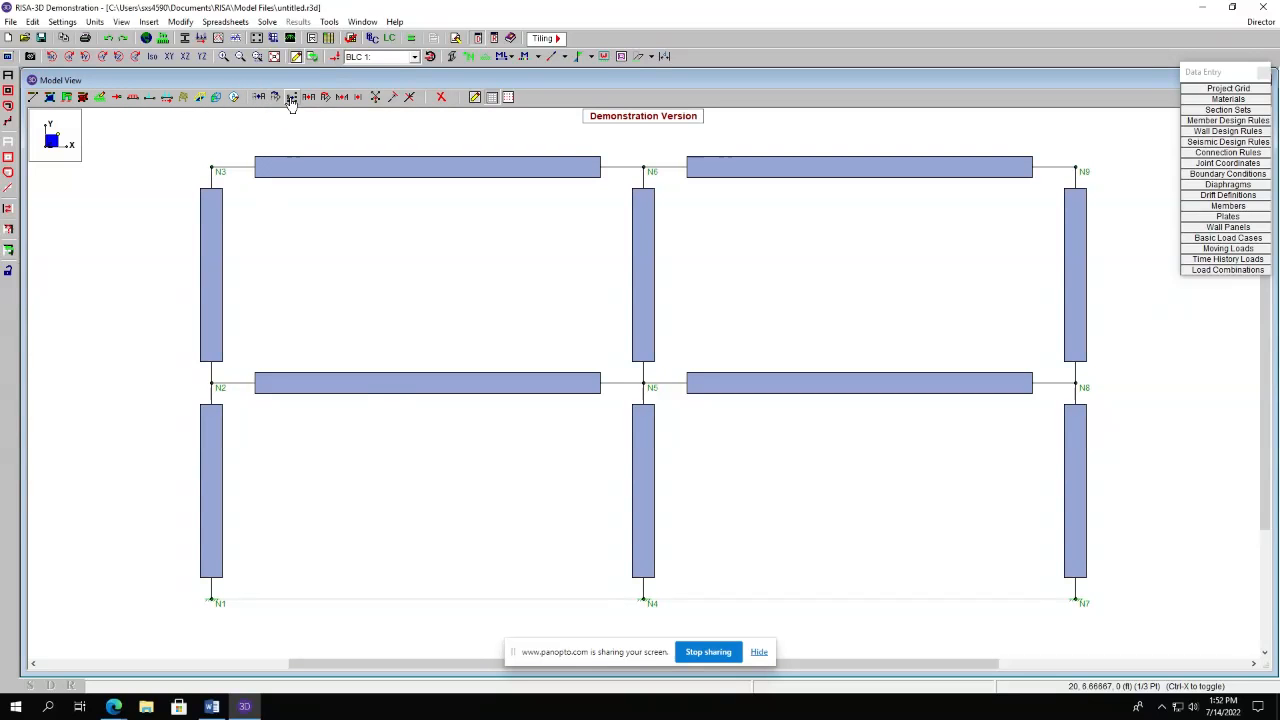
Select the entire model and copy it with a Z increment of -20 ft.
{"action": "left_click", "coordinate": [152, 56]}
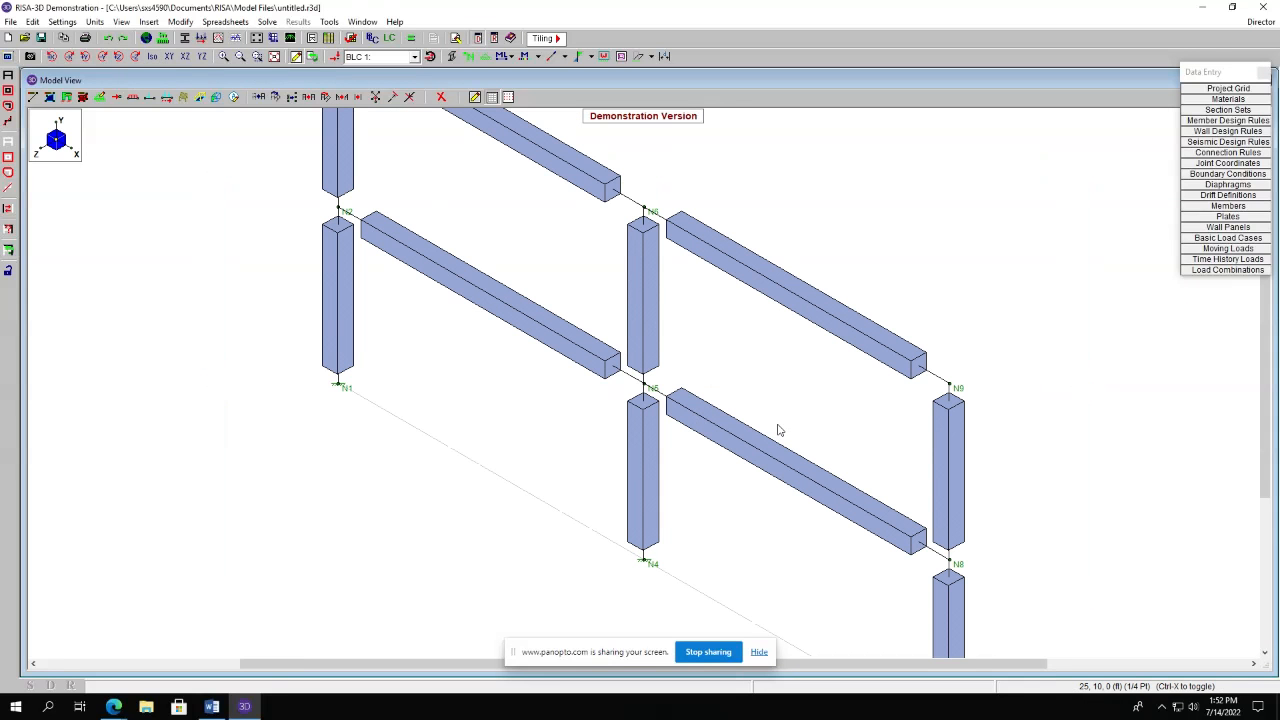
{"action": "scroll", "coordinate": [780, 432], "scroll_direction": "down", "scroll_amount": 3}
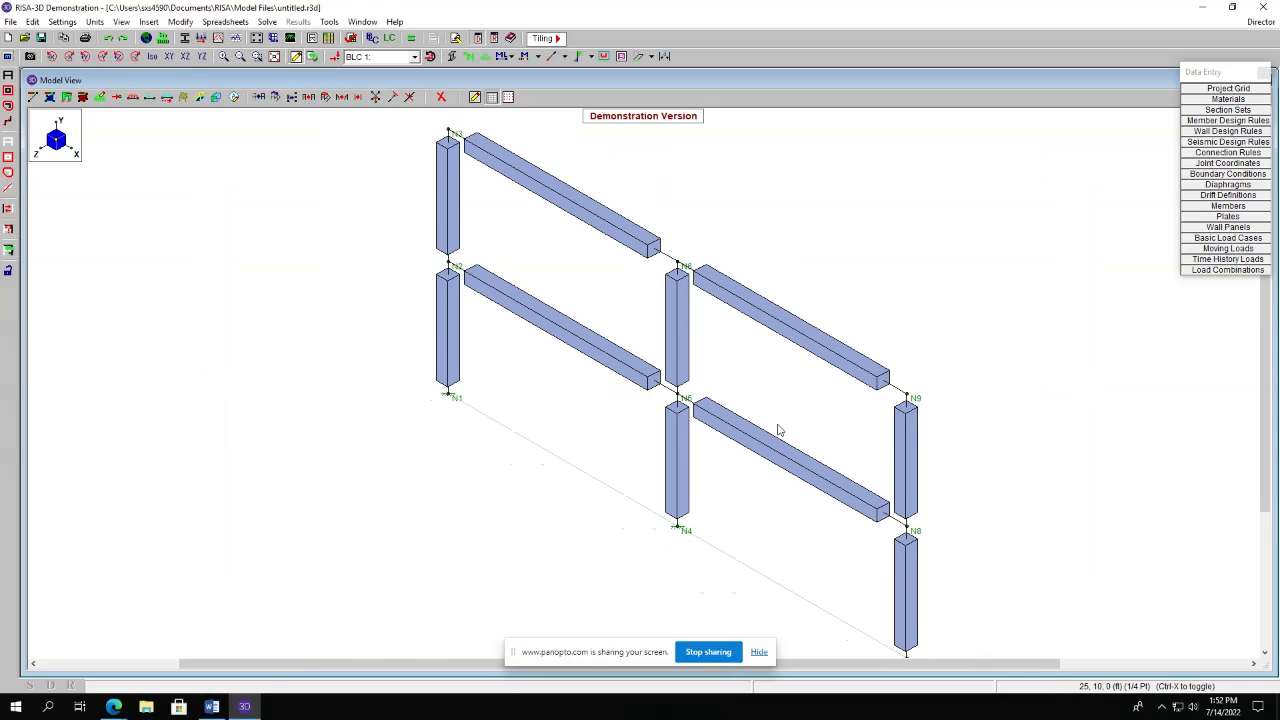
{"action": "scroll", "coordinate": [780, 430], "scroll_direction": "down", "scroll_amount": 1}
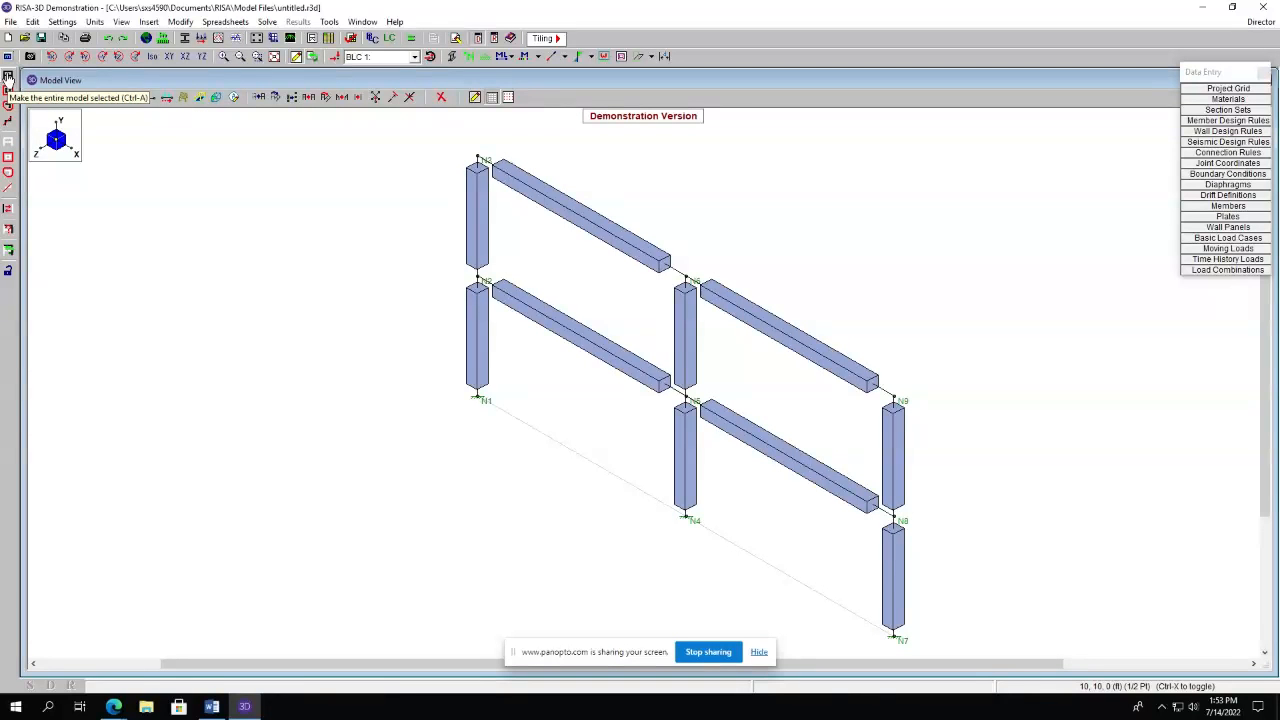
{"action": "left_click", "coordinate": [7, 77]}
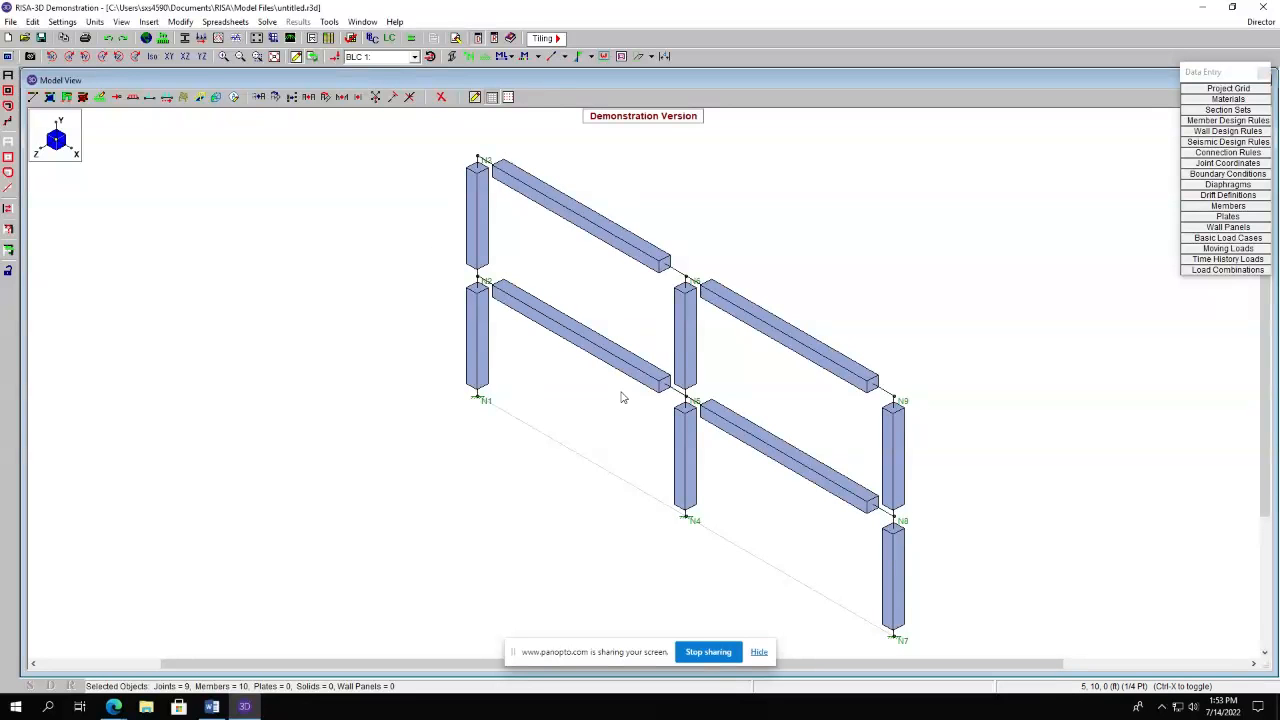
{"action": "left_click", "coordinate": [309, 98]}
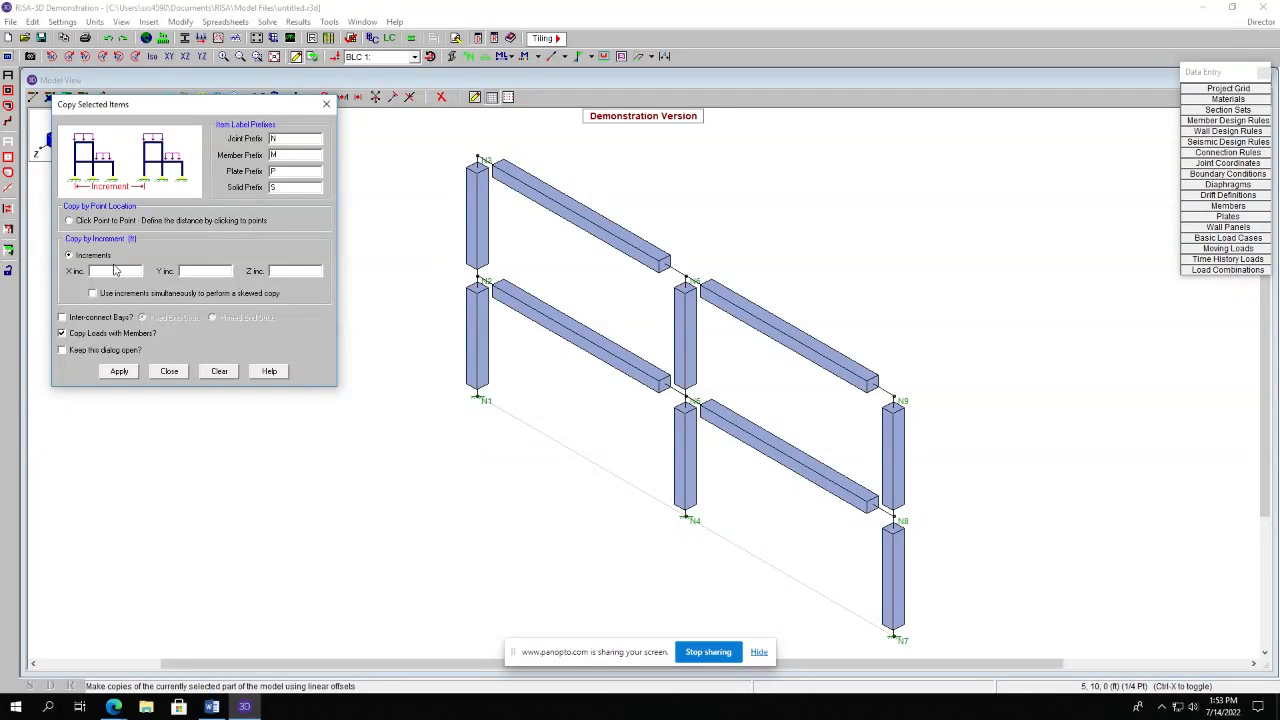
{"action": "left_click", "coordinate": [288, 271]}
{"action": "left_click", "coordinate": [119, 371]}
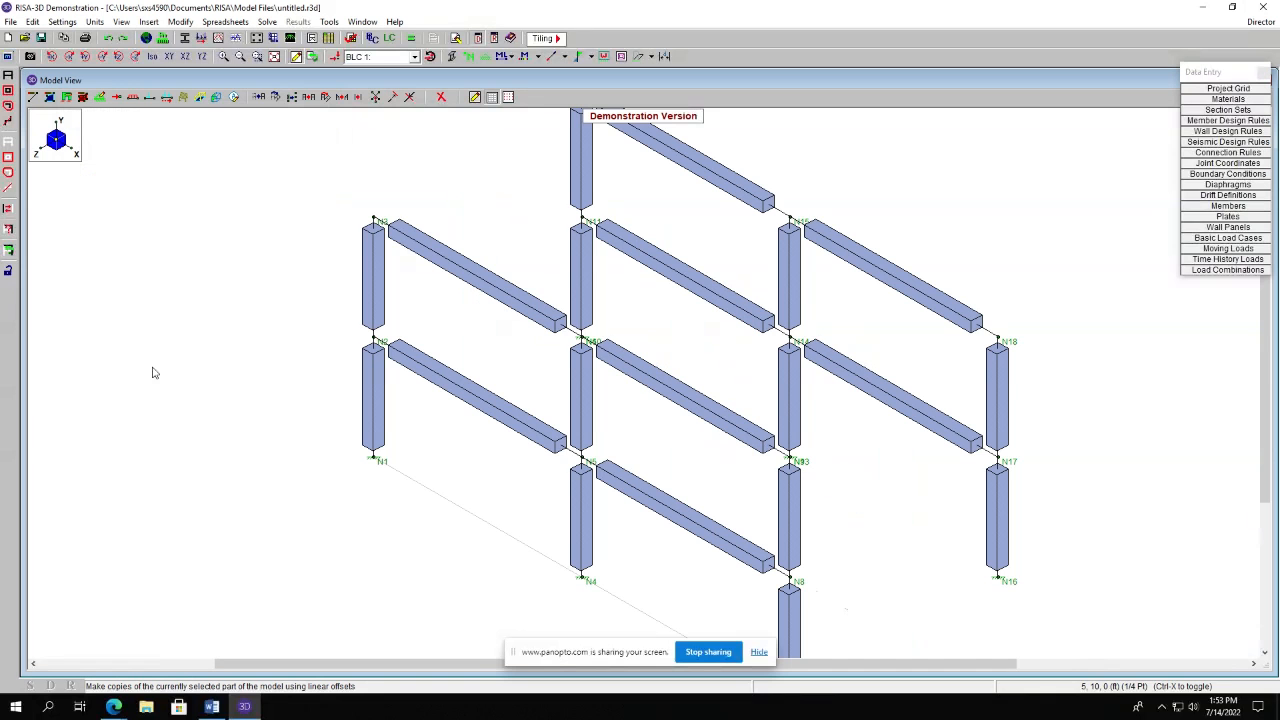
Draw concrete beams along Z linking the right frame's mid-level and top joints to the copied frame.
{"action": "scroll", "coordinate": [750, 405], "scroll_direction": "down", "scroll_amount": 2}
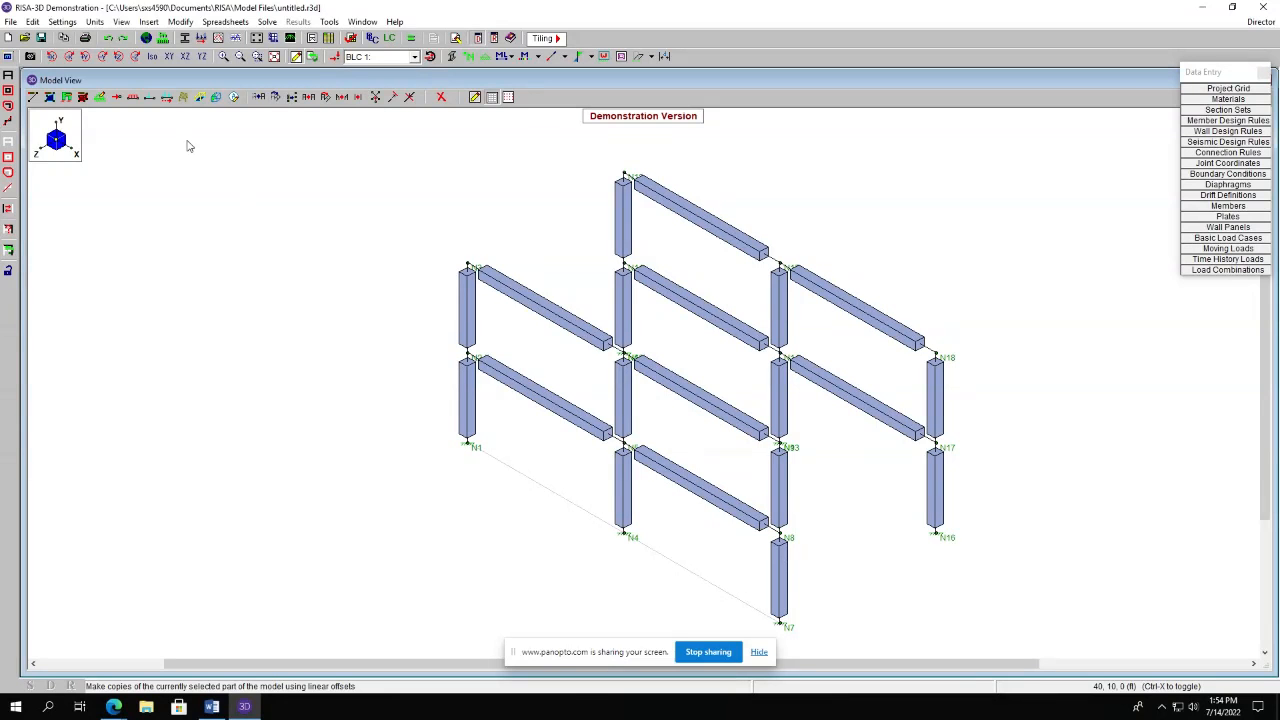
{"action": "left_click", "coordinate": [34, 97]}
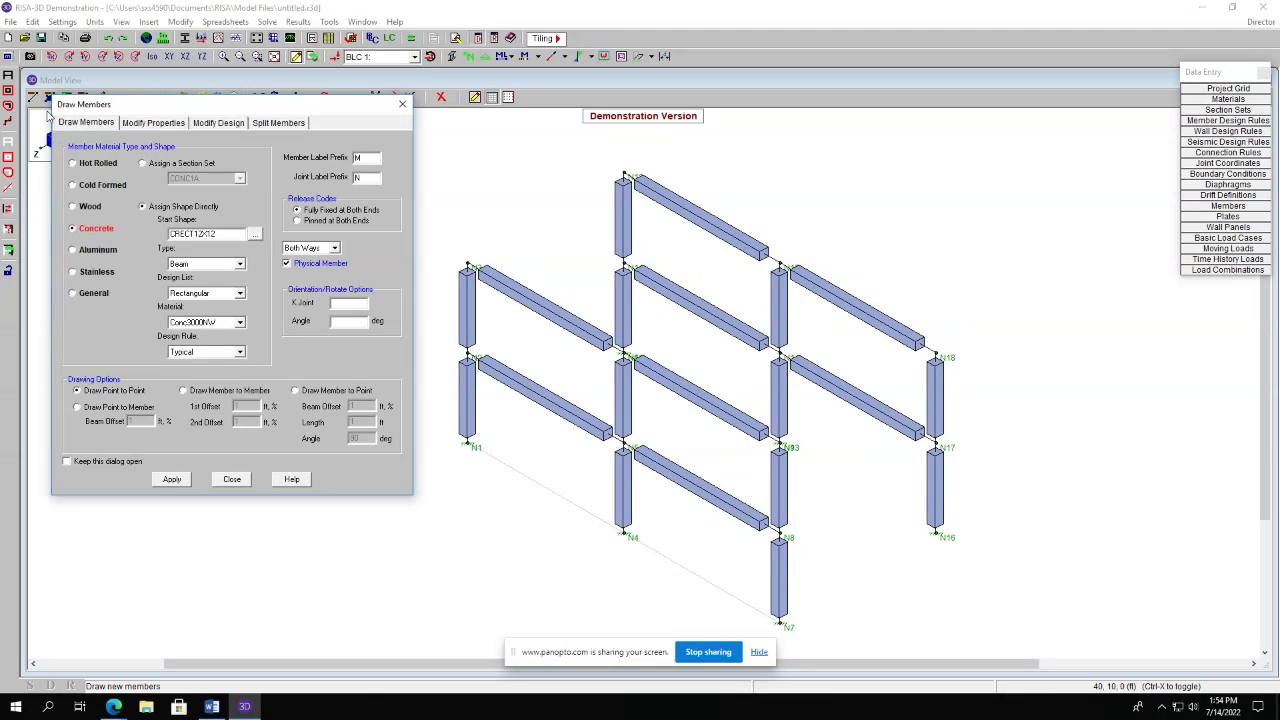
{"action": "left_click", "coordinate": [222, 266]}
{"action": "left_click", "coordinate": [213, 280]}
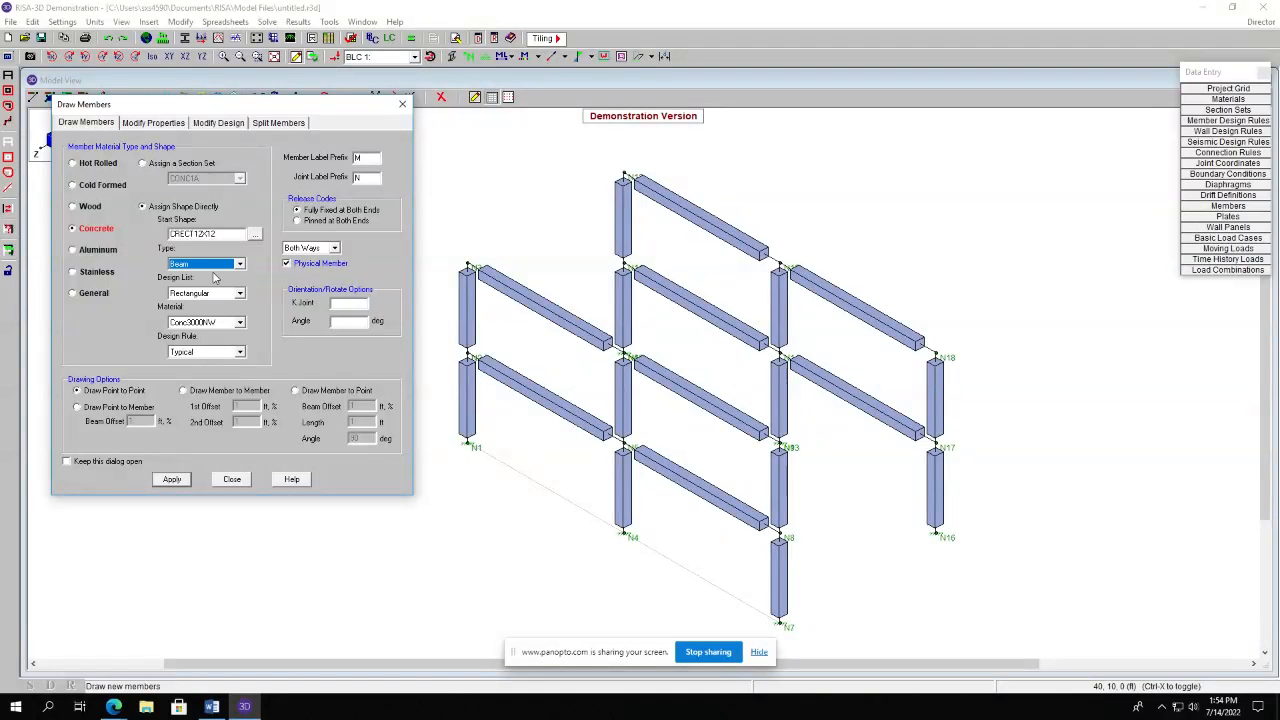
{"action": "left_click", "coordinate": [172, 479]}
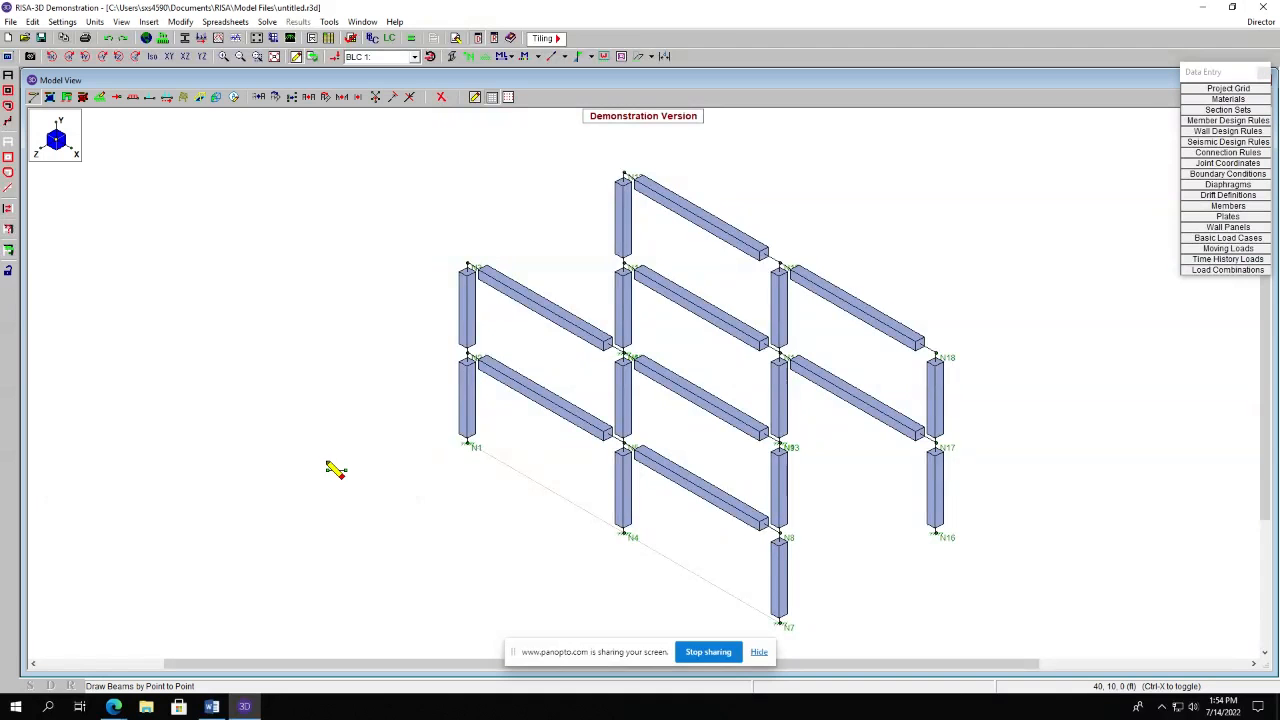
{"action": "left_click", "coordinate": [784, 538]}
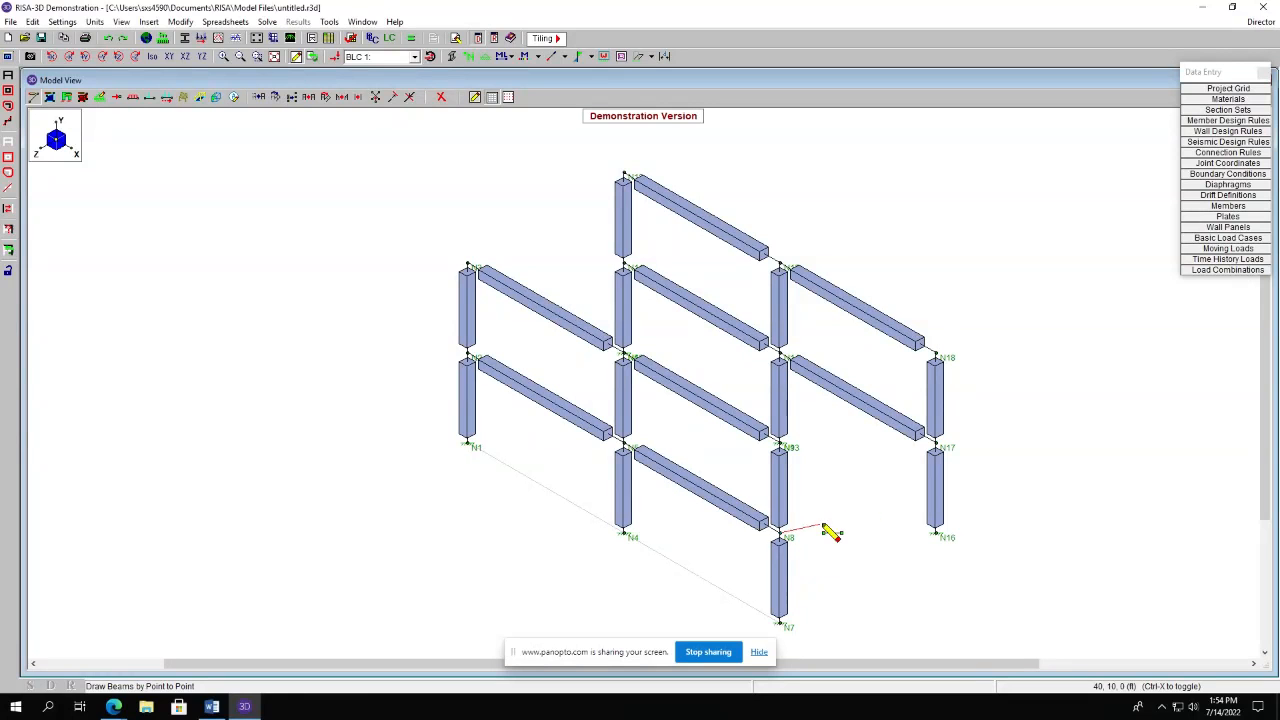
{"action": "left_click", "coordinate": [938, 447]}
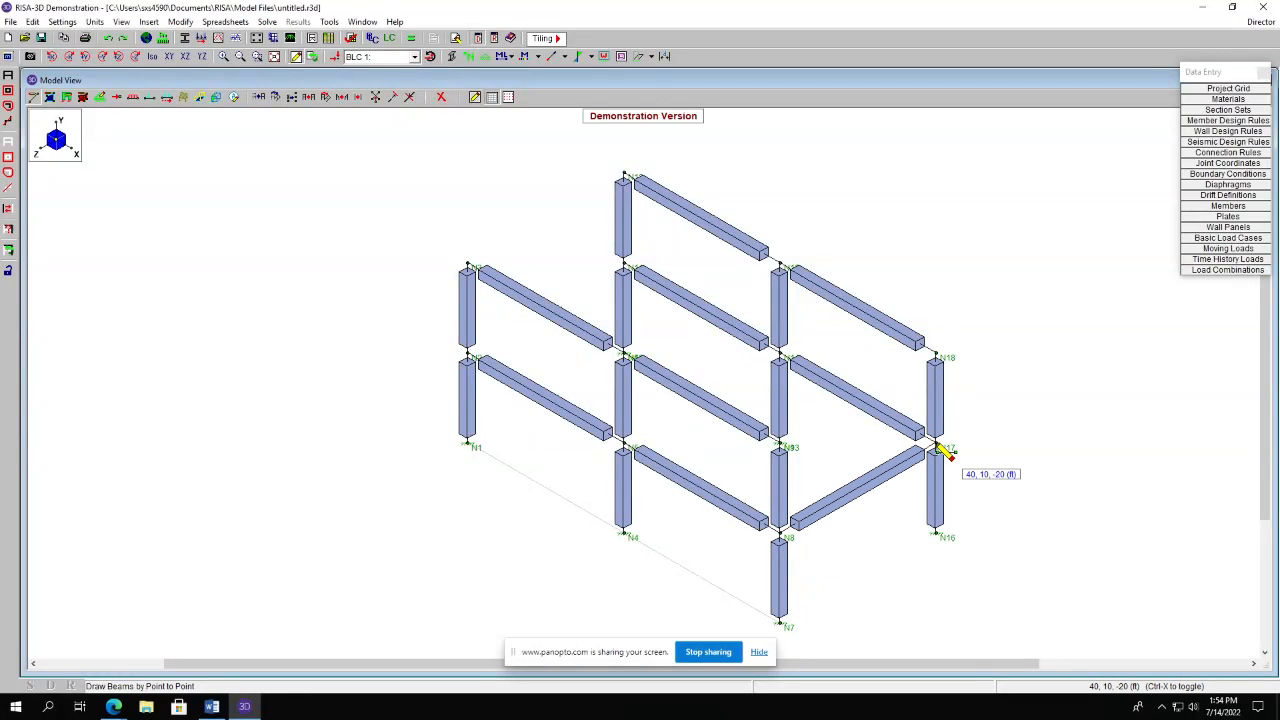
{"action": "left_click", "coordinate": [784, 446]}
{"action": "left_click", "coordinate": [938, 358]}
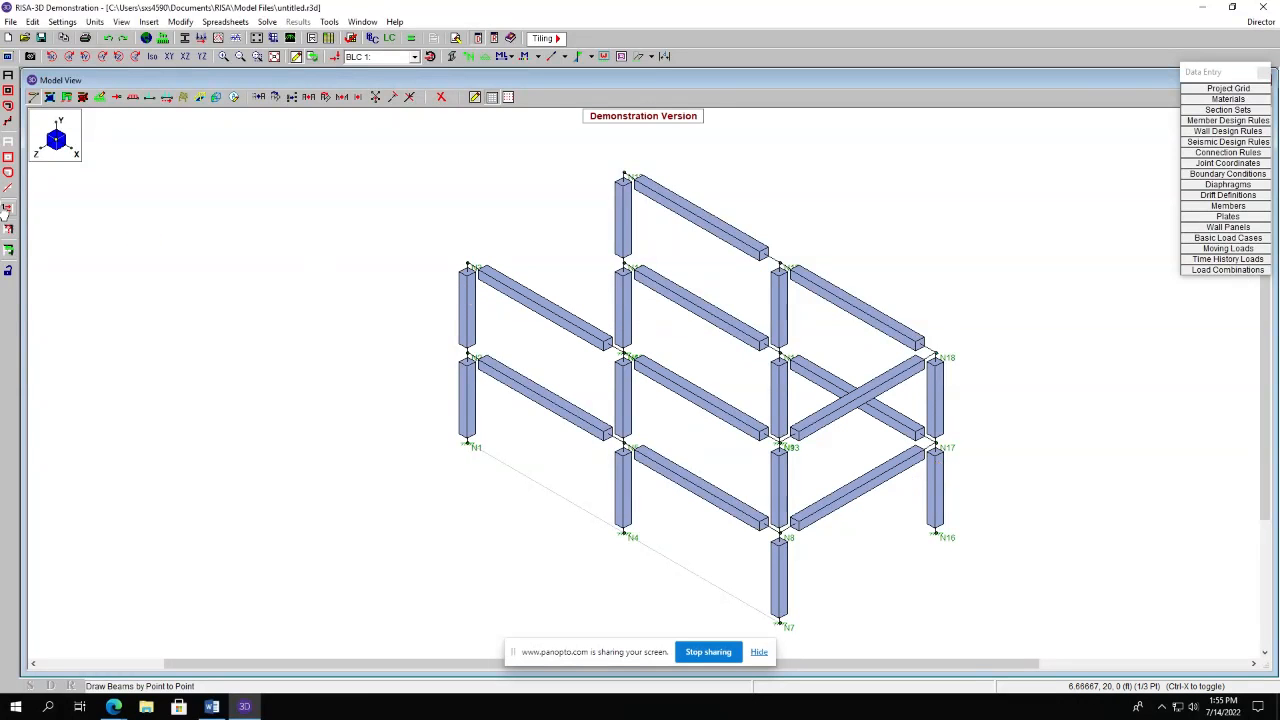
Clear the selection and select the right frame's two Z-direction beams with a selection line across them.
{"action": "left_click", "coordinate": [7, 143]}
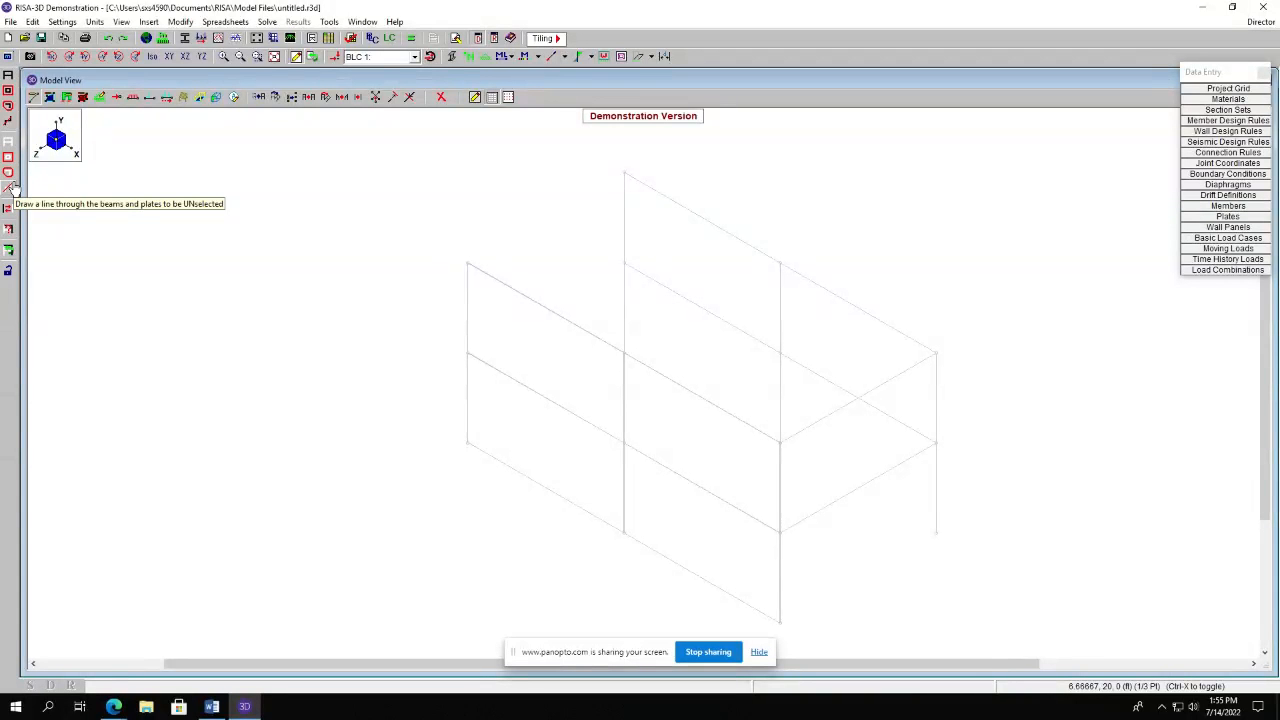
{"action": "left_click", "coordinate": [9, 122]}
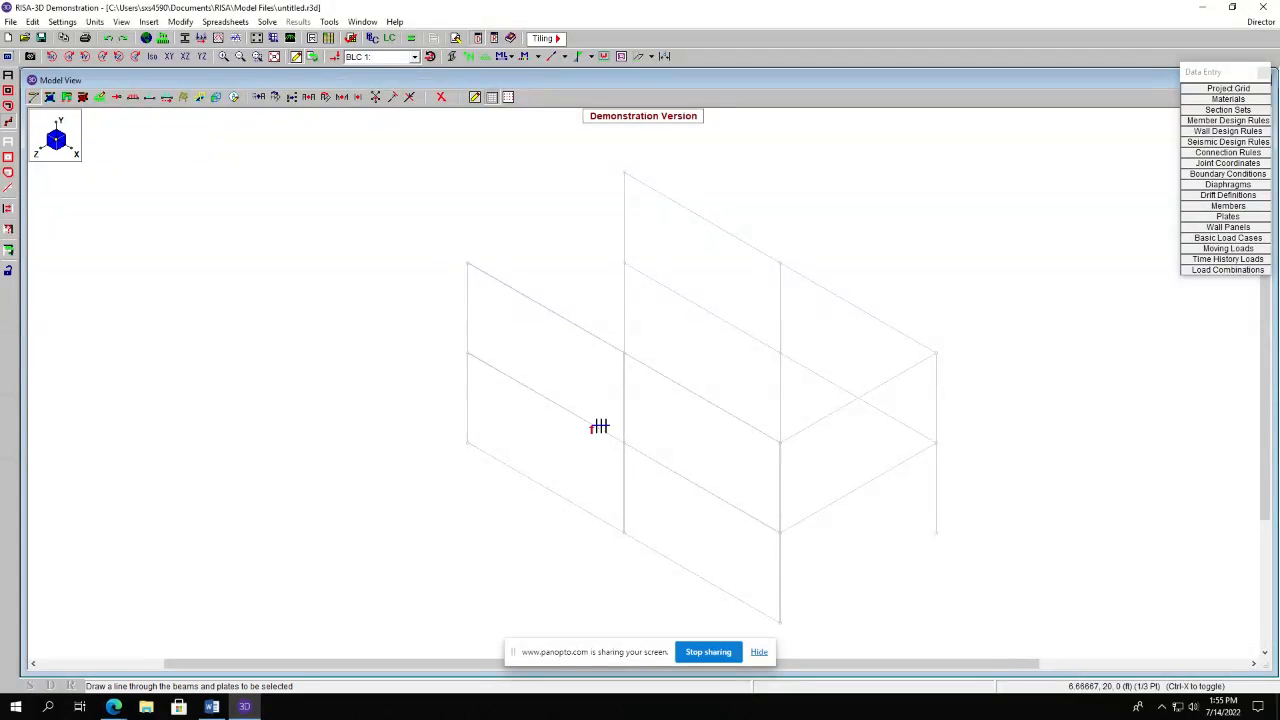
{"action": "left_click_drag", "start_coordinate": [883, 507], "coordinate": [824, 392]}
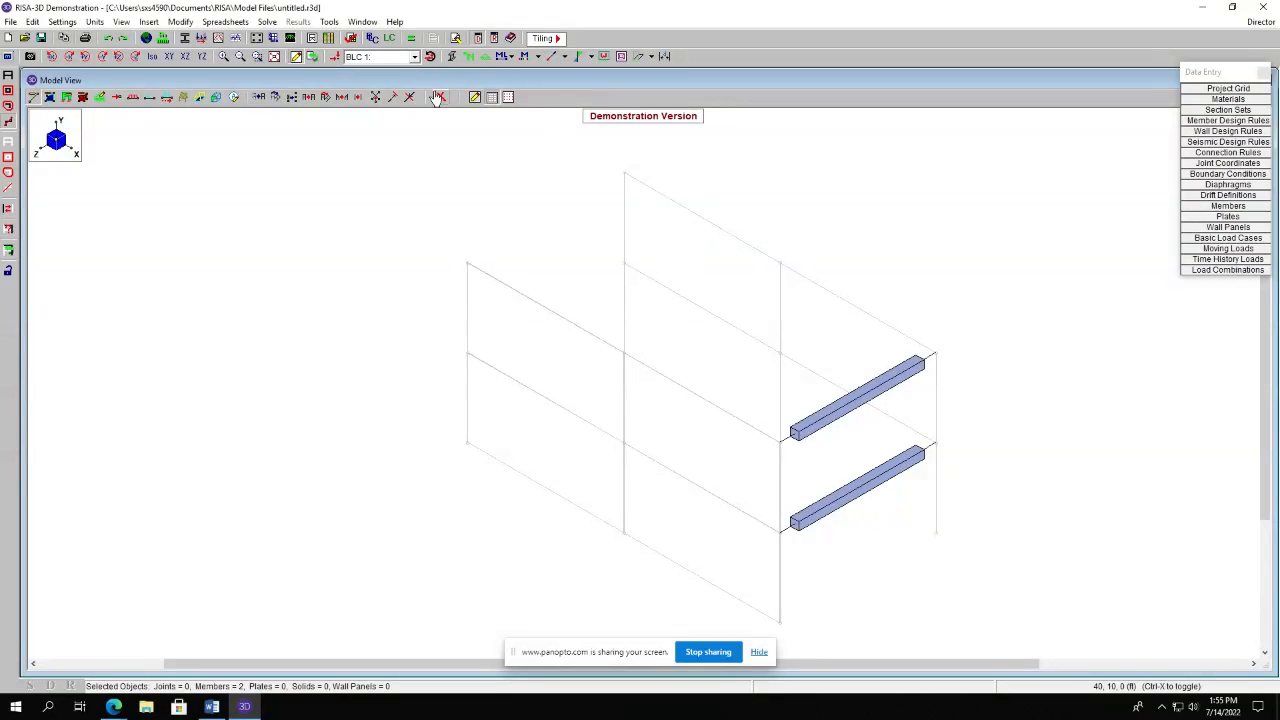
Try copying the selected beams with an X increment of 2@-20 ft and Z increment of -20 ft, then undo it.
{"action": "left_click", "coordinate": [310, 97]}
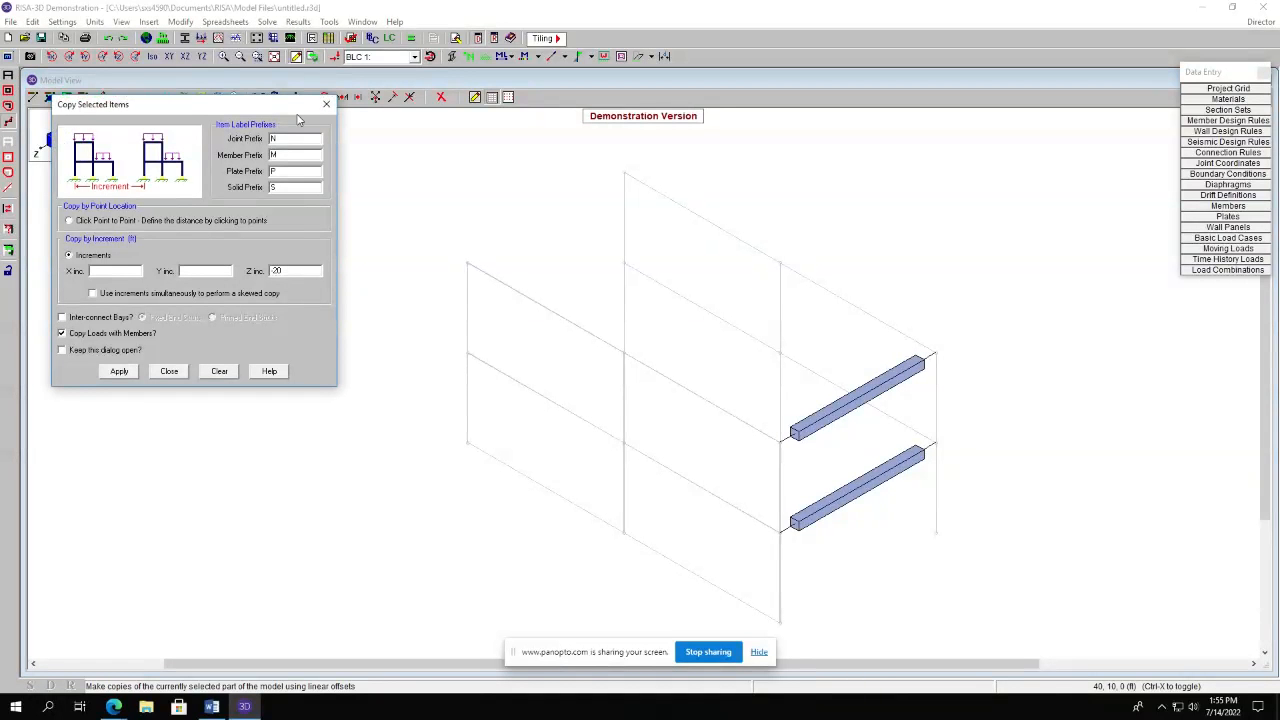
{"action": "left_click", "coordinate": [96, 269]}
{"action": "type", "text": "2@-20"}
{"action": "left_click", "coordinate": [119, 371]}
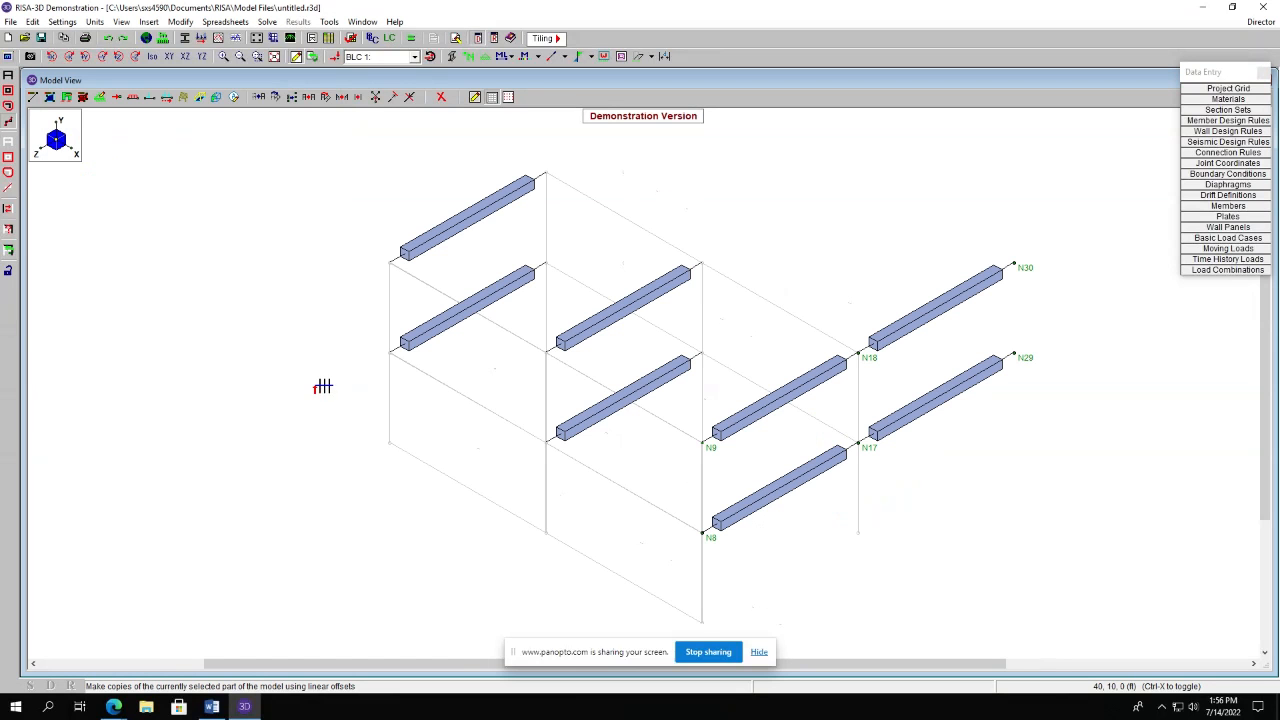
{"action": "key", "text": "ctrl+z"}
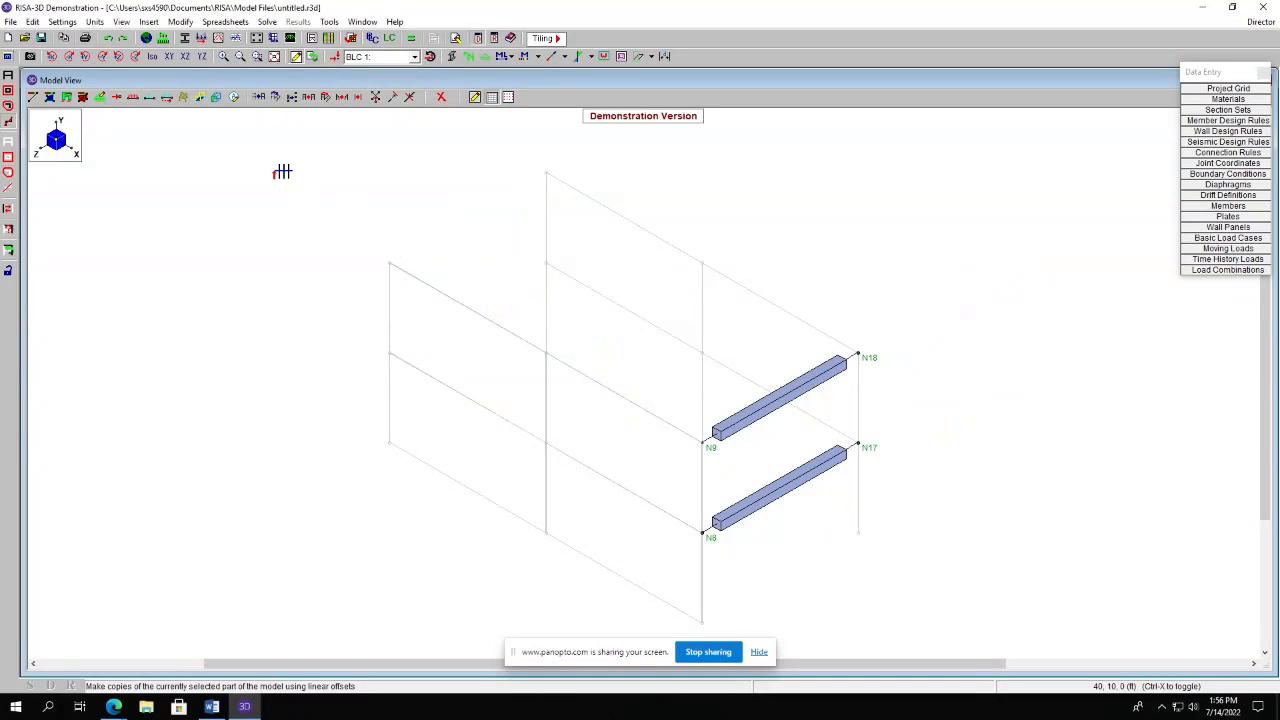
Copy the selected beams with an X increment of 2@-20 ft and an empty Z increment.
{"action": "left_click", "coordinate": [259, 97]}
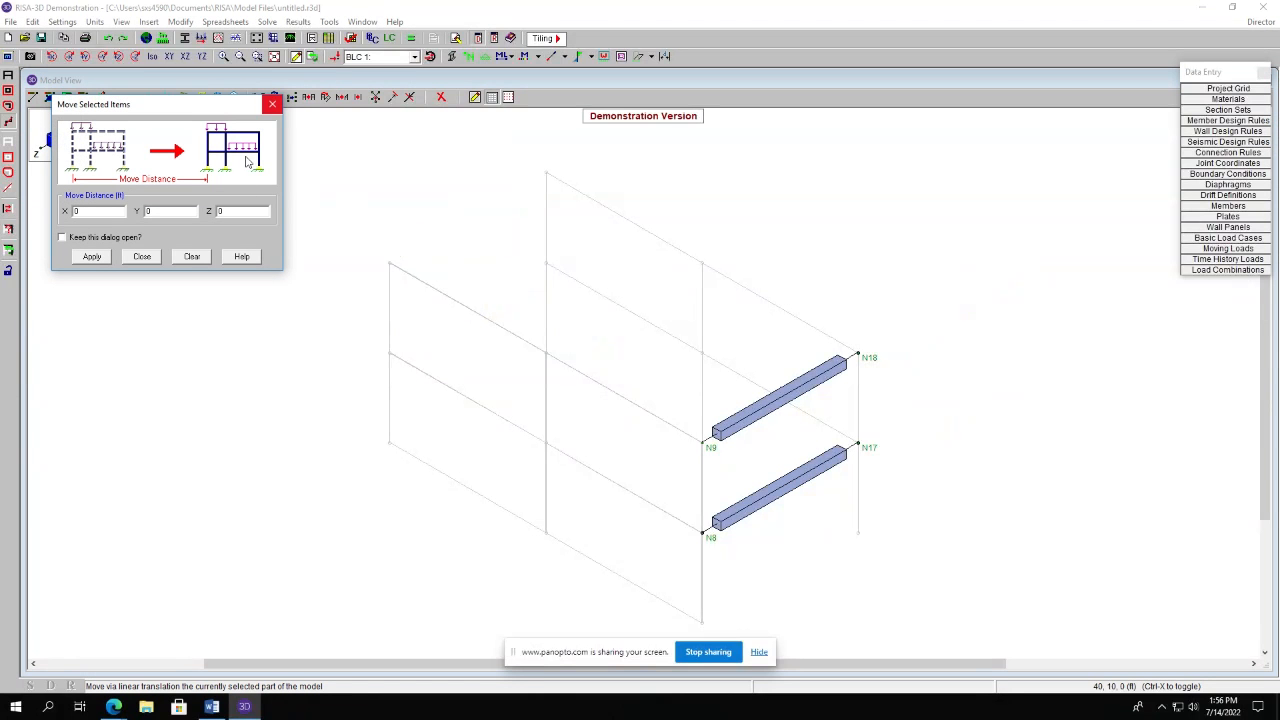
{"action": "left_click", "coordinate": [272, 104]}
{"action": "left_click", "coordinate": [296, 97]}
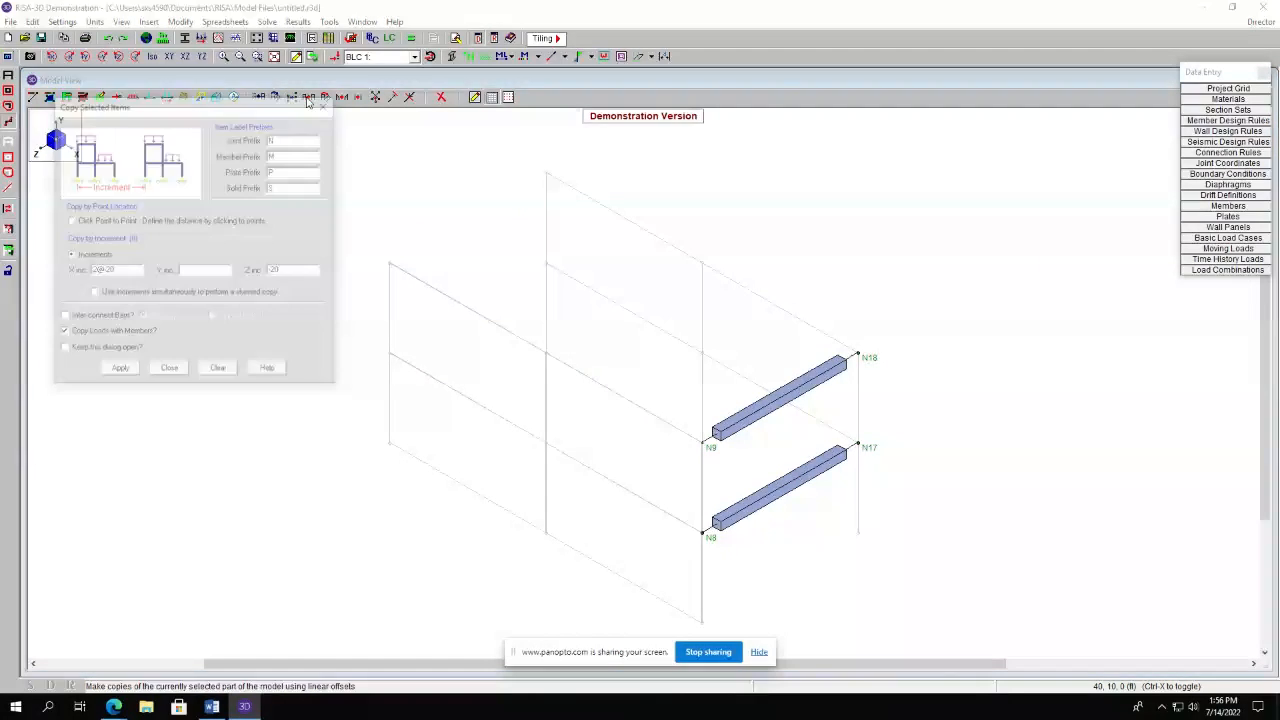
{"action": "left_click", "coordinate": [292, 268]}
{"action": "key", "text": "BackSpace"}
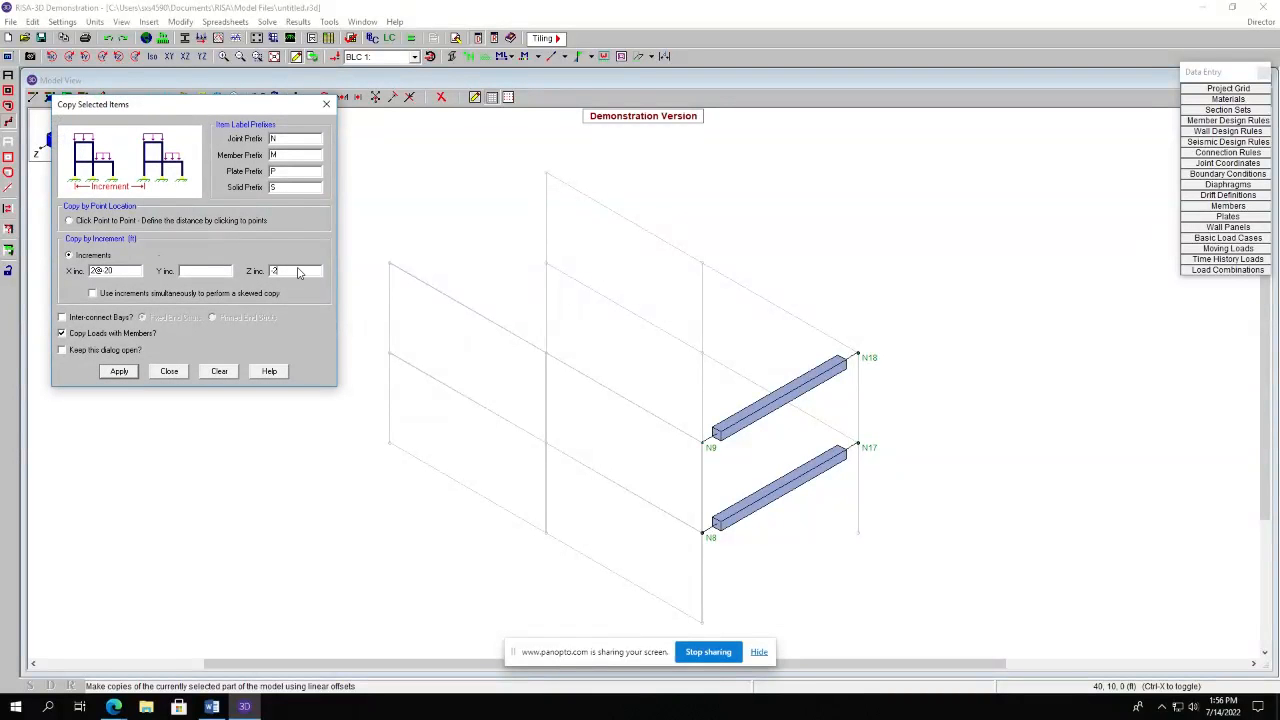
{"action": "left_click", "coordinate": [119, 371]}
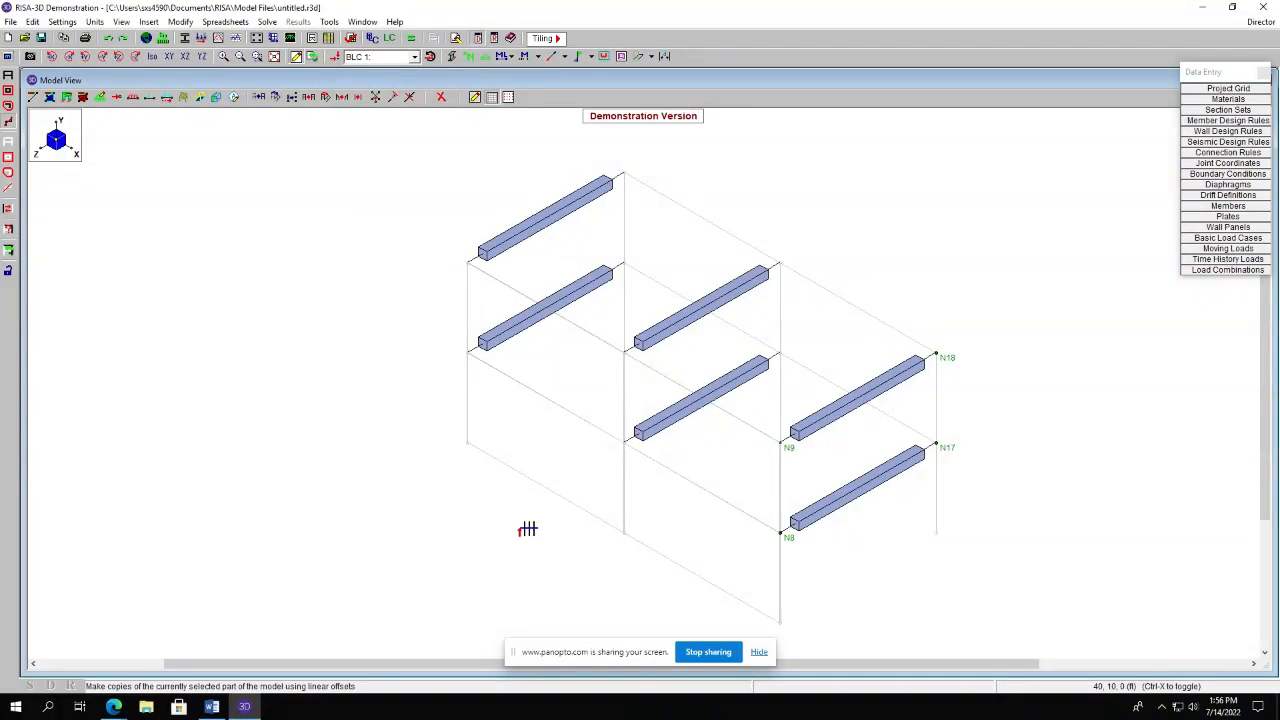
{"action": "left_click", "coordinate": [8, 76]}
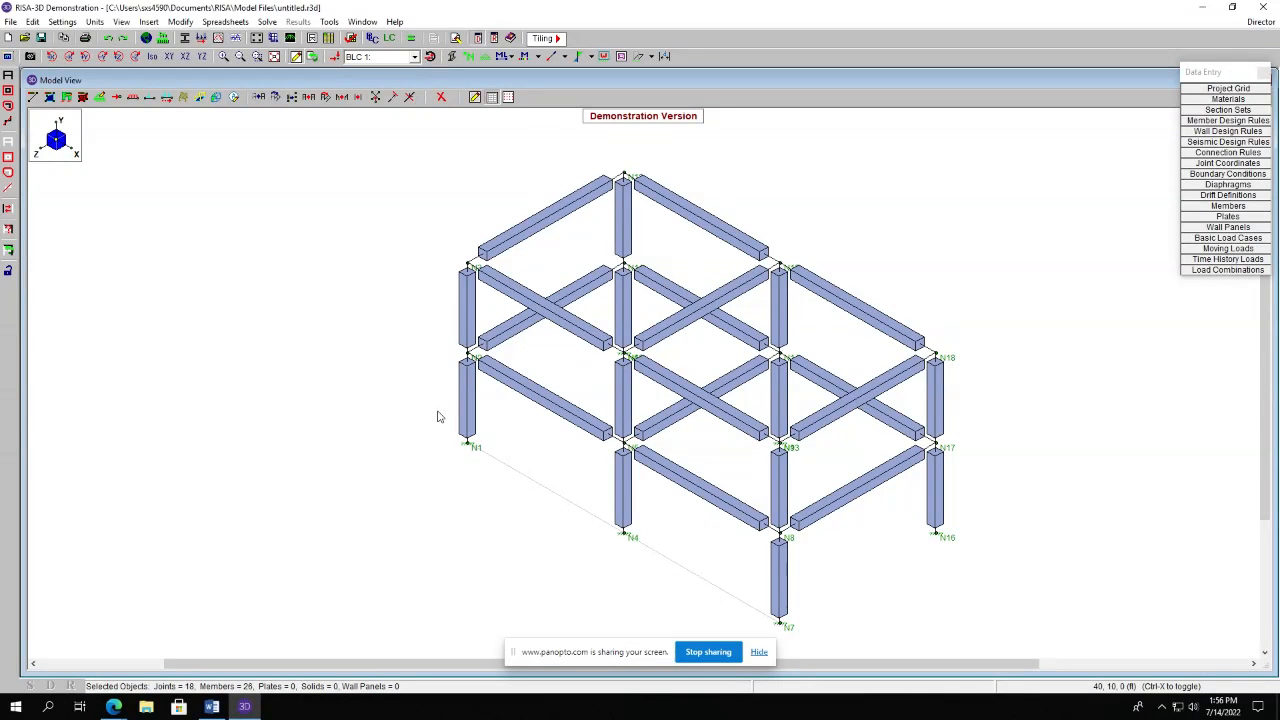
{"action": "left_click", "coordinate": [33, 97]}
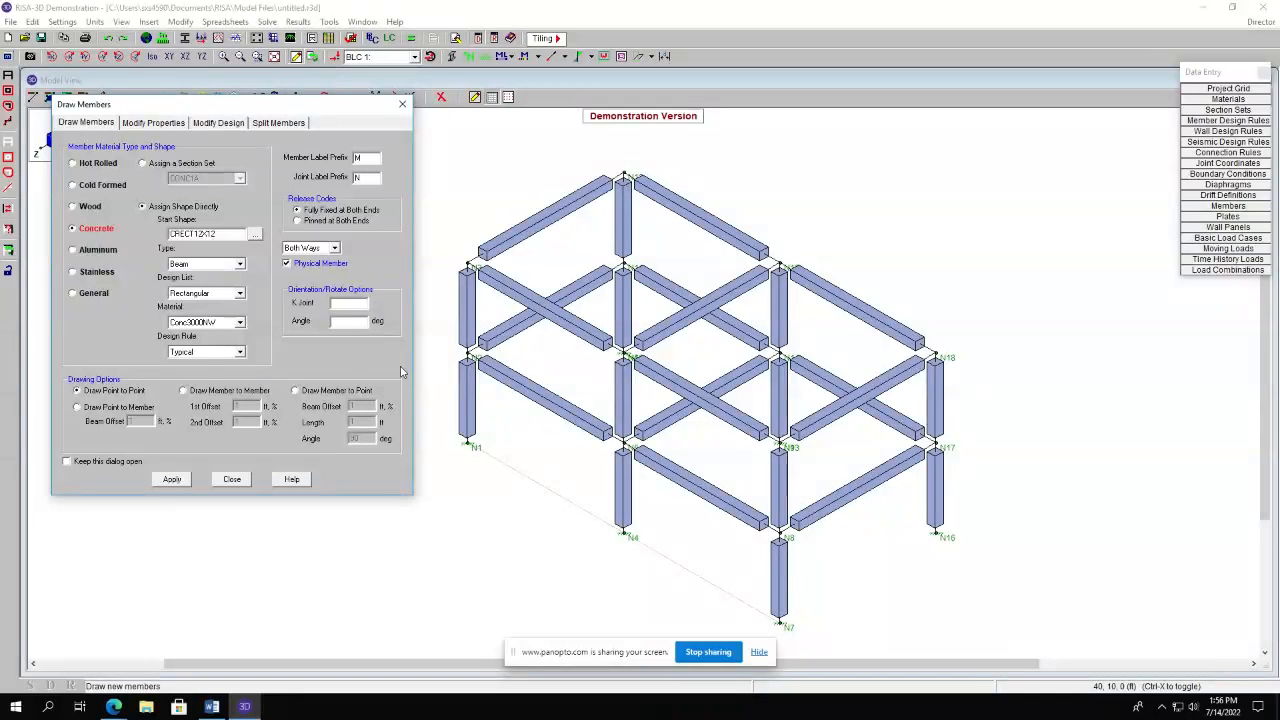
{"action": "left_click", "coordinate": [207, 263]}
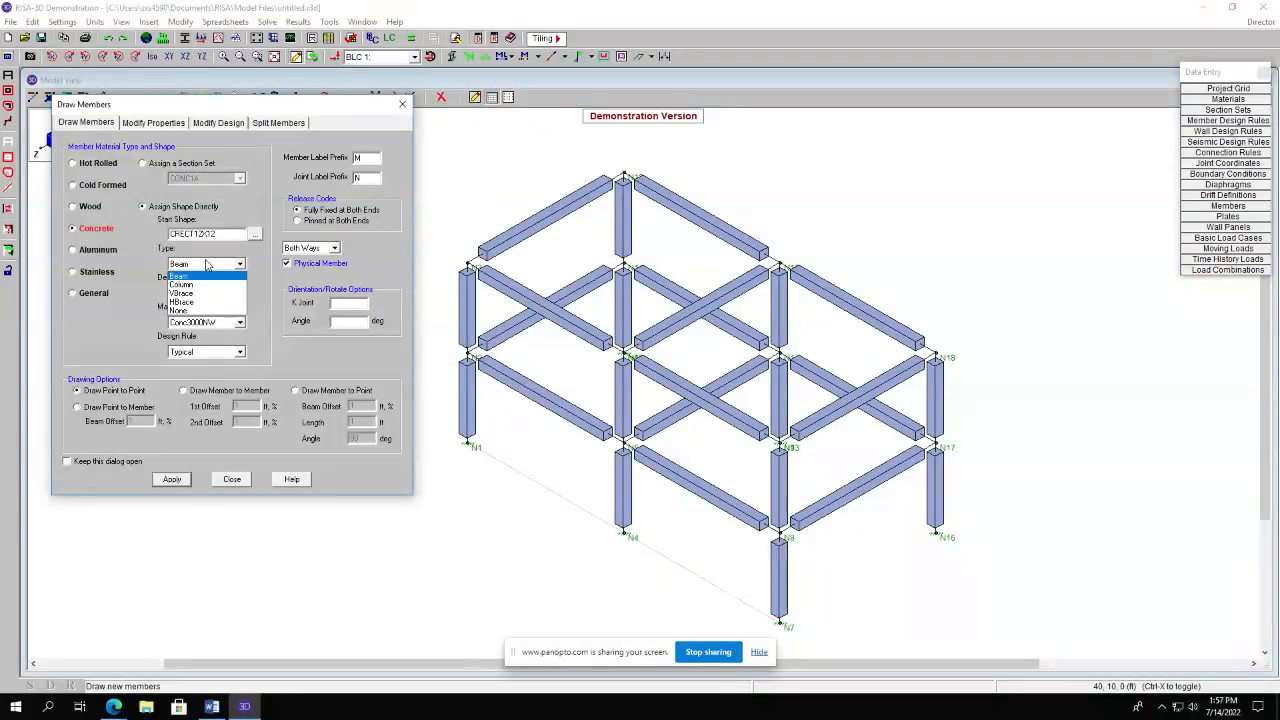
{"action": "left_click", "coordinate": [225, 484]}
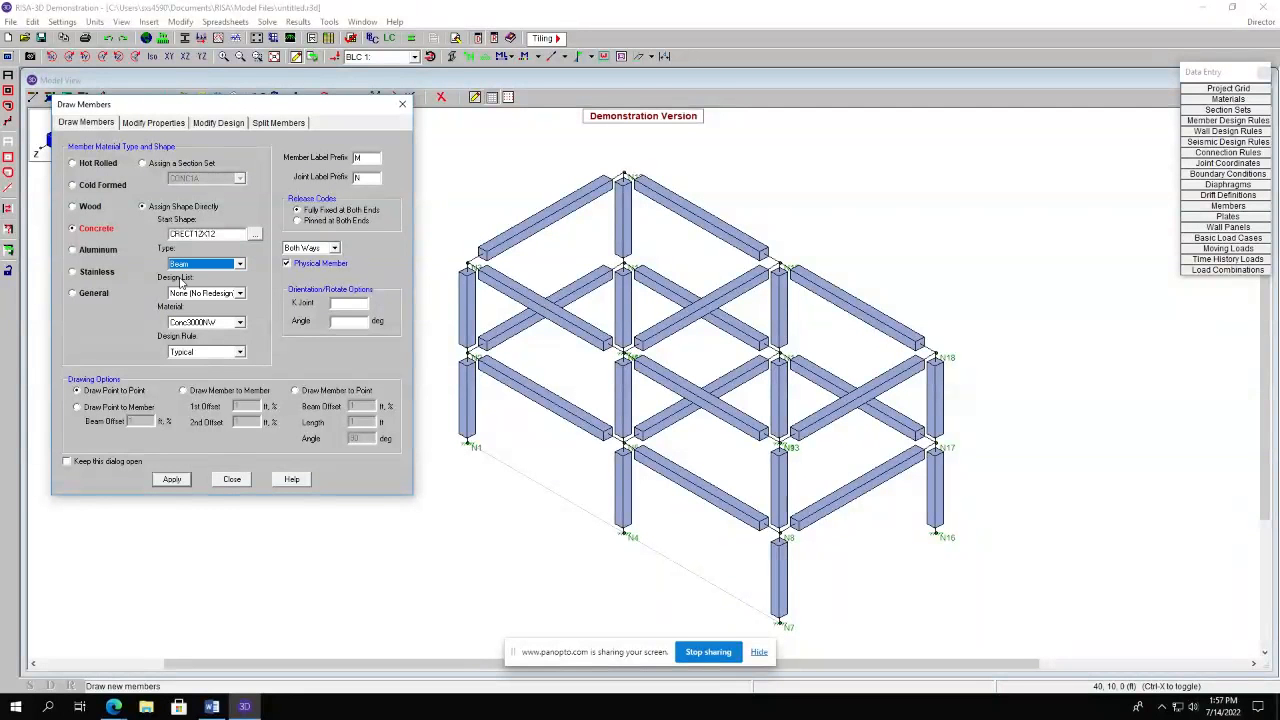
{"action": "left_click", "coordinate": [402, 105]}
Draw an 8 in thick plate over the top floor between opposite corner joints.
{"action": "left_click", "coordinate": [50, 97]}
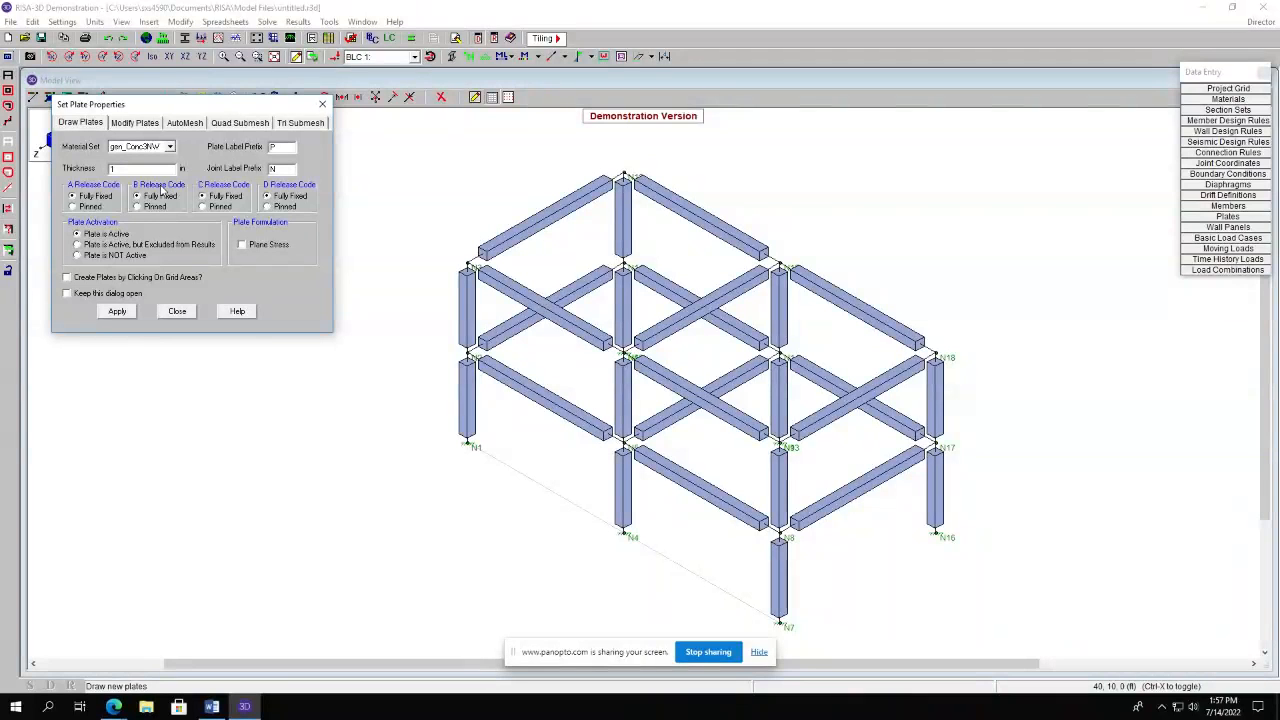
{"action": "left_click", "coordinate": [122, 169]}
{"action": "type", "text": "8"}
{"action": "left_click", "coordinate": [117, 311]}
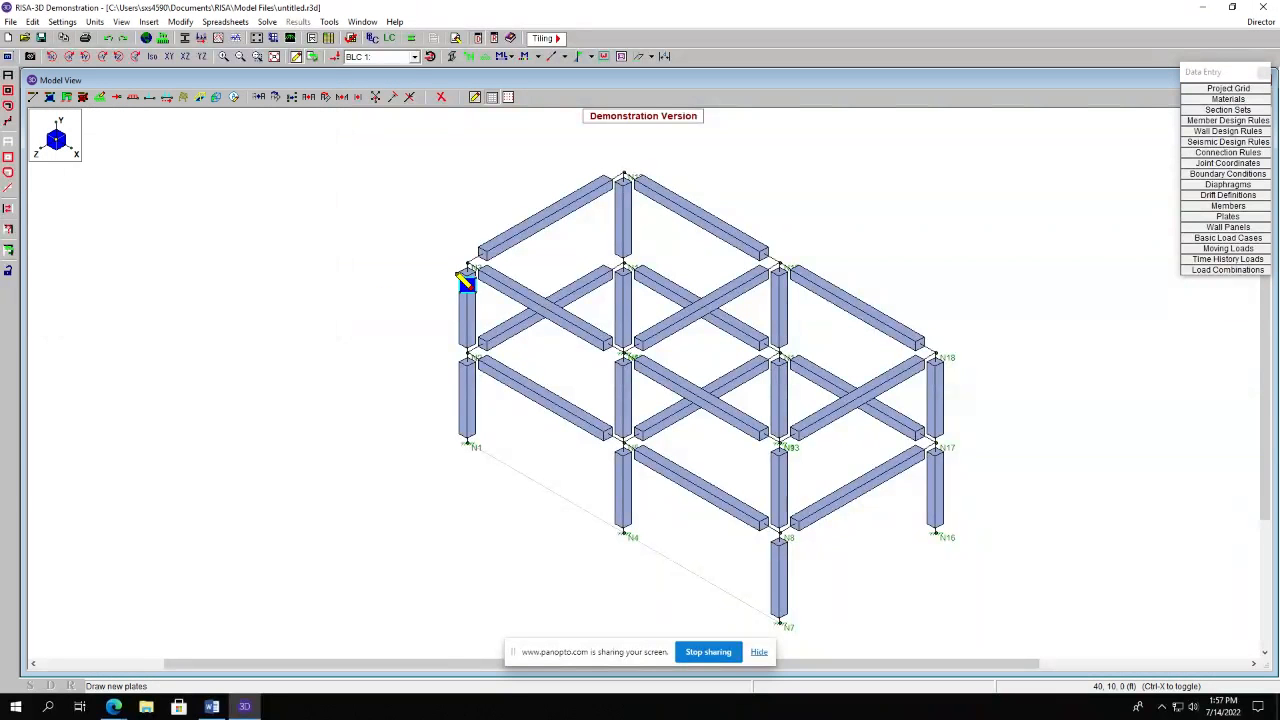
{"action": "left_click", "coordinate": [518, 254]}
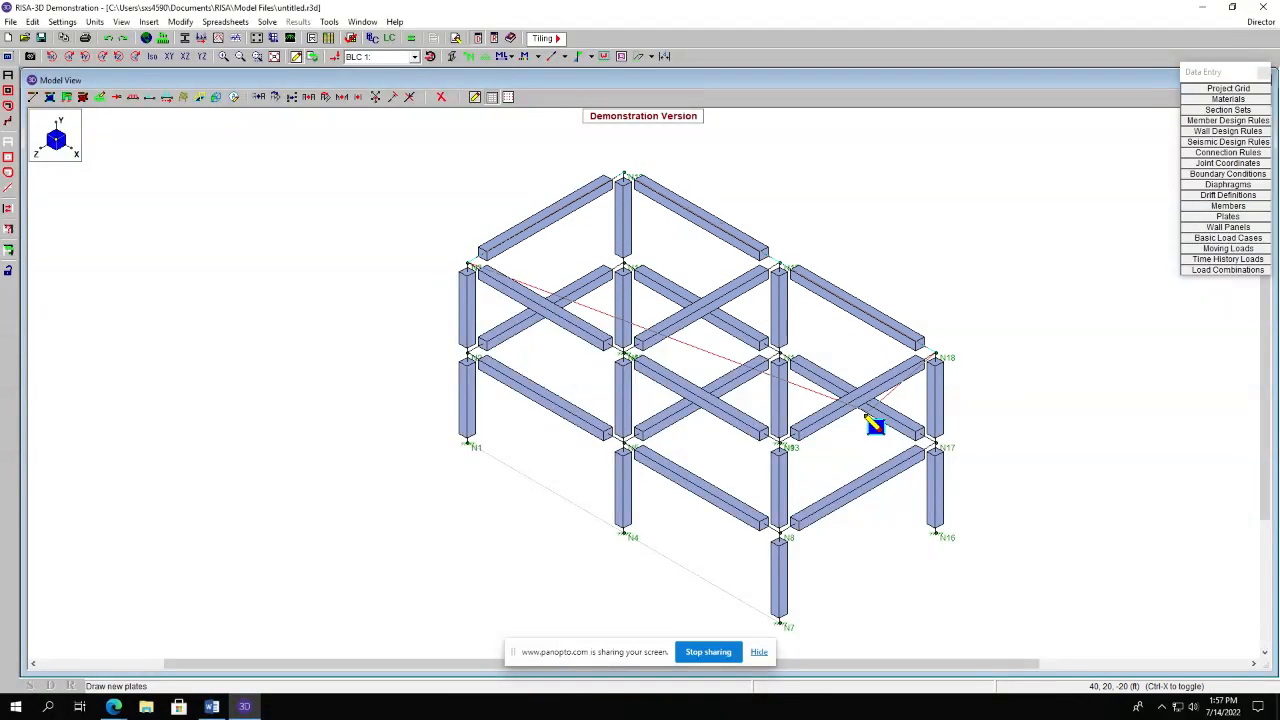
{"action": "left_click", "coordinate": [785, 448]}
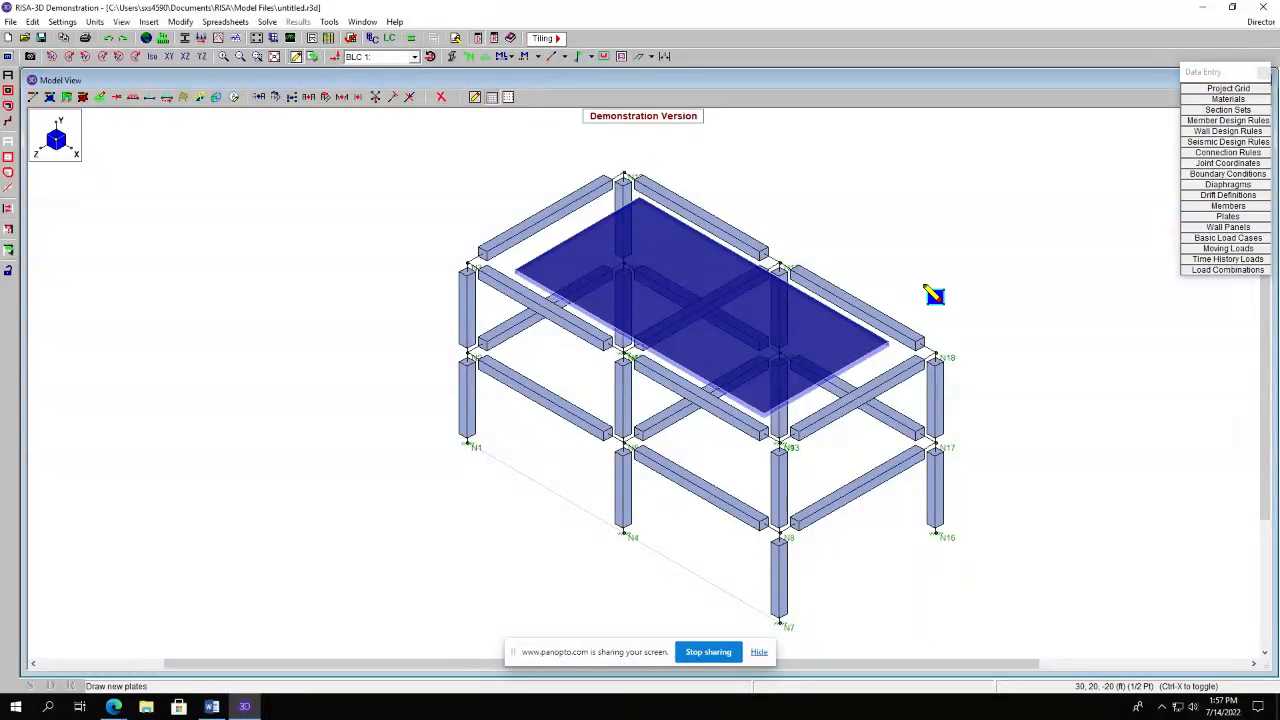
Unselect everything, then select by criteria only items with Y coordinate from 10 to 10 ft.
{"action": "left_click", "coordinate": [10, 153]}
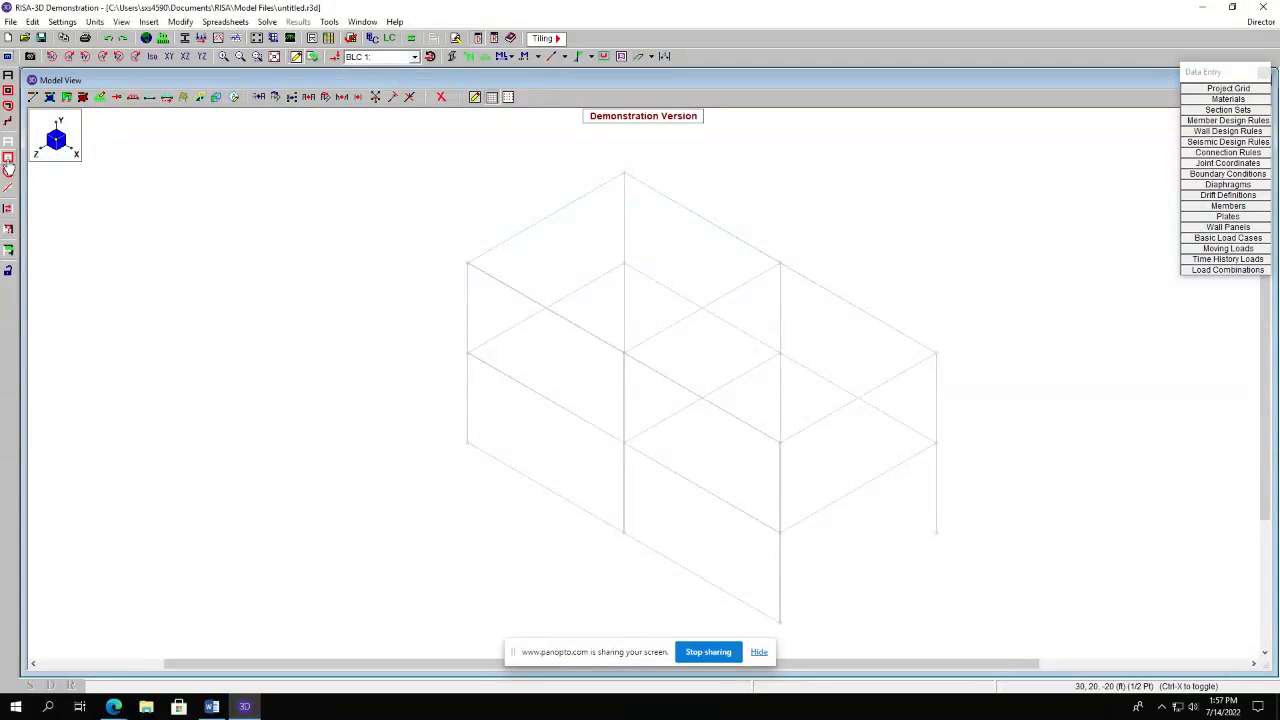
{"action": "left_click", "coordinate": [10, 235]}
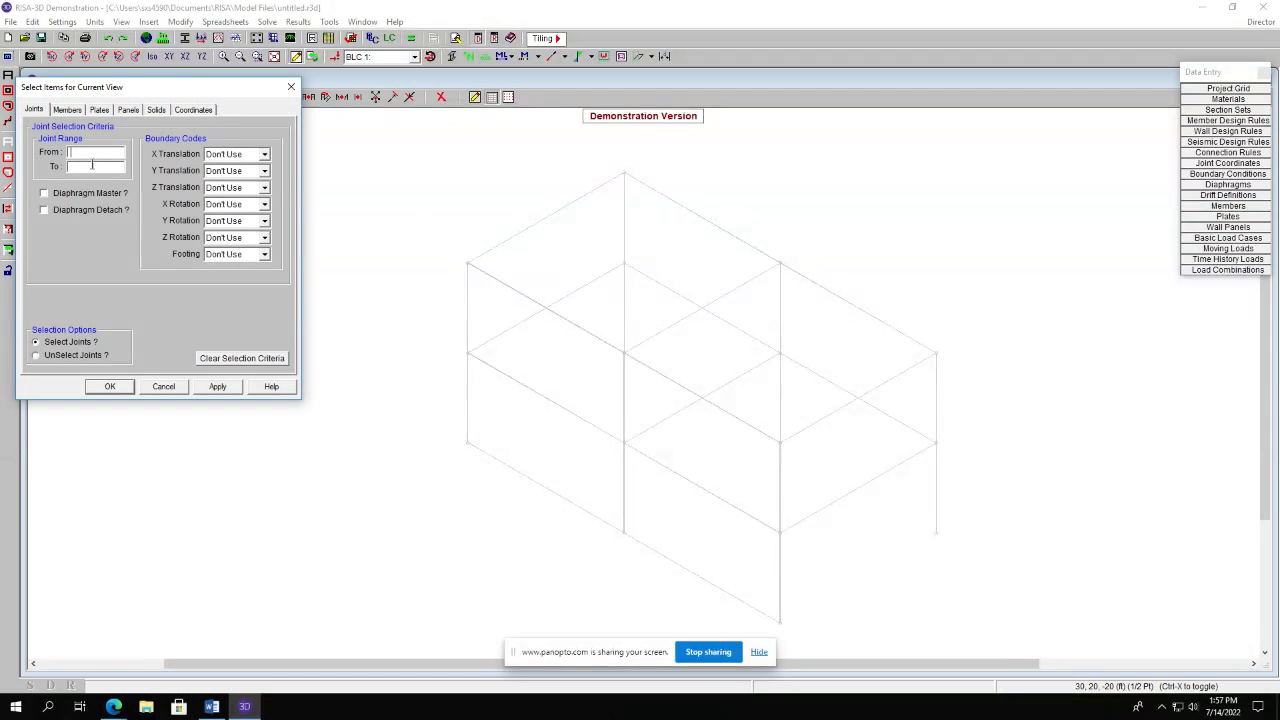
{"action": "left_click", "coordinate": [99, 111]}
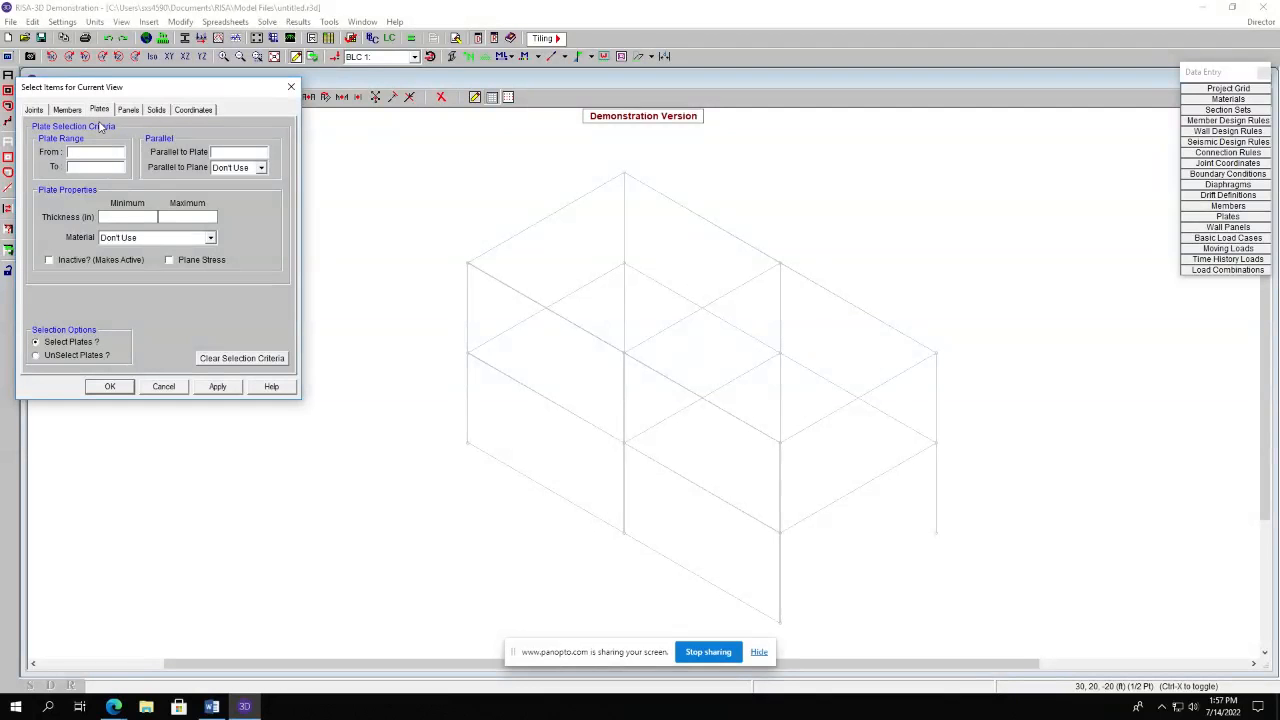
{"action": "left_click", "coordinate": [191, 111]}
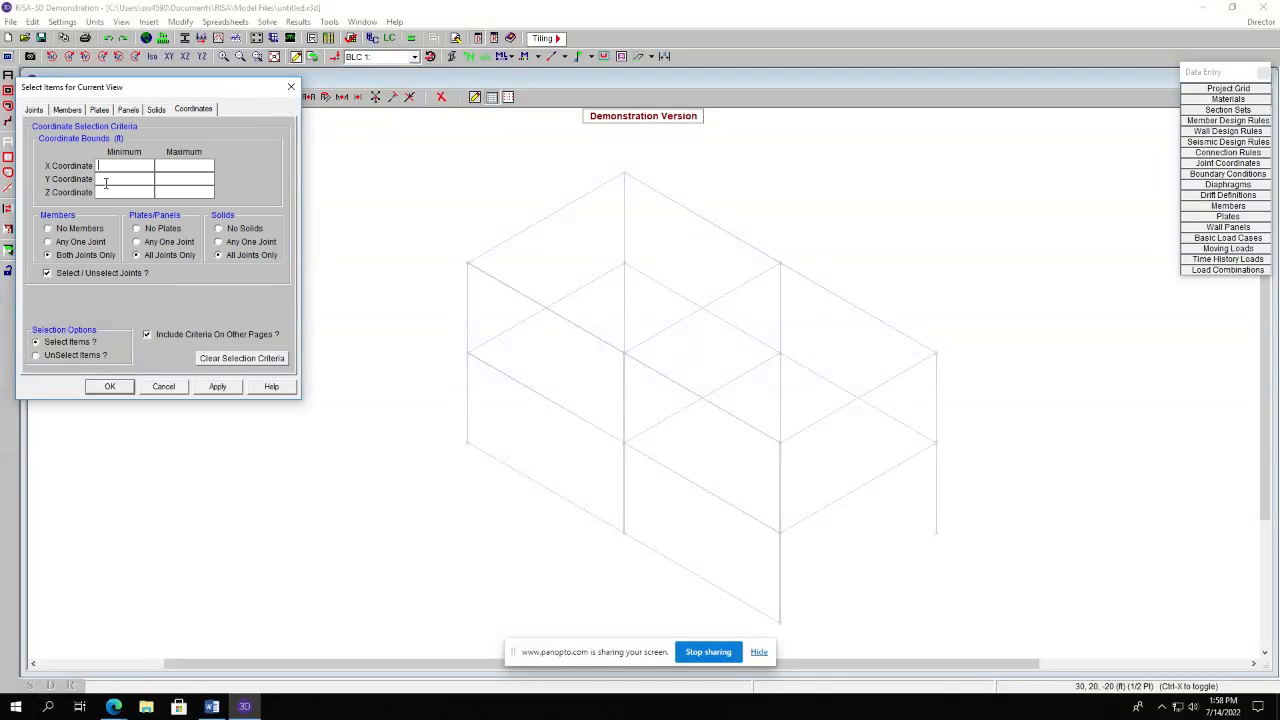
{"action": "type", "text": "10"}
{"action": "left_click", "coordinate": [180, 178]}
{"action": "type", "text": "10"}
{"action": "left_click", "coordinate": [217, 386]}
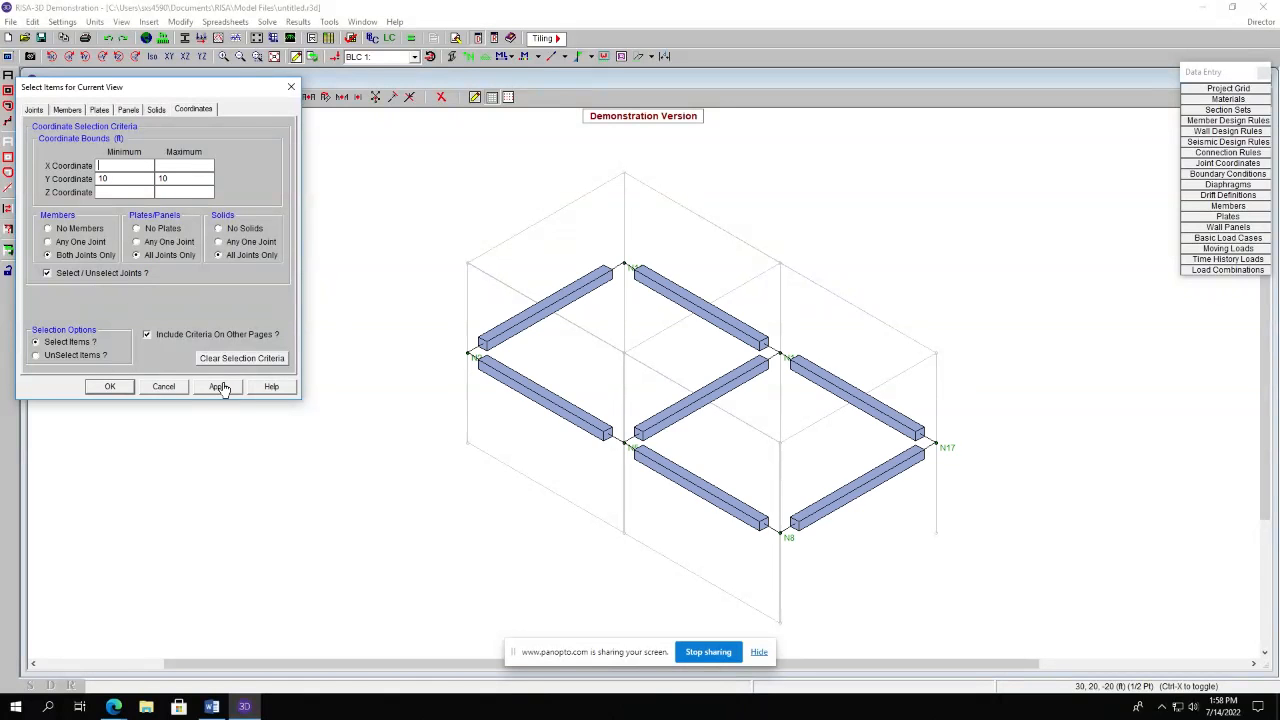
{"action": "left_click", "coordinate": [110, 386]}
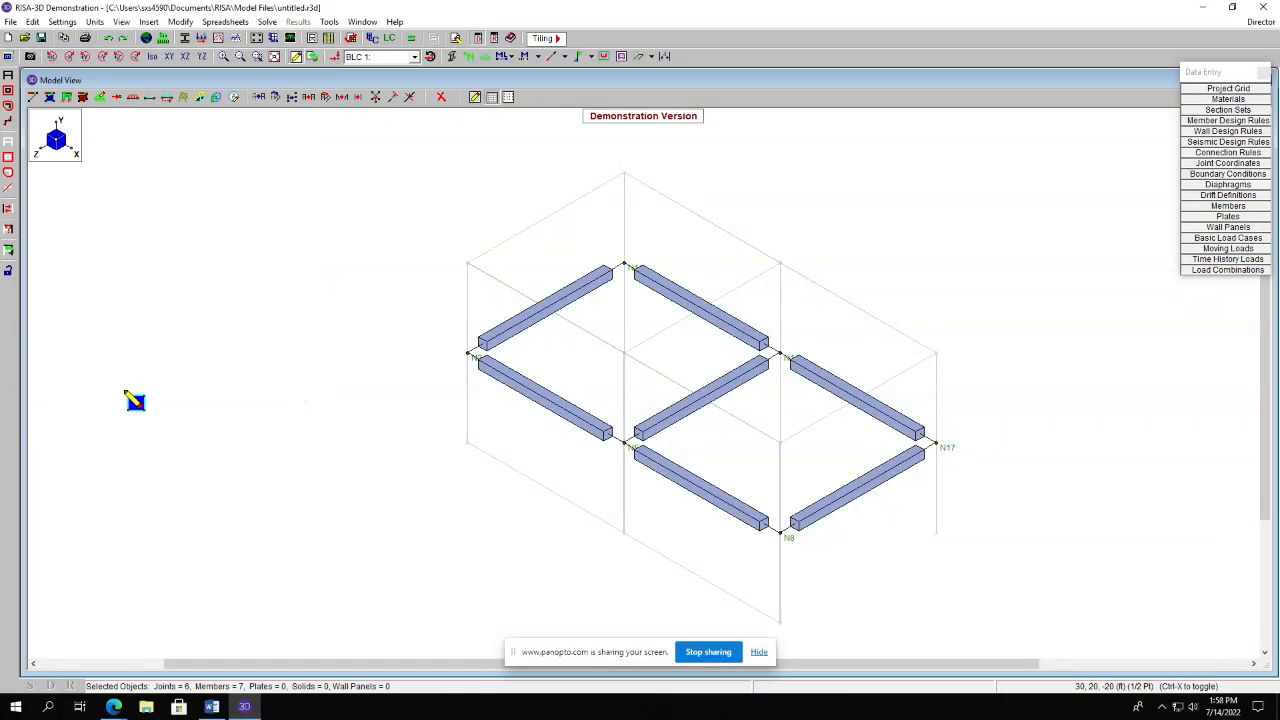
Draw a plate across the mid-level floor between opposite corner joints and reselect the entire model.
{"action": "left_click", "coordinate": [470, 354]}
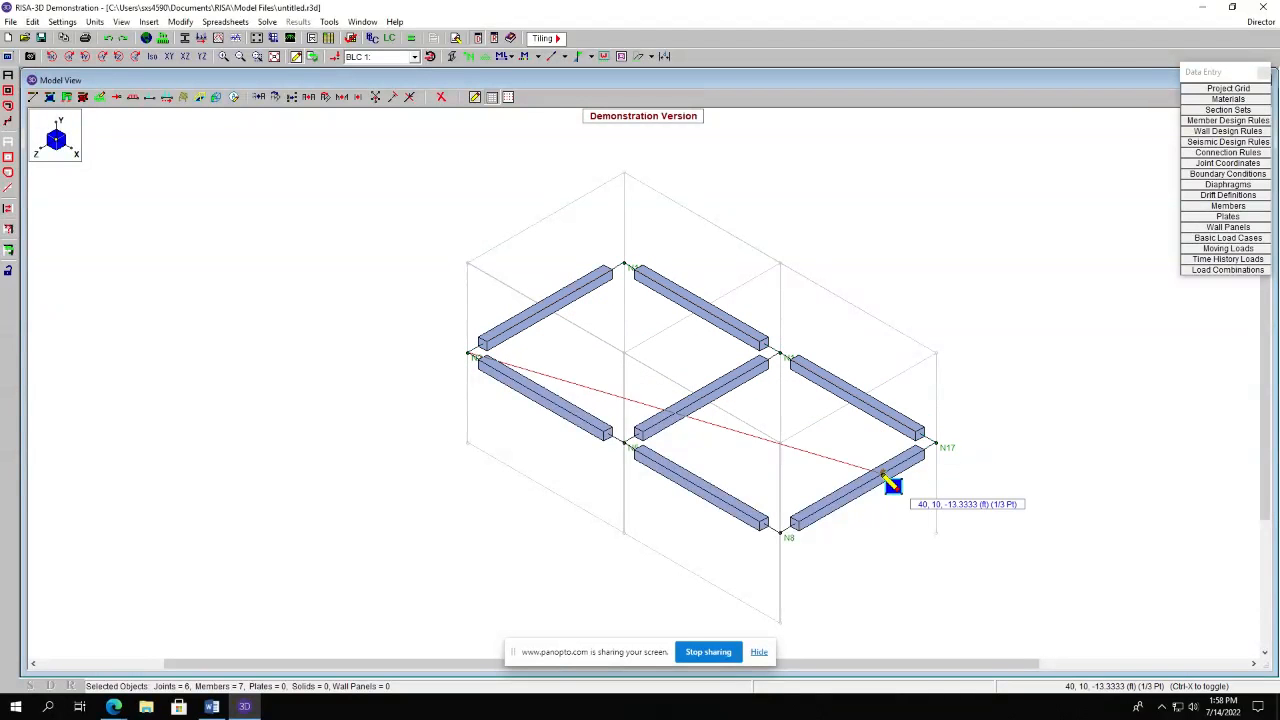
{"action": "left_click", "coordinate": [779, 533]}
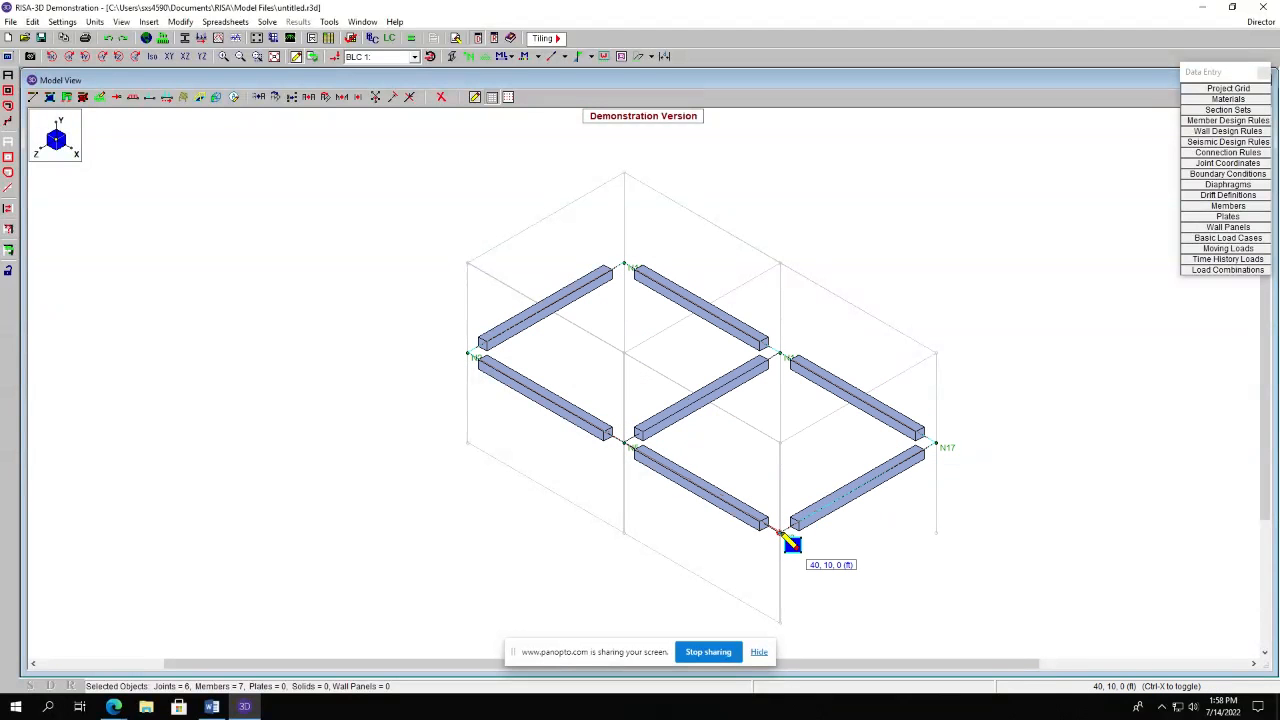
{"action": "left_click", "coordinate": [784, 536]}
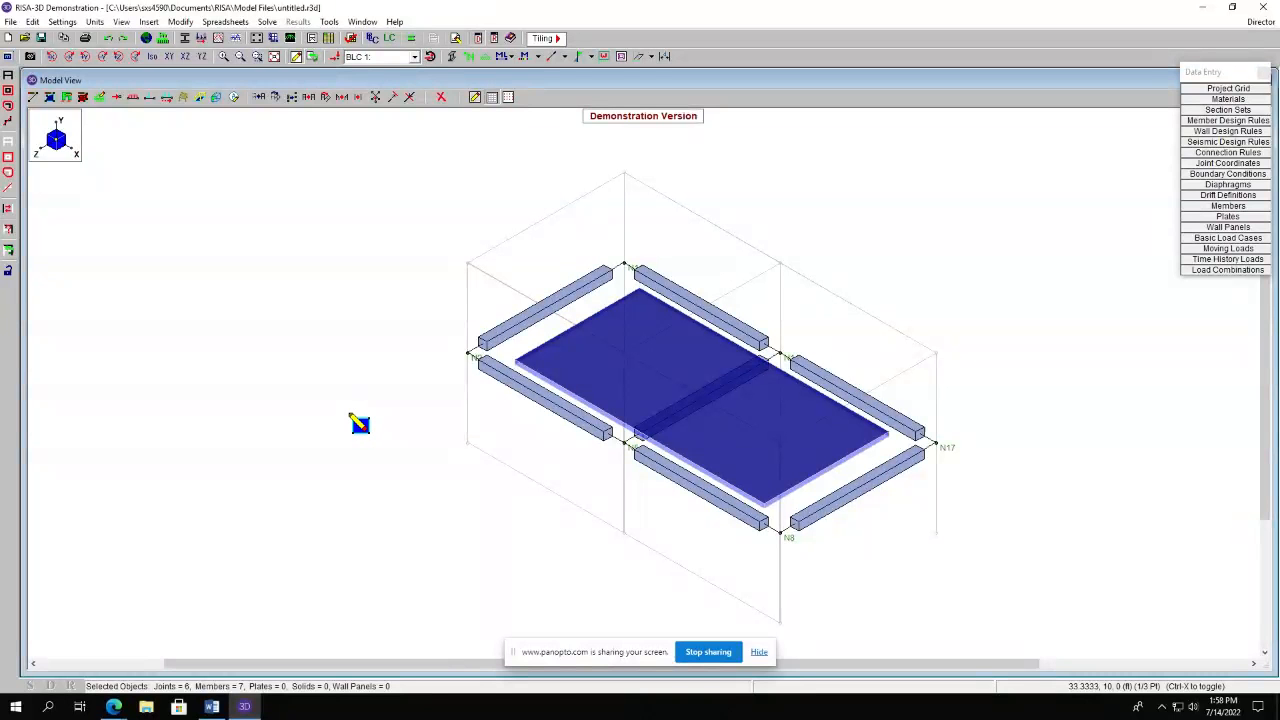
{"action": "left_click", "coordinate": [9, 77]}
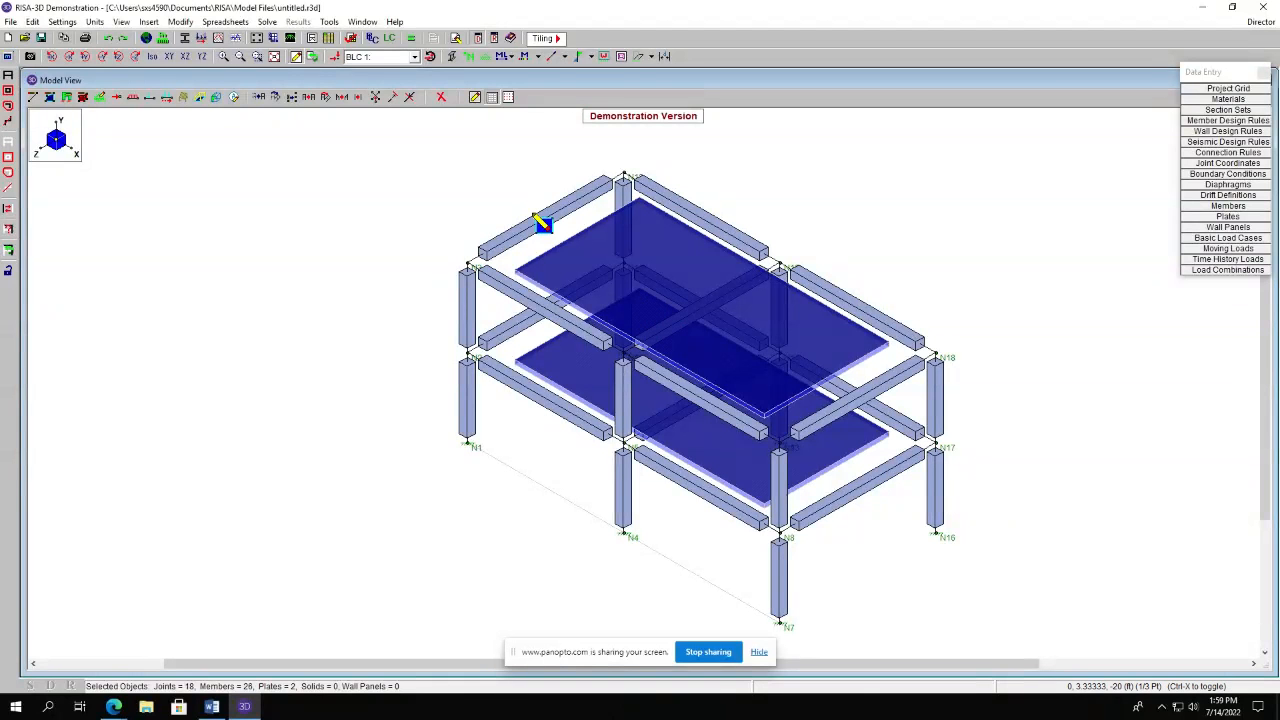
Open the Basic Load Cases spreadsheet and enter Dead Load, Live Load and Wind Load as descriptions.
{"action": "left_click", "coordinate": [239, 23]}
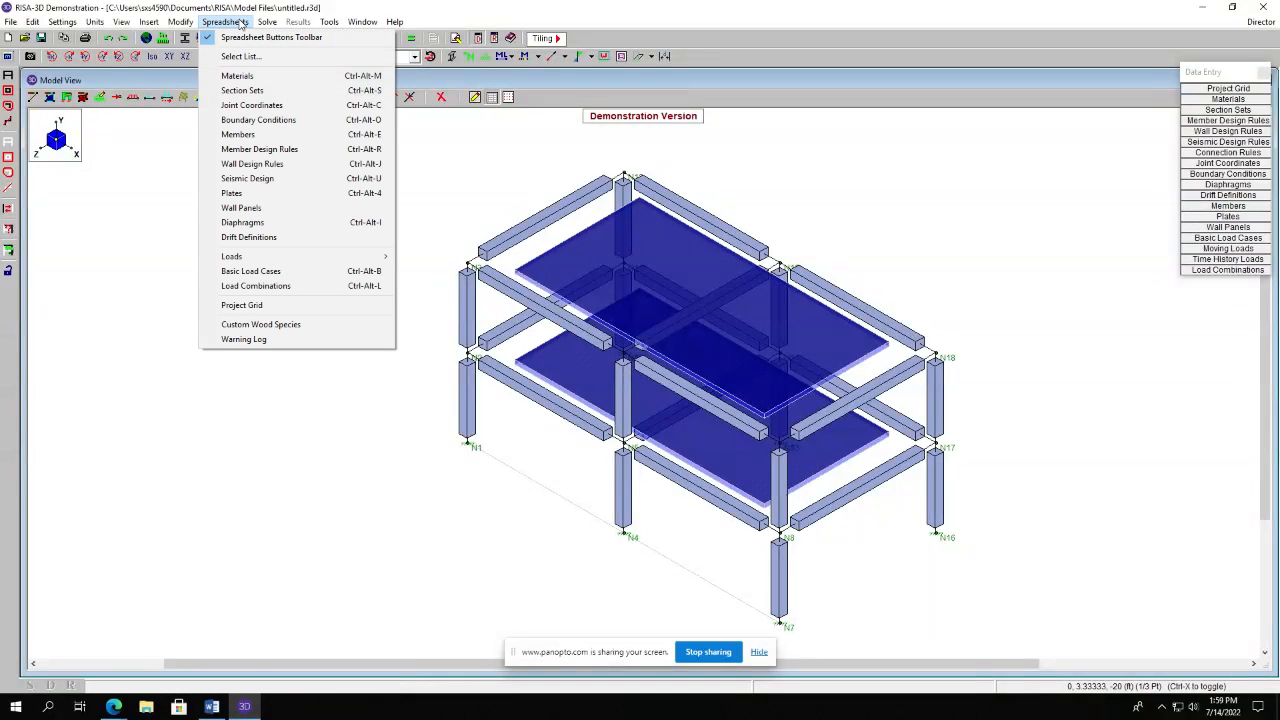
{"action": "left_click", "coordinate": [258, 271]}
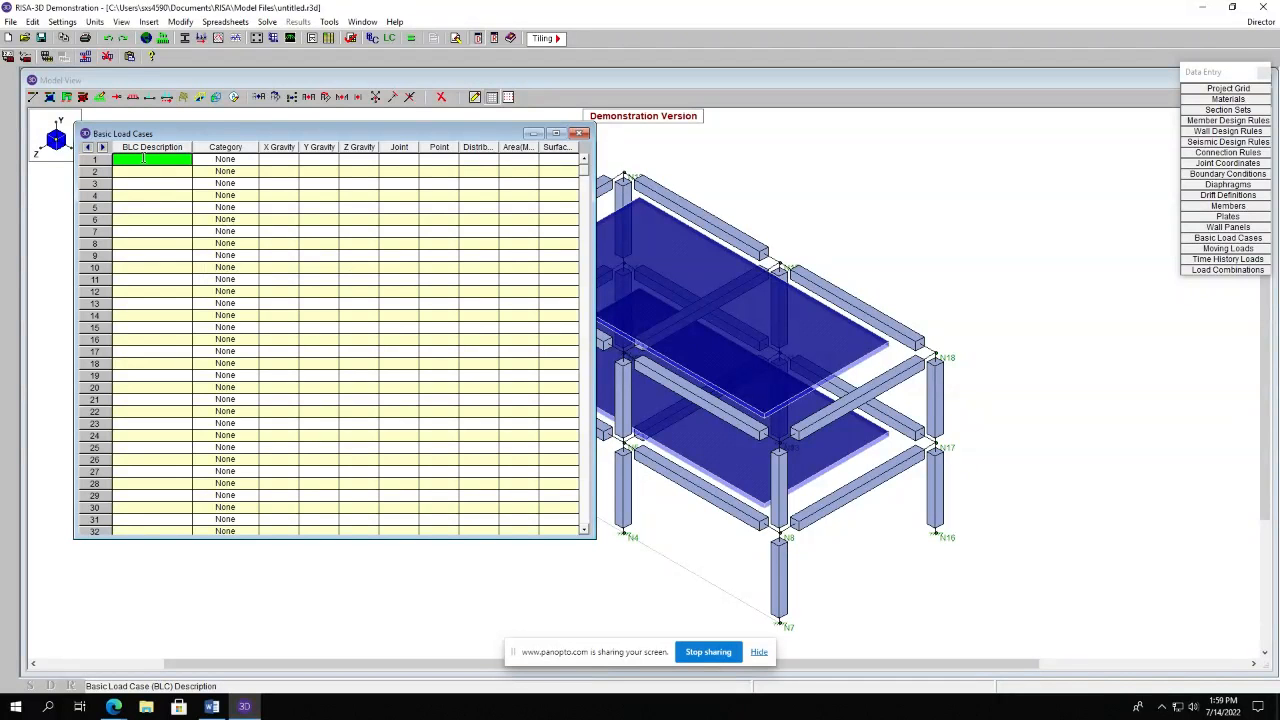
{"action": "type", "text": "ad Load"}
{"action": "left_click", "coordinate": [128, 174]}
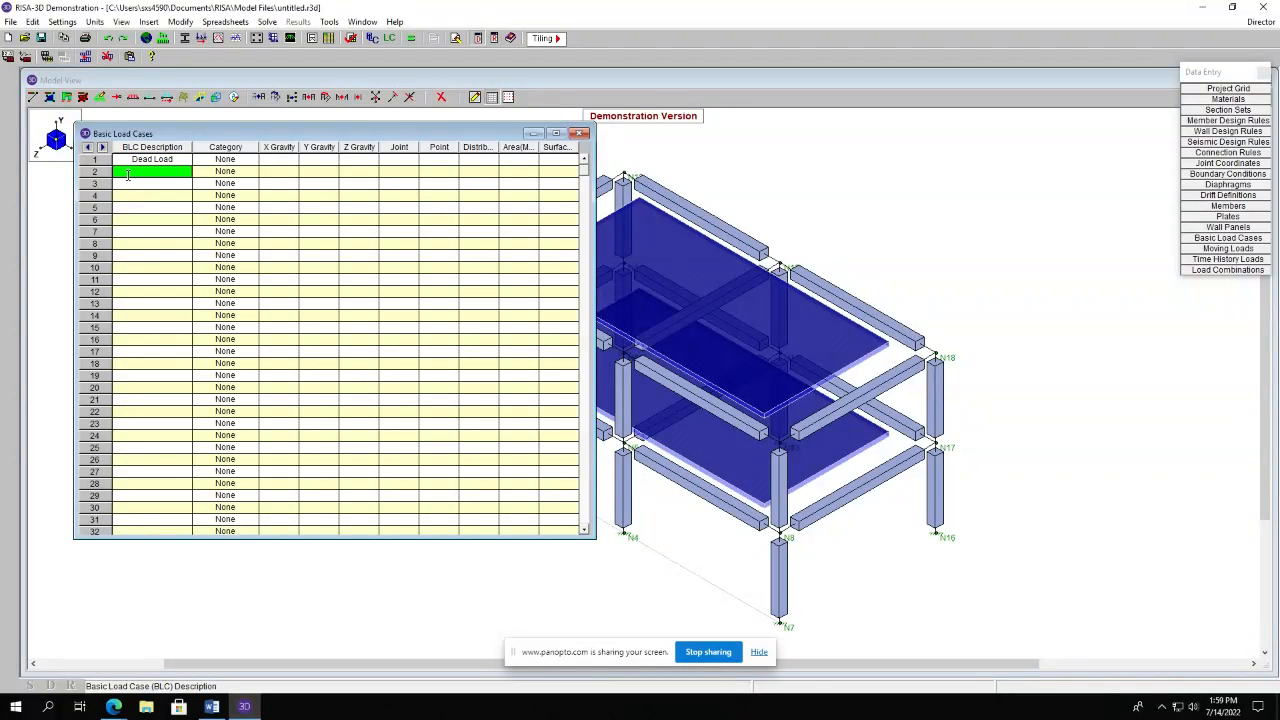
{"action": "type", "text": "Live Load"}
{"action": "left_click", "coordinate": [141, 185]}
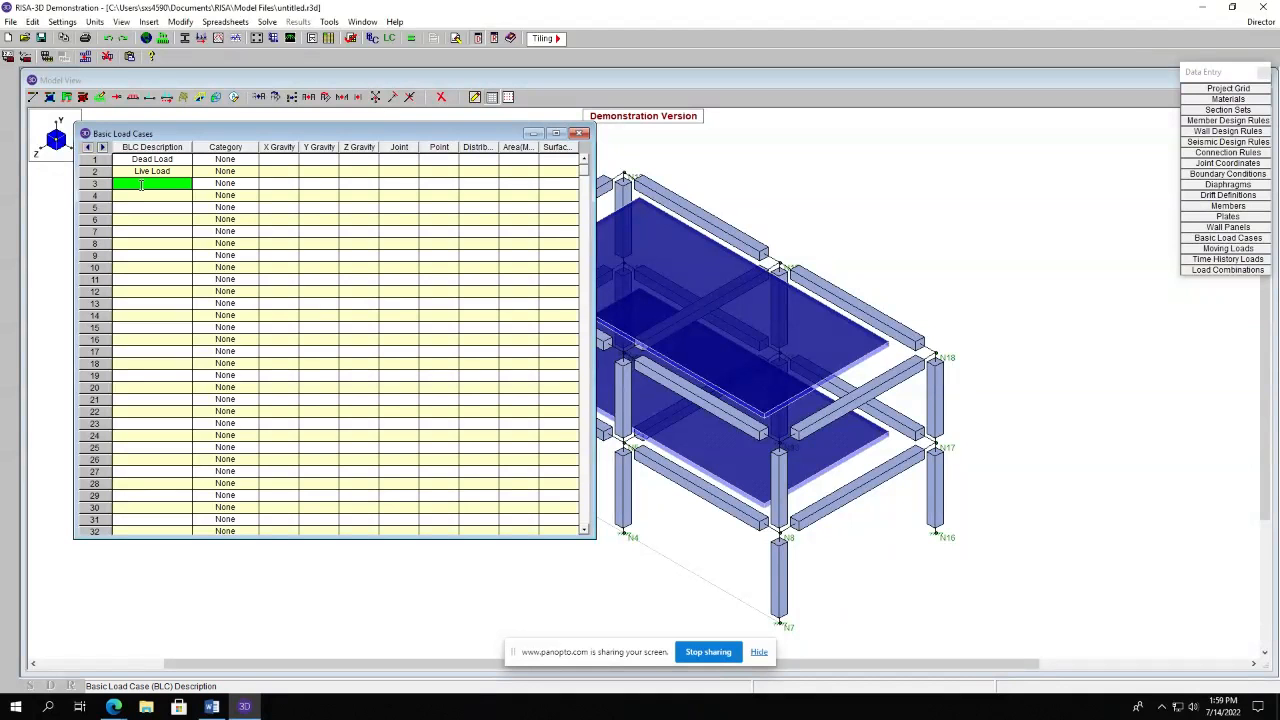
{"action": "type", "text": "Wind Load"}
Assign load categories DL, LL and WLX to the Dead, Live and Wind load cases, then close the spreadsheet.
{"action": "left_click", "coordinate": [243, 164]}
{"action": "left_click", "coordinate": [250, 163]}
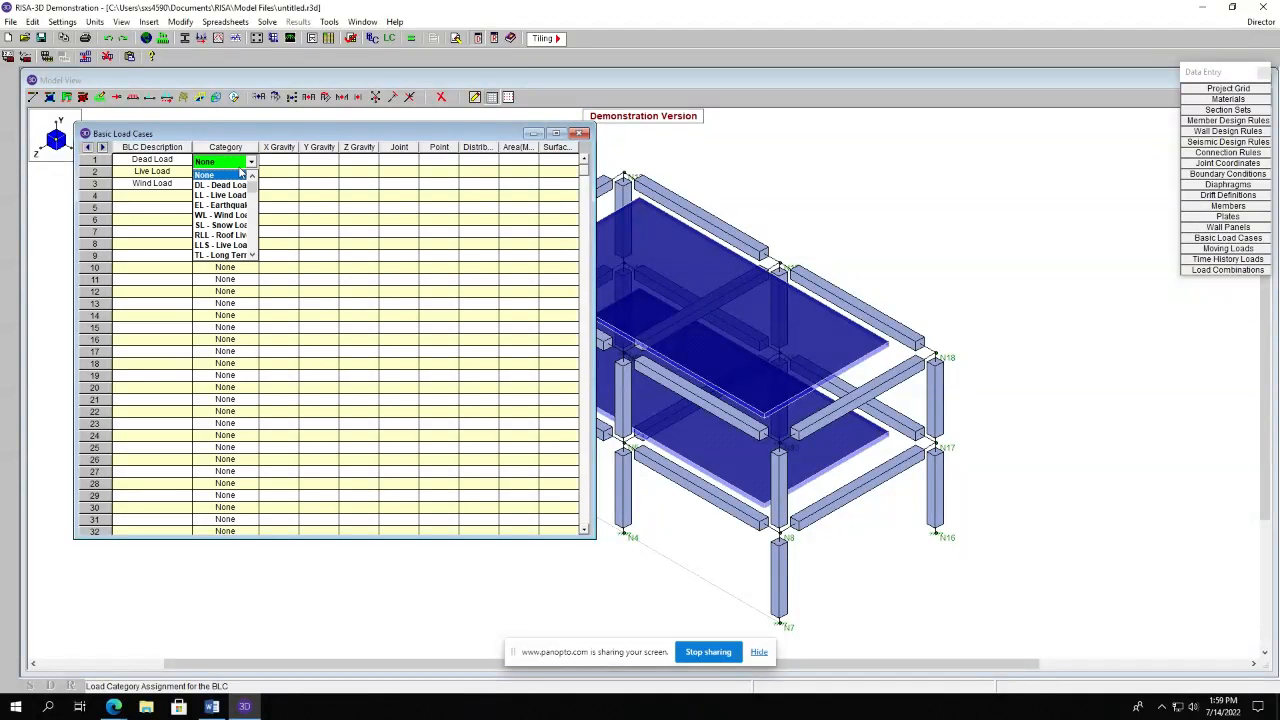
{"action": "left_click", "coordinate": [240, 175]}
{"action": "left_click", "coordinate": [240, 173]}
{"action": "left_click", "coordinate": [251, 174]}
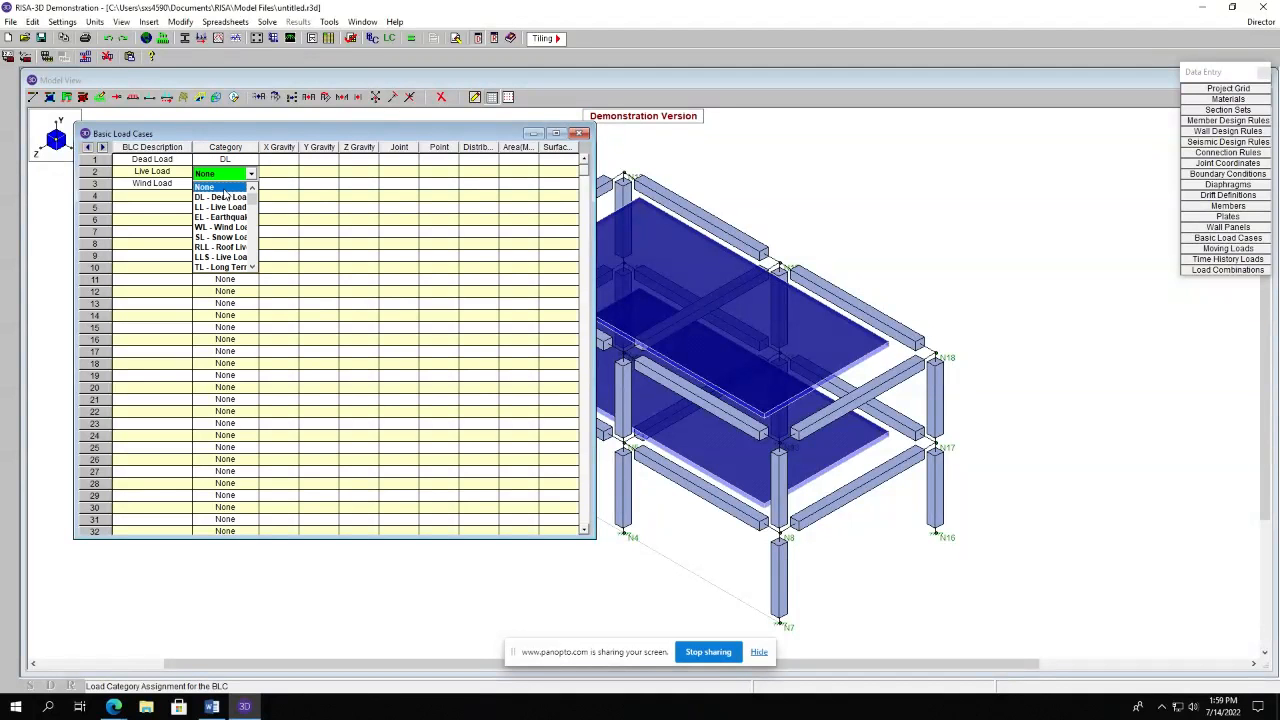
{"action": "left_click", "coordinate": [213, 194]}
{"action": "left_click", "coordinate": [215, 184]}
{"action": "left_click", "coordinate": [251, 185]}
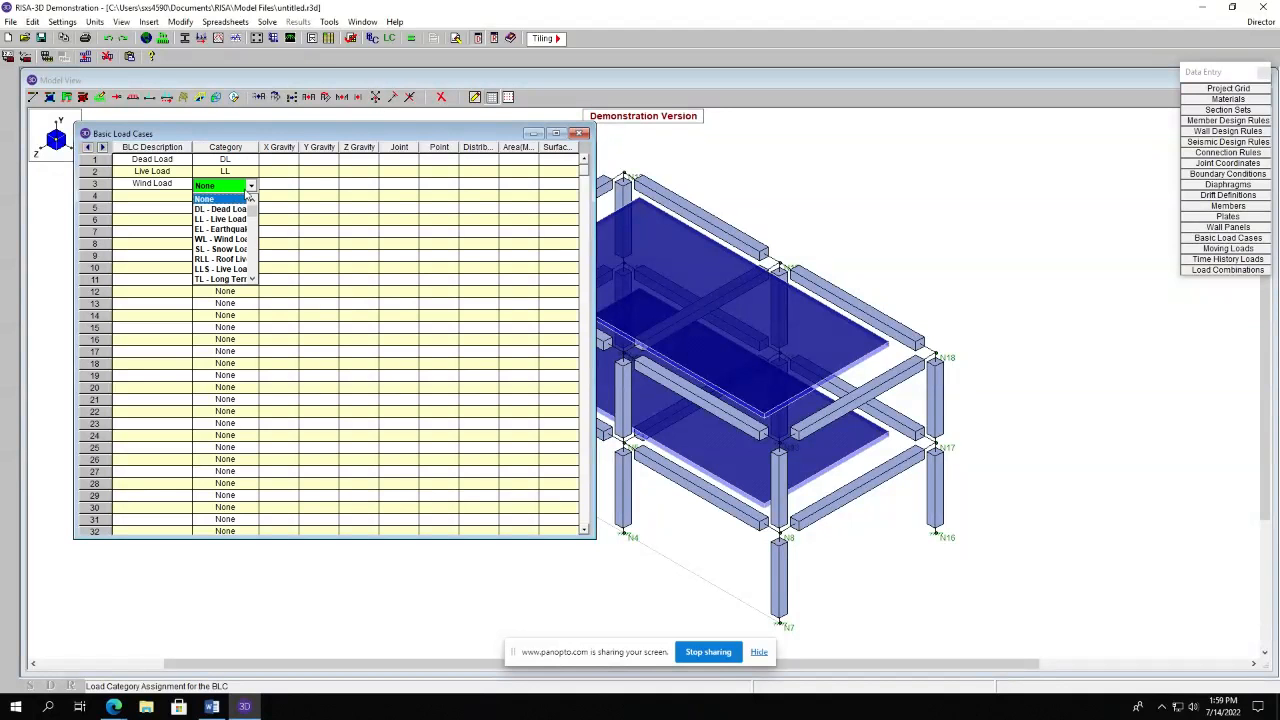
{"action": "scroll", "coordinate": [220, 250], "scroll_direction": "down", "scroll_amount": 5}
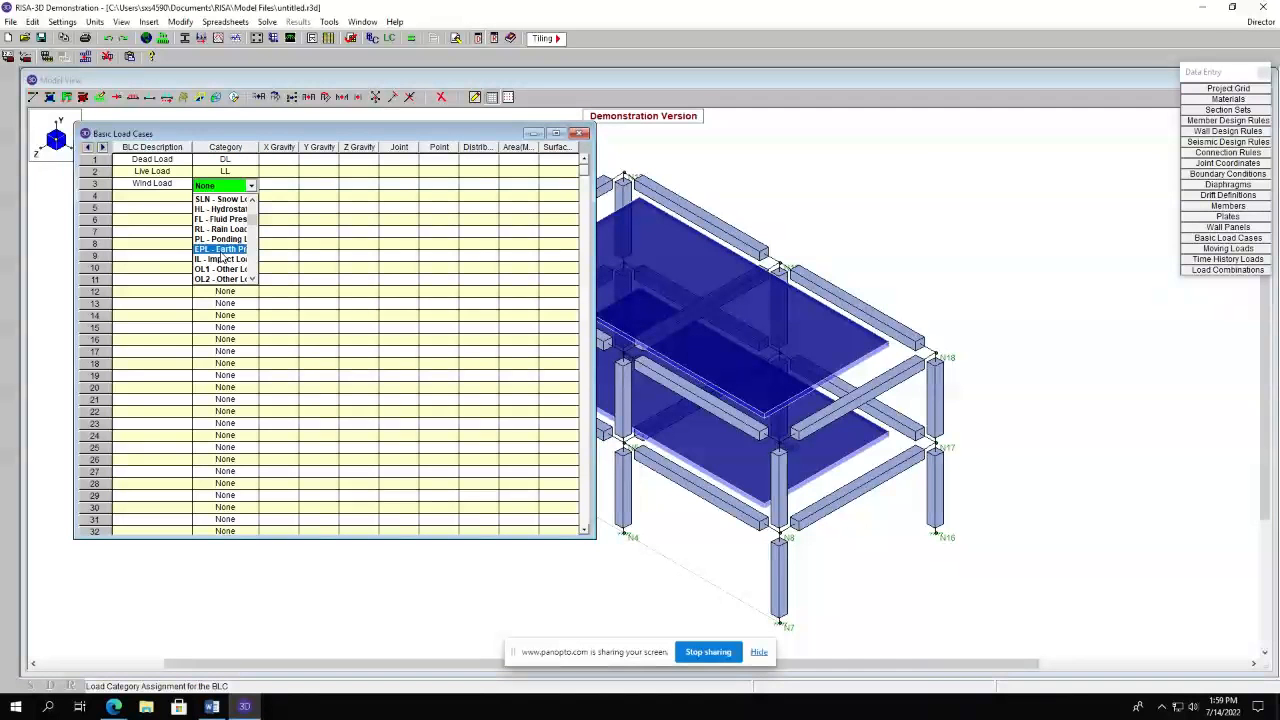
{"action": "scroll", "coordinate": [224, 258], "scroll_direction": "down", "scroll_amount": 5}
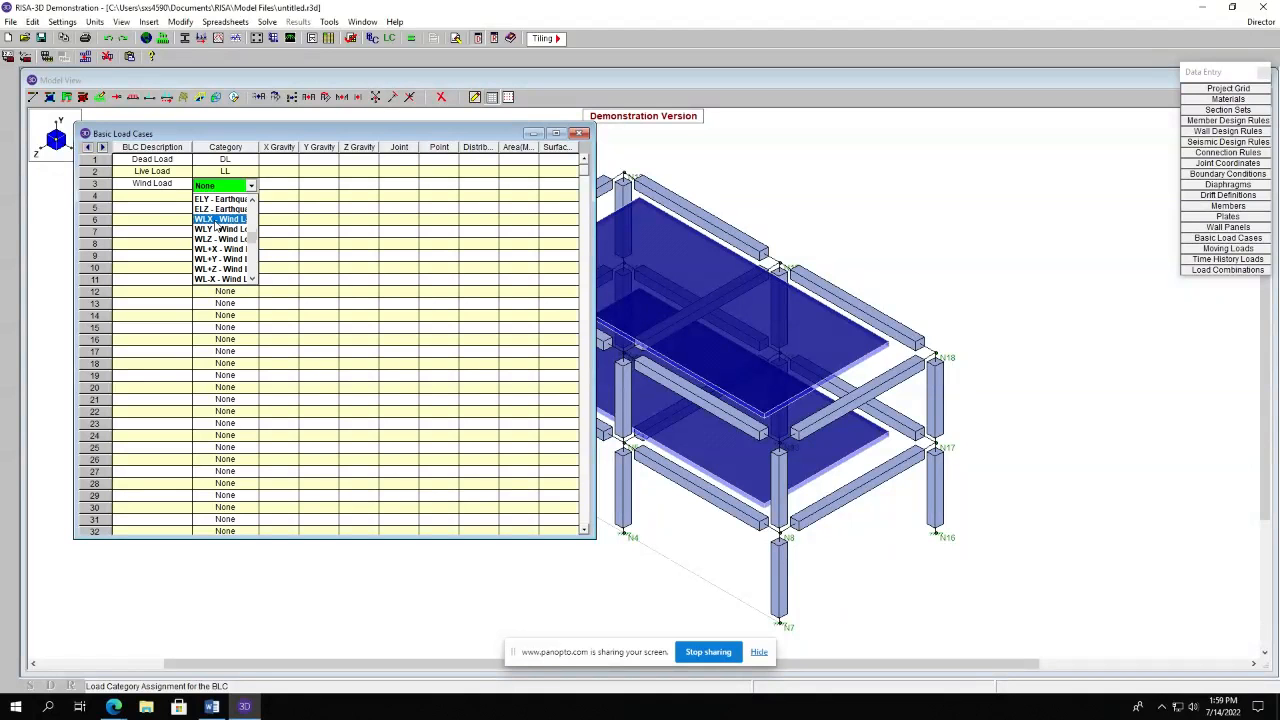
{"action": "left_click", "coordinate": [214, 219]}
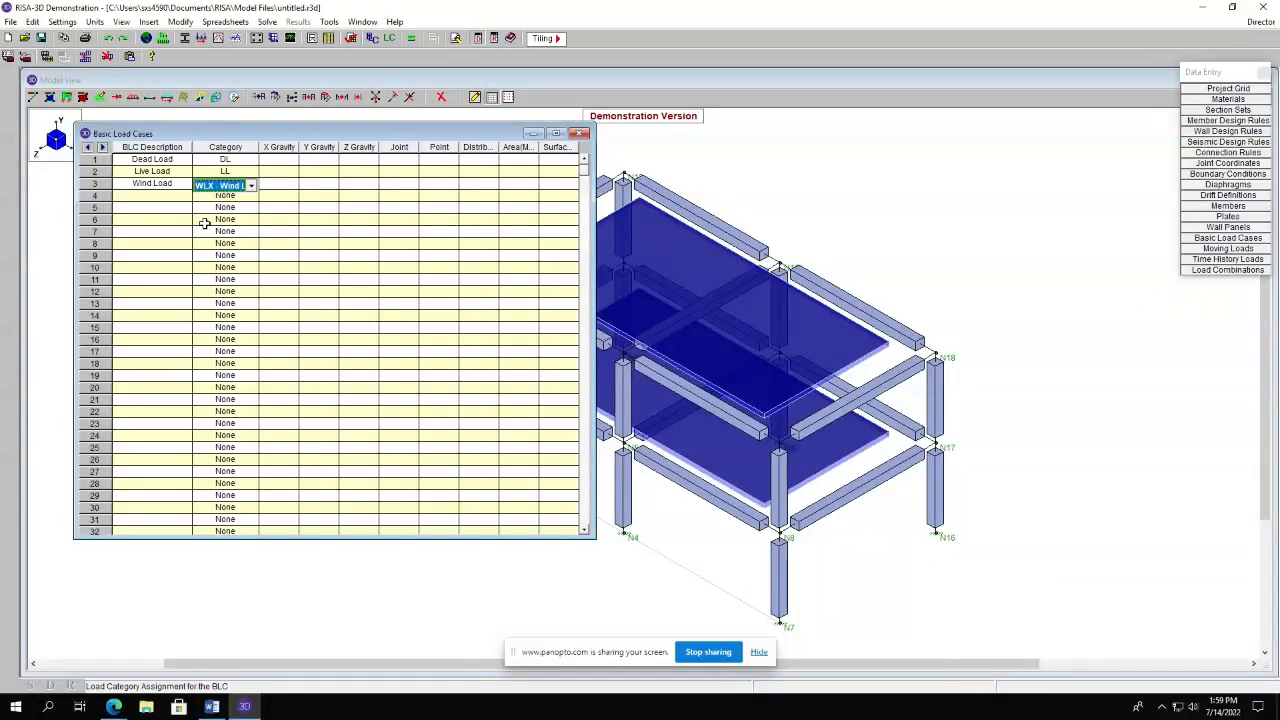
{"action": "left_click", "coordinate": [580, 133]}
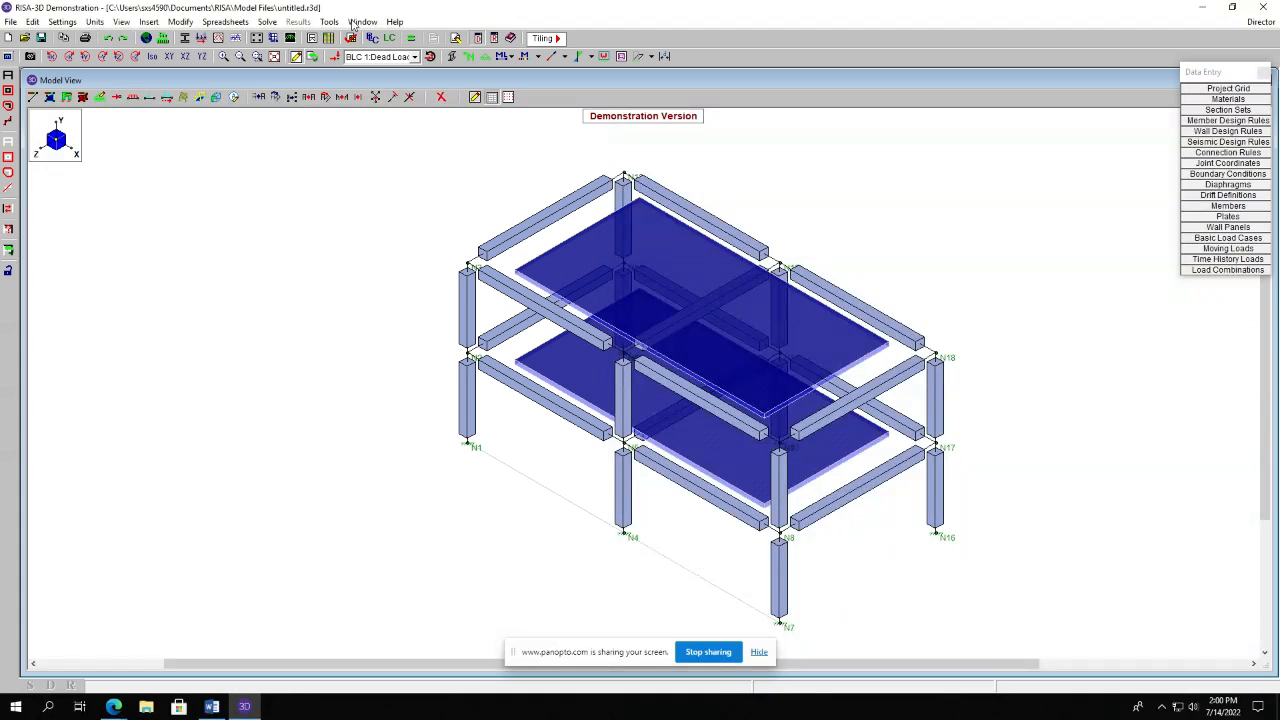
Apply a -0.06 ksf surface load in the Y direction for the Live Load case to the top floor plate.
{"action": "left_click", "coordinate": [156, 23]}
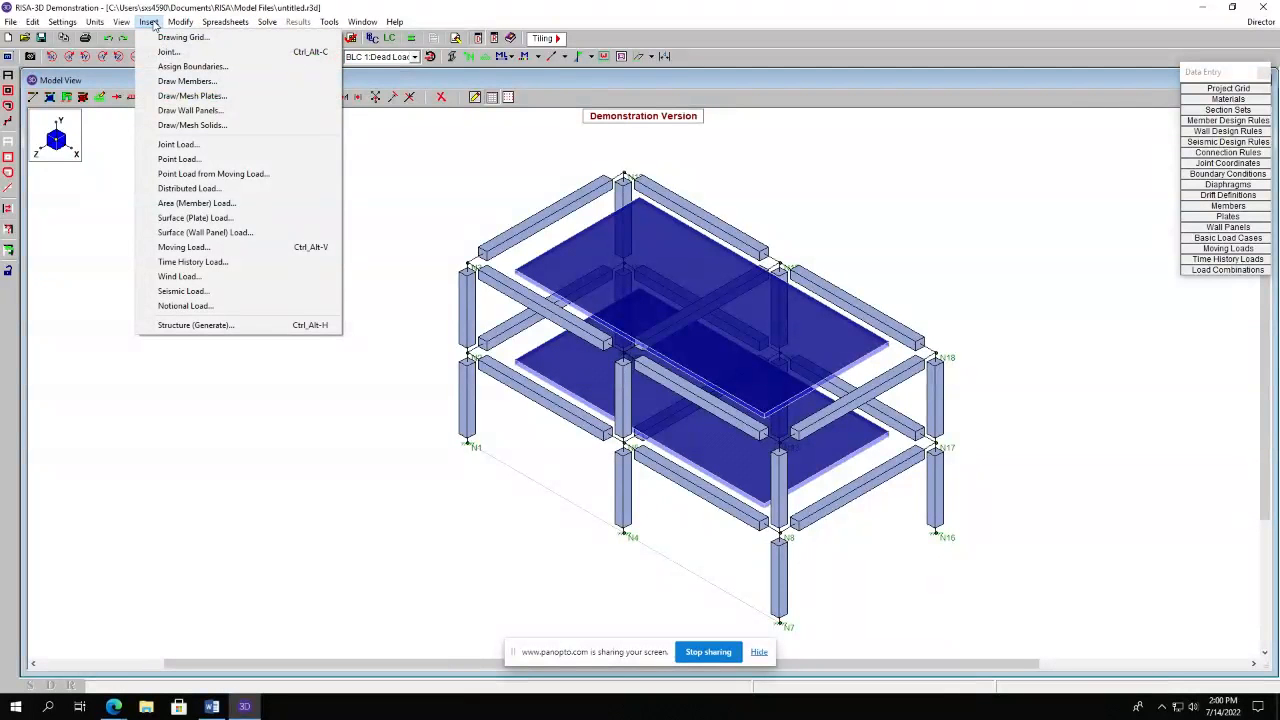
{"action": "left_click", "coordinate": [200, 218]}
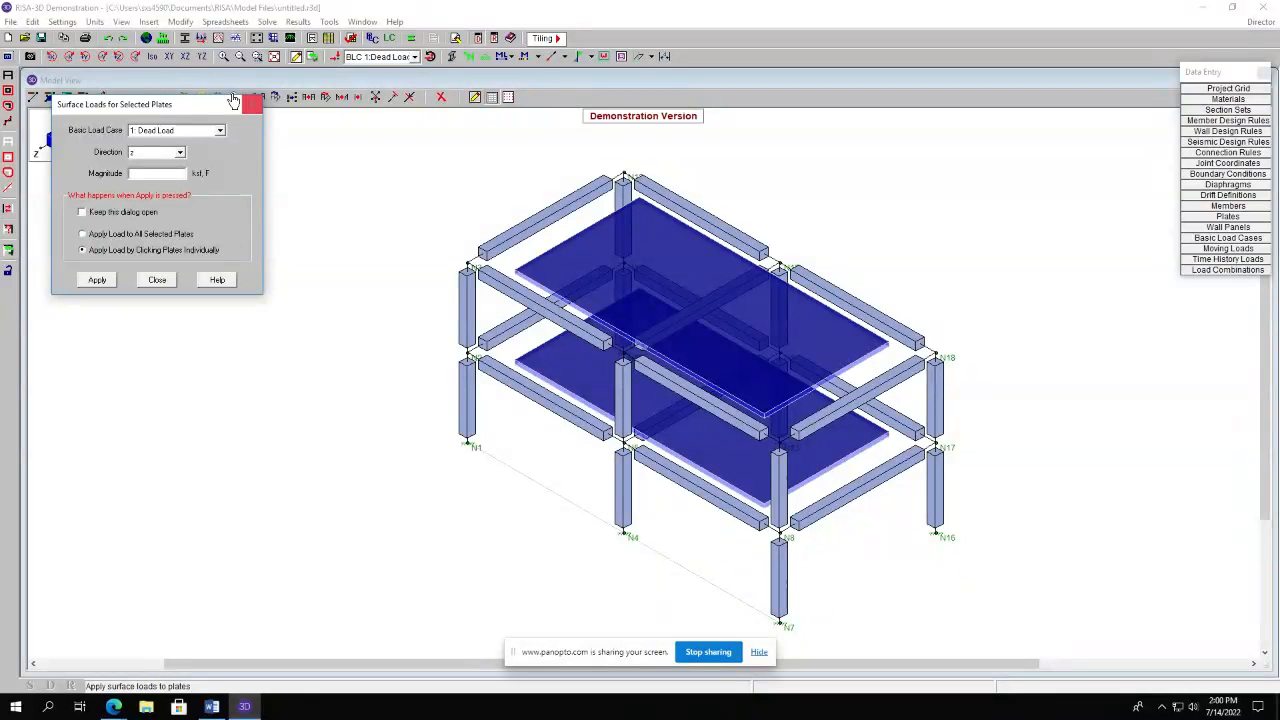
{"action": "left_click", "coordinate": [199, 134]}
{"action": "left_click", "coordinate": [183, 151]}
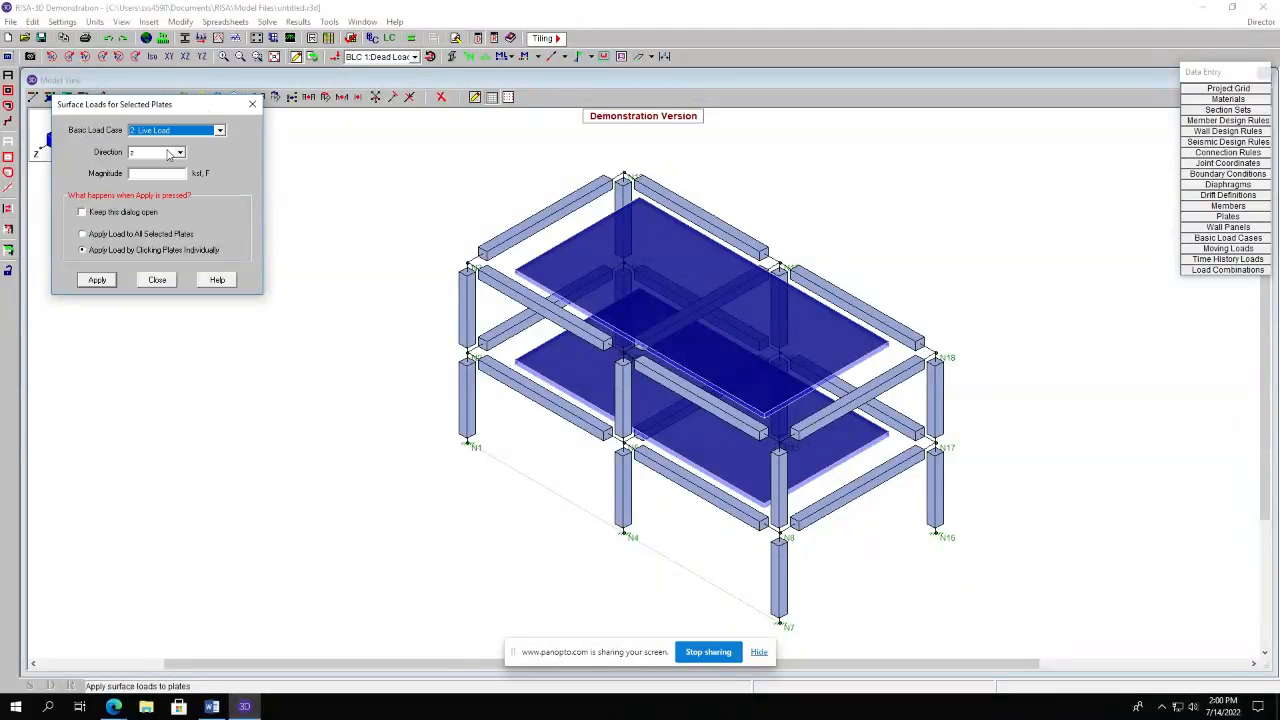
{"action": "left_click", "coordinate": [173, 153]}
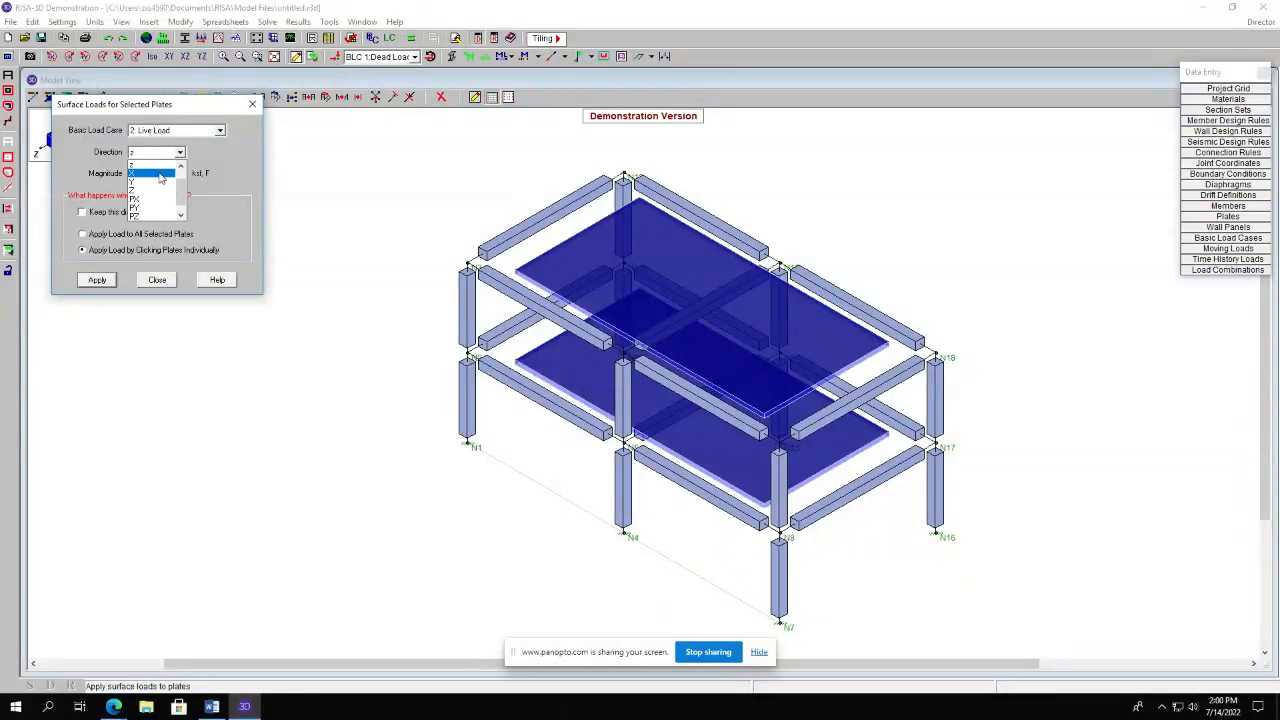
{"action": "left_click", "coordinate": [158, 181]}
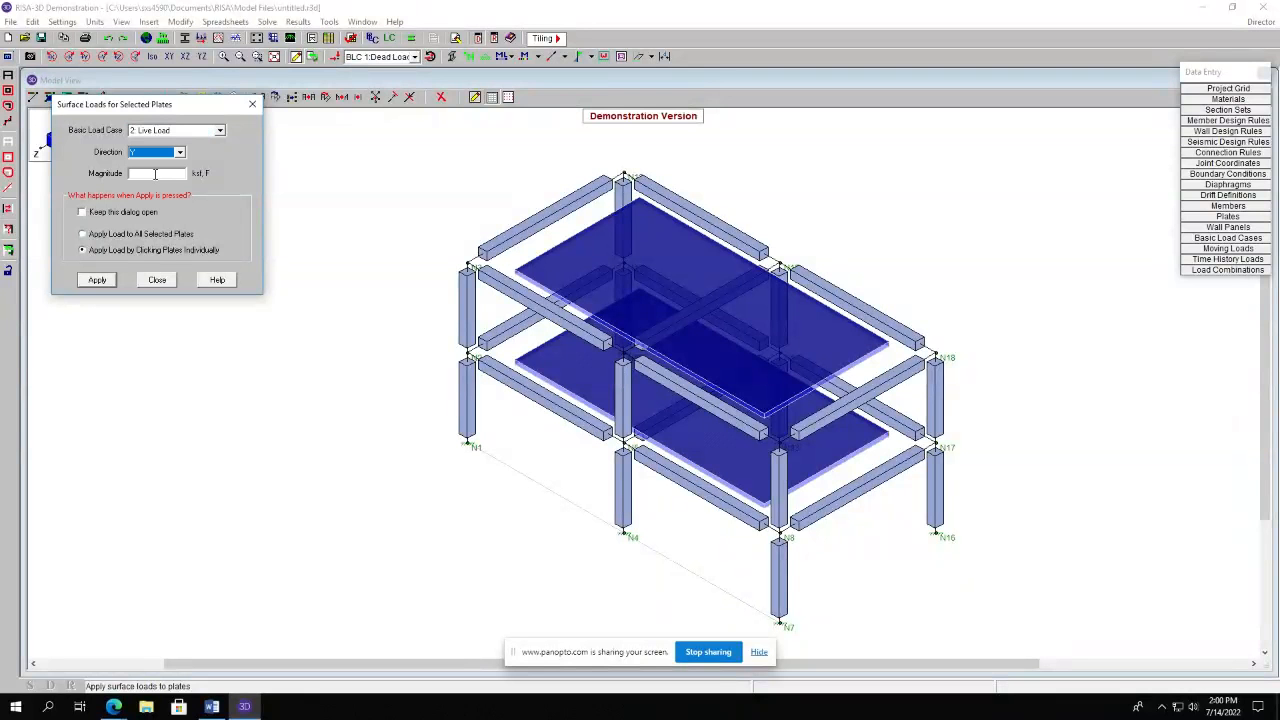
{"action": "left_click", "coordinate": [155, 174]}
{"action": "type", "text": "ksf"}
{"action": "left_click", "coordinate": [94, 280]}
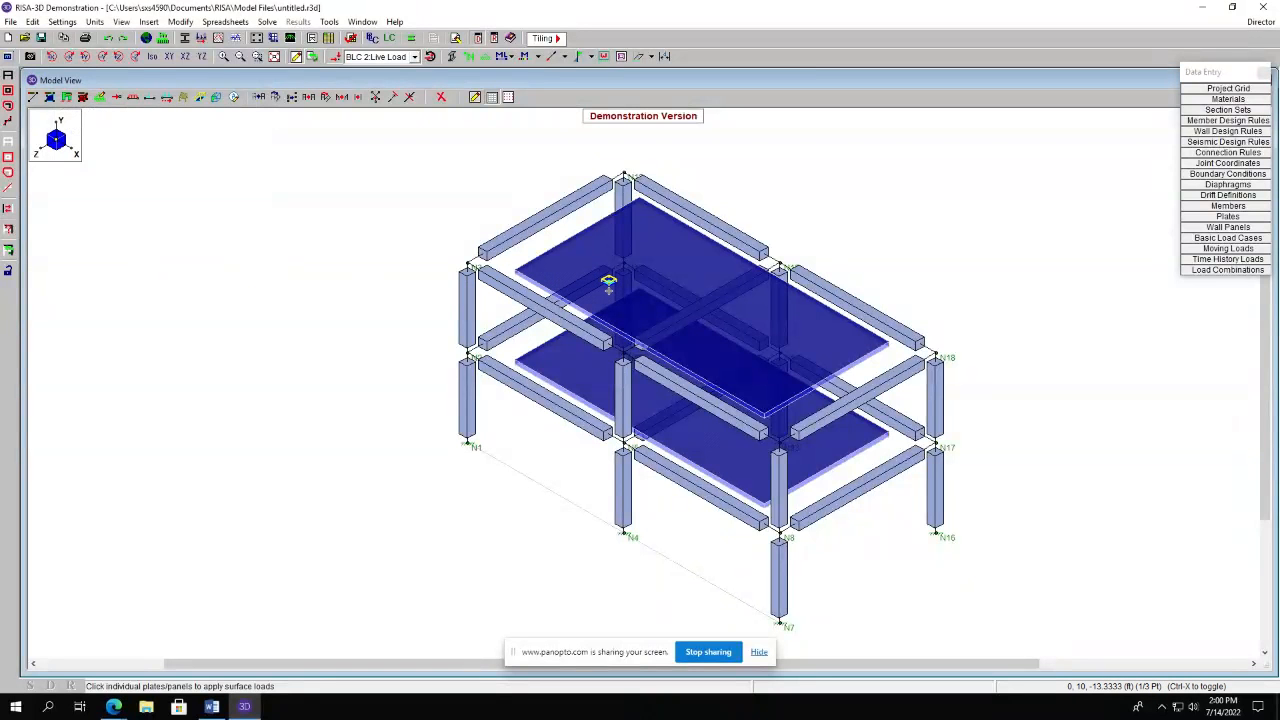
{"action": "left_click", "coordinate": [663, 283]}
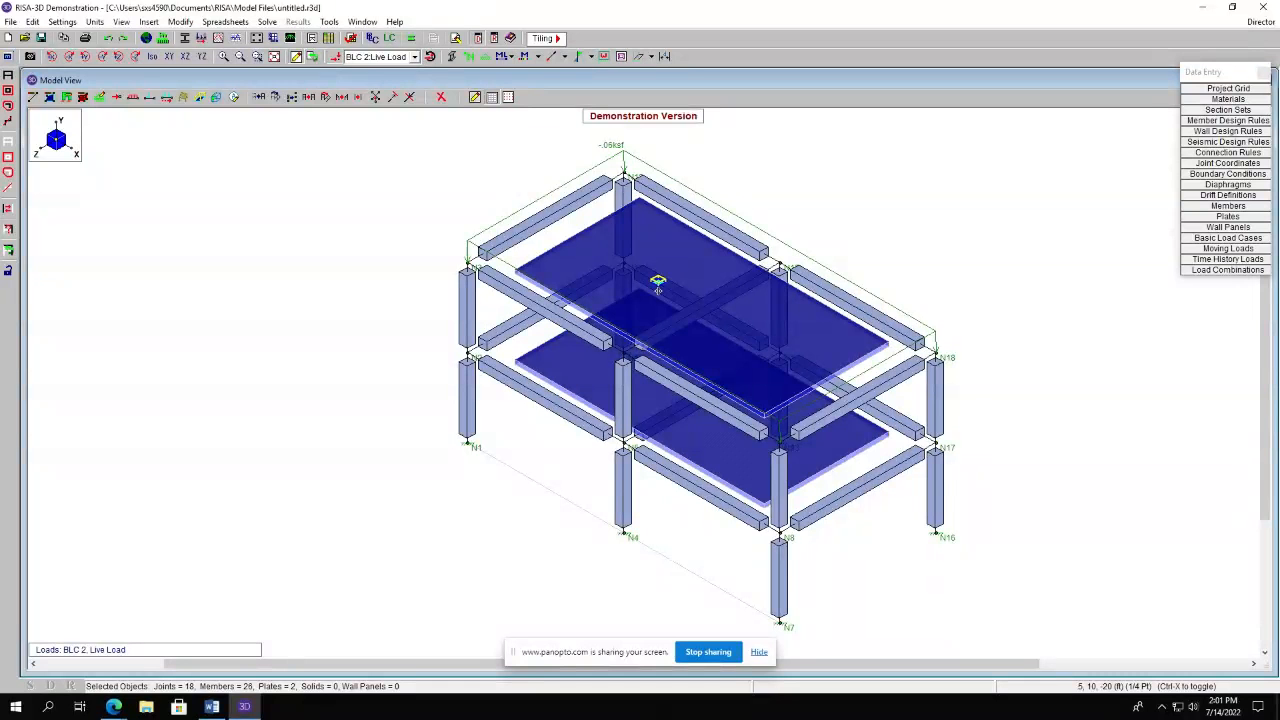
Submesh the top floor plate into 4 by 4 pieces with the Quad Submesh tool.
{"action": "left_click", "coordinate": [52, 100]}
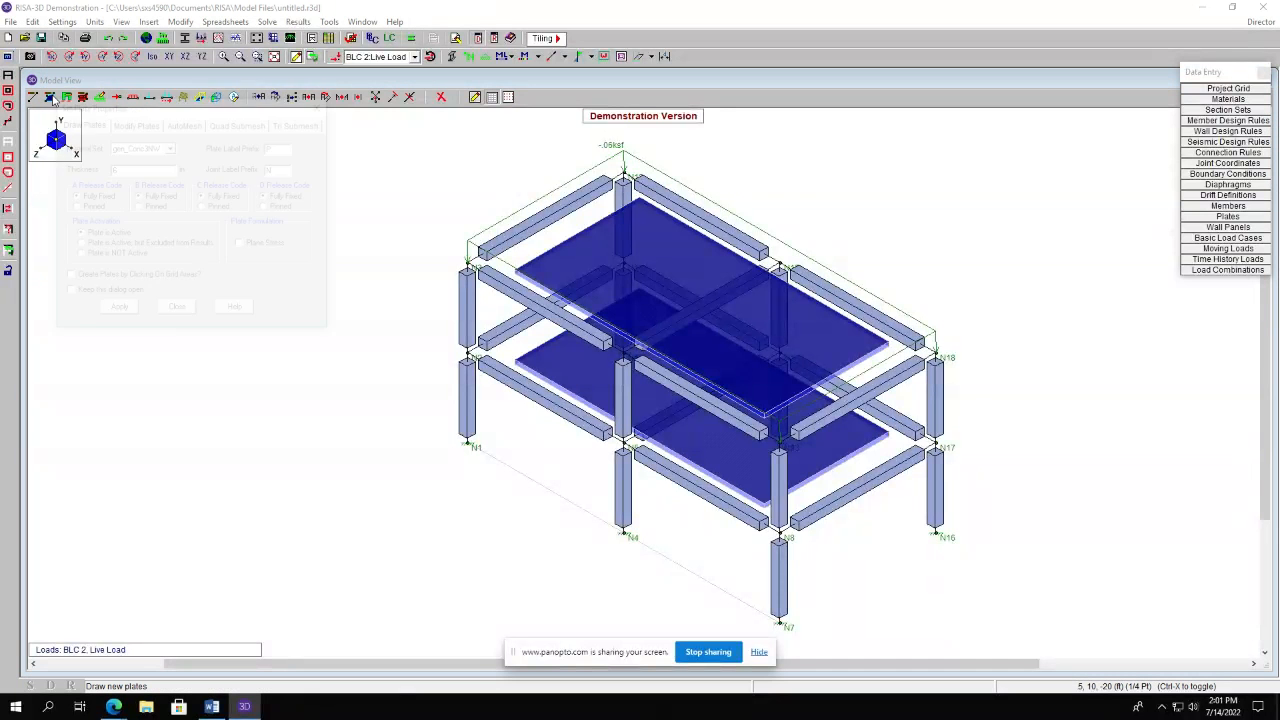
{"action": "left_click_drag", "start_coordinate": [125, 109], "coordinate": [160, 114]}
{"action": "left_click", "coordinate": [273, 128]}
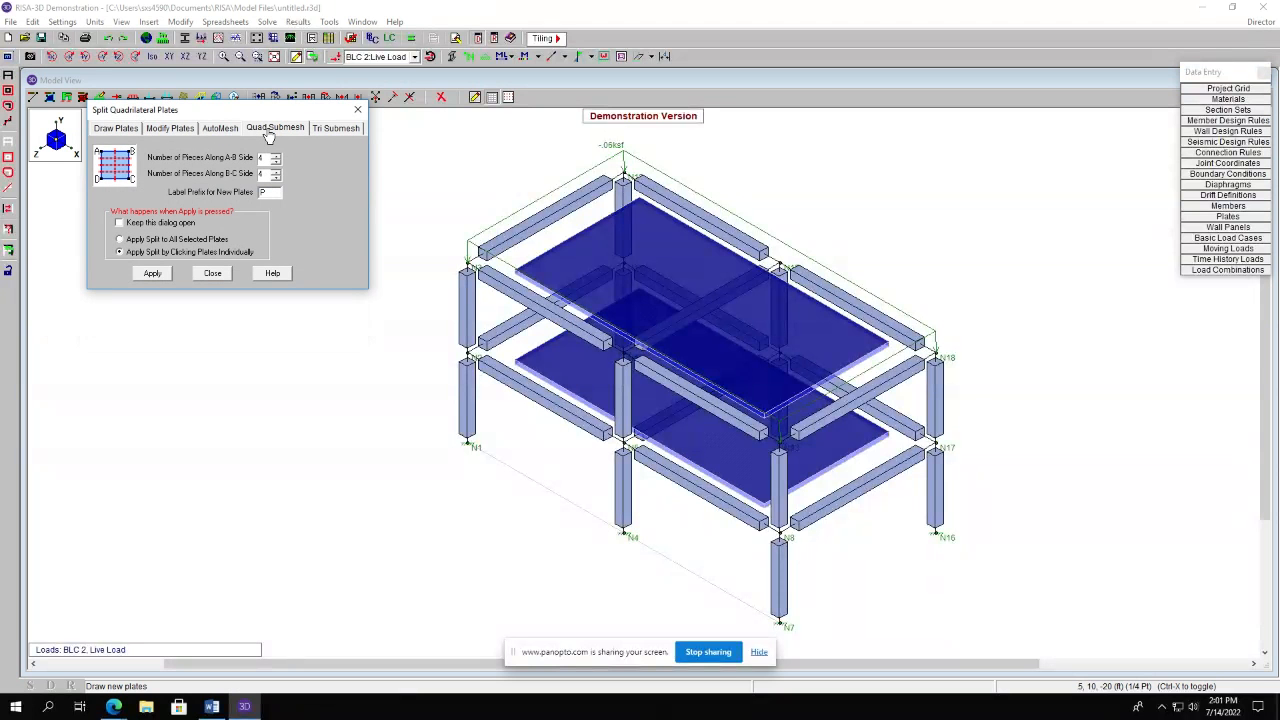
{"action": "left_click", "coordinate": [152, 275]}
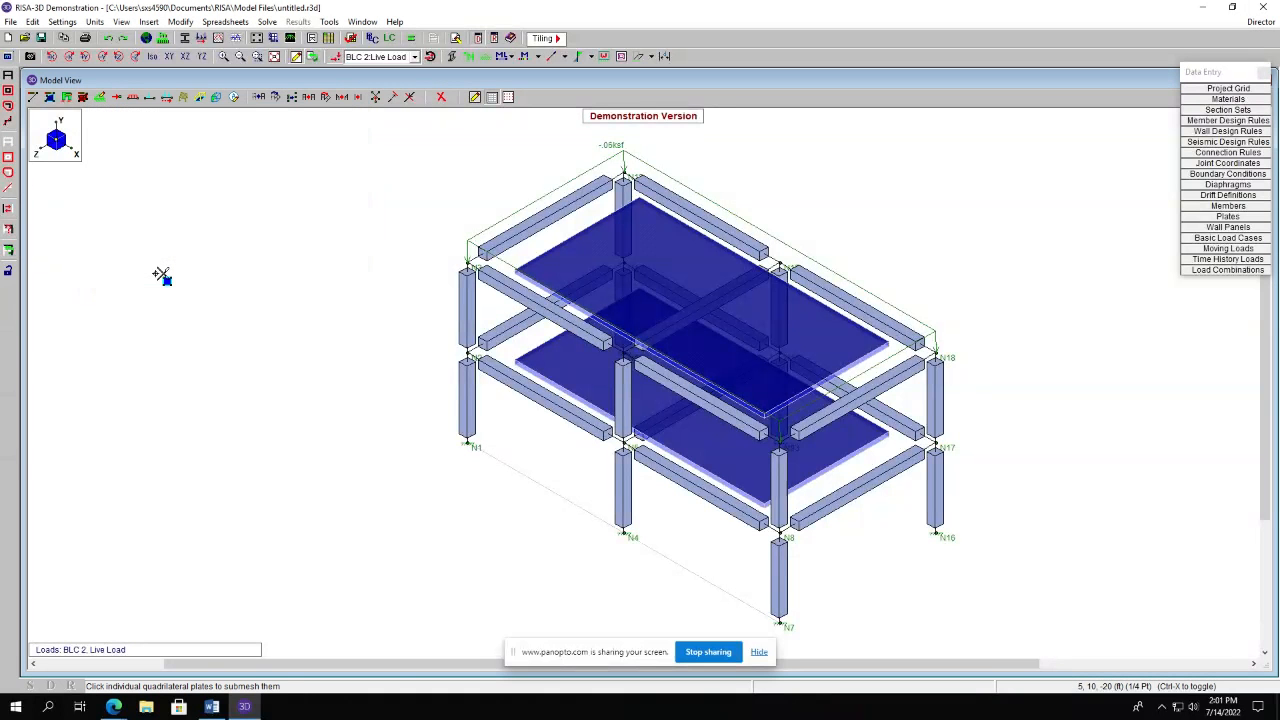
{"action": "left_click", "coordinate": [651, 280]}
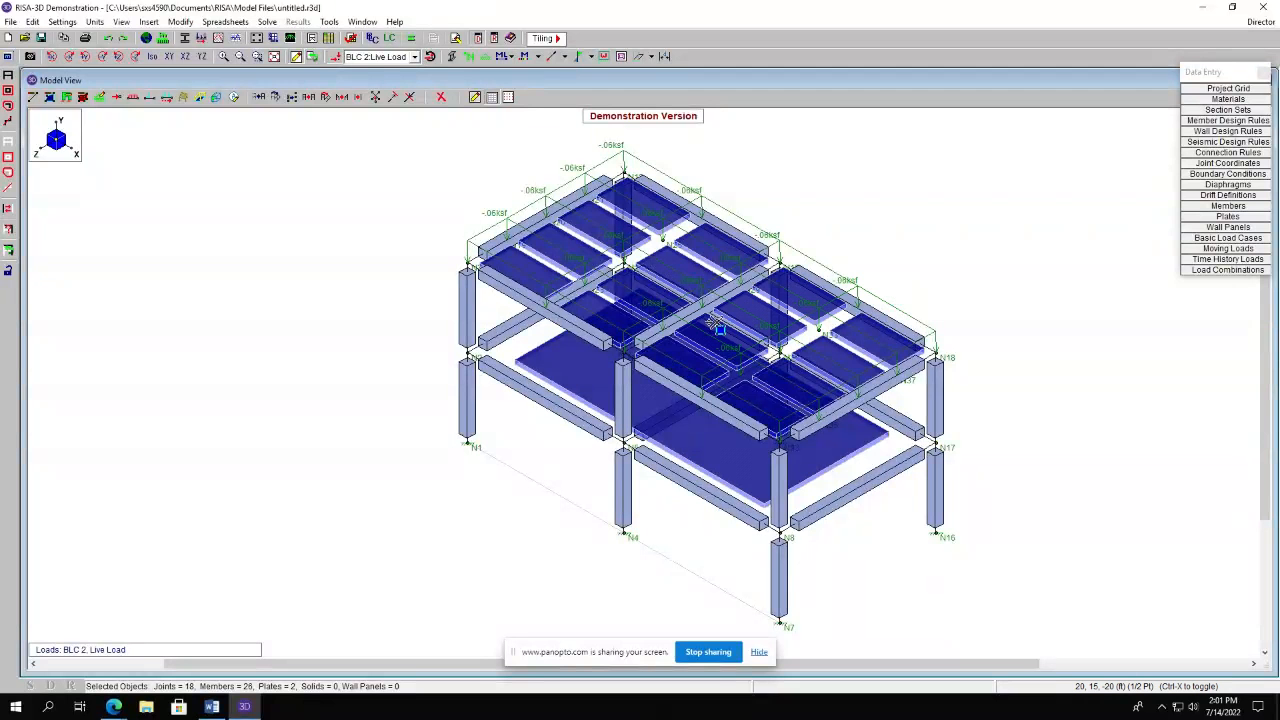
Isolate the mid-level floor by selecting items at Y = 10 ft, then submesh its plate into 4 by 4 pieces.
{"action": "left_click", "coordinate": [10, 148]}
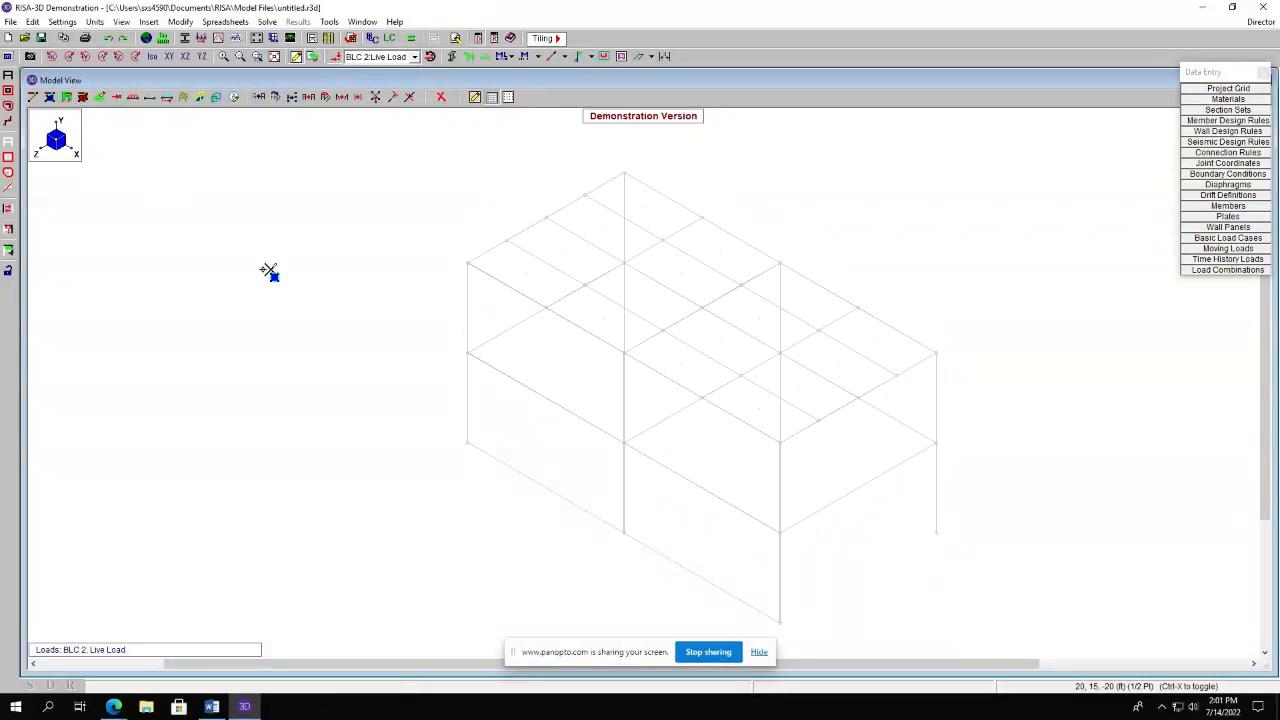
{"action": "left_click", "coordinate": [8, 231]}
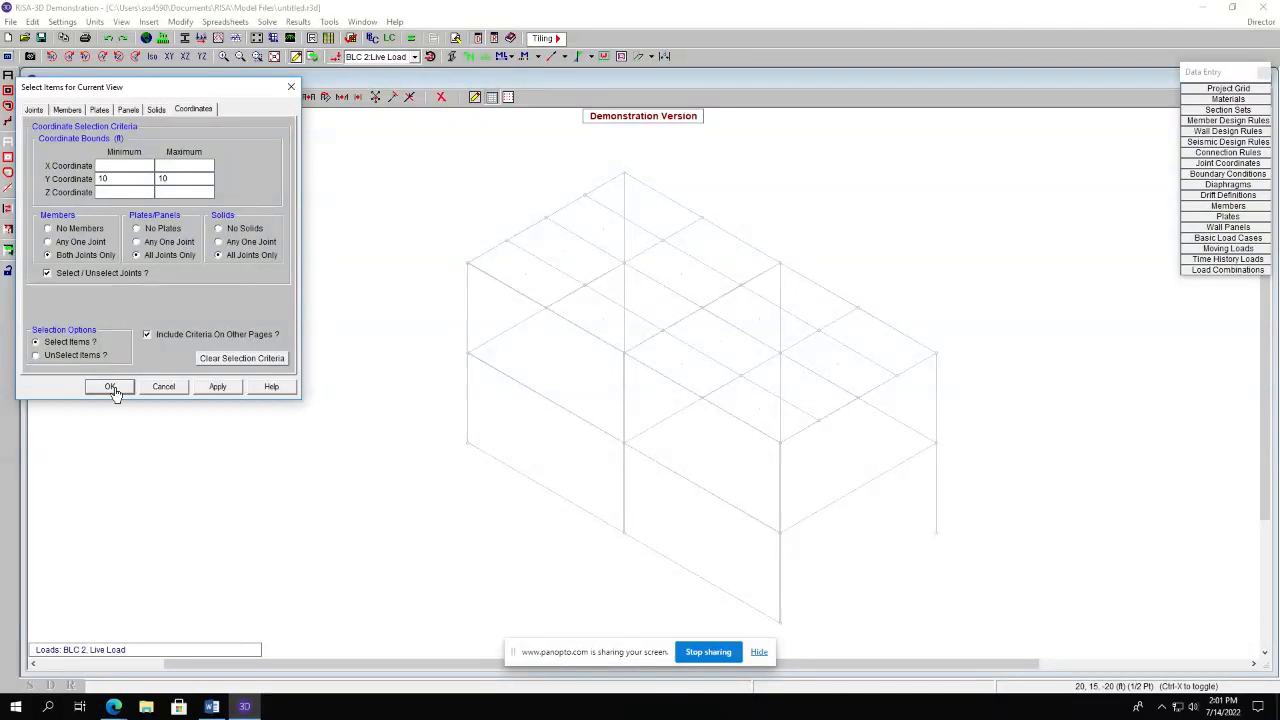
{"action": "left_click", "coordinate": [218, 388]}
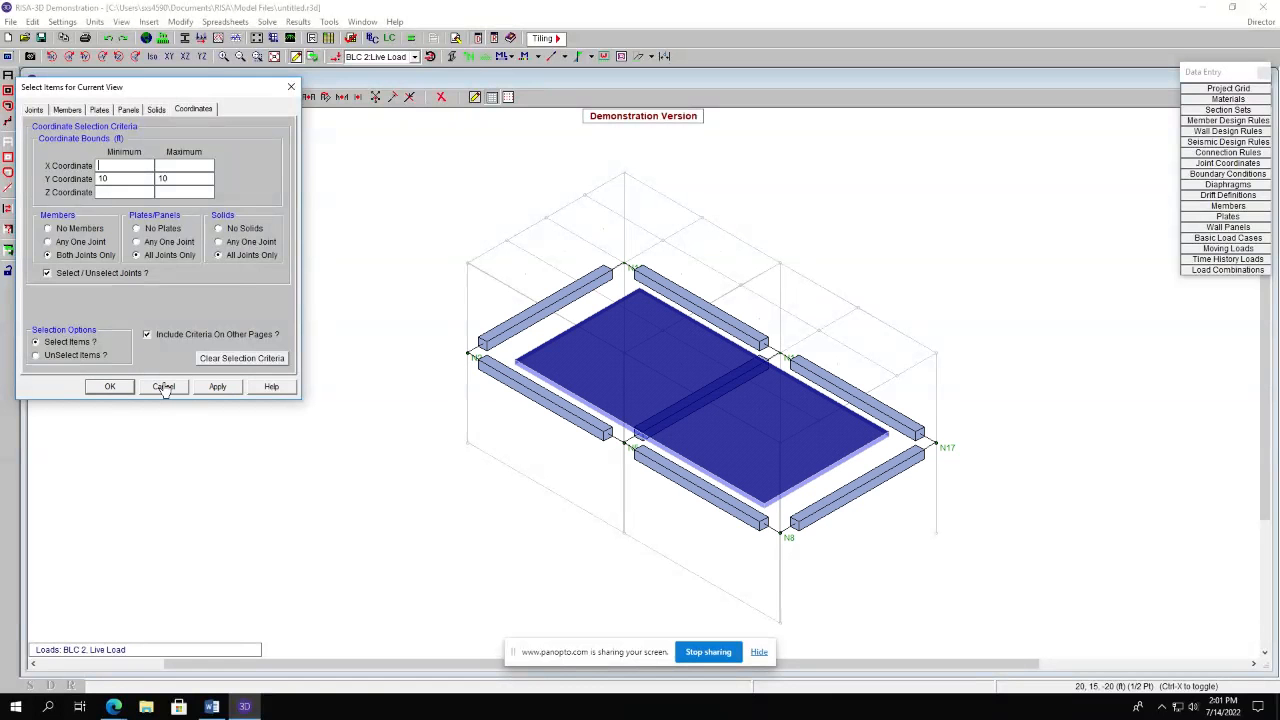
{"action": "left_click", "coordinate": [110, 387]}
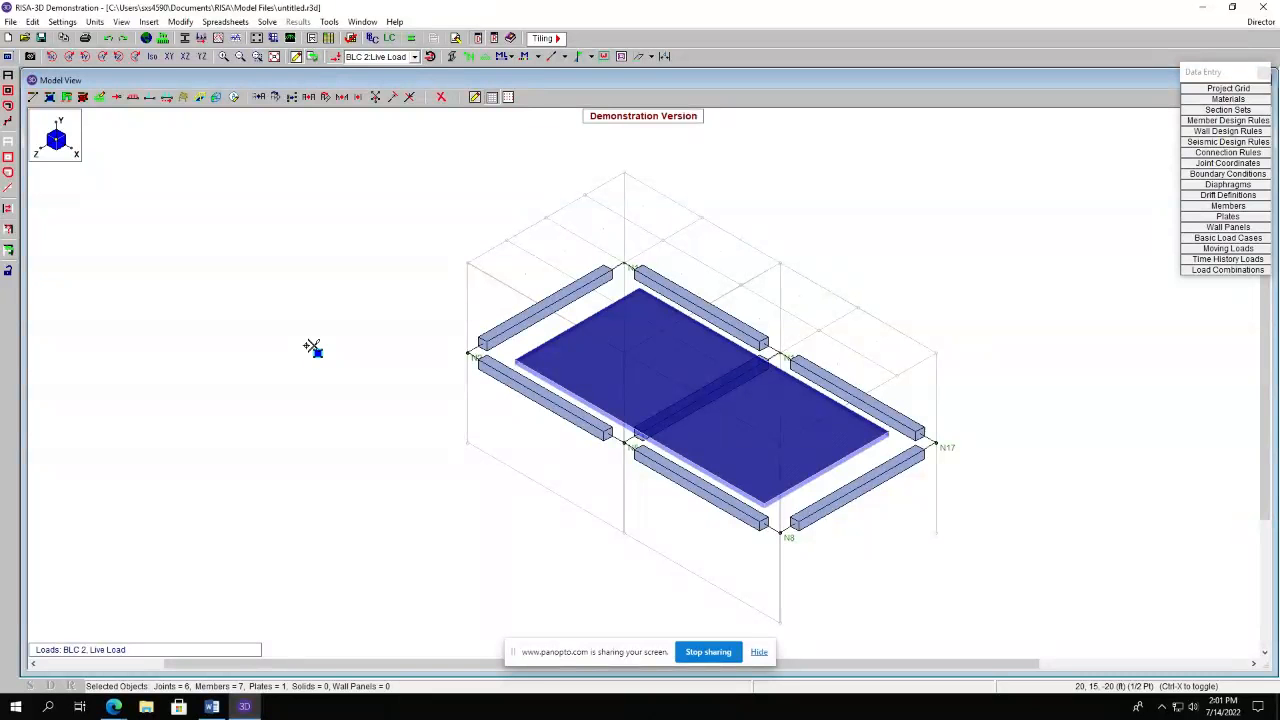
{"action": "left_click", "coordinate": [49, 96]}
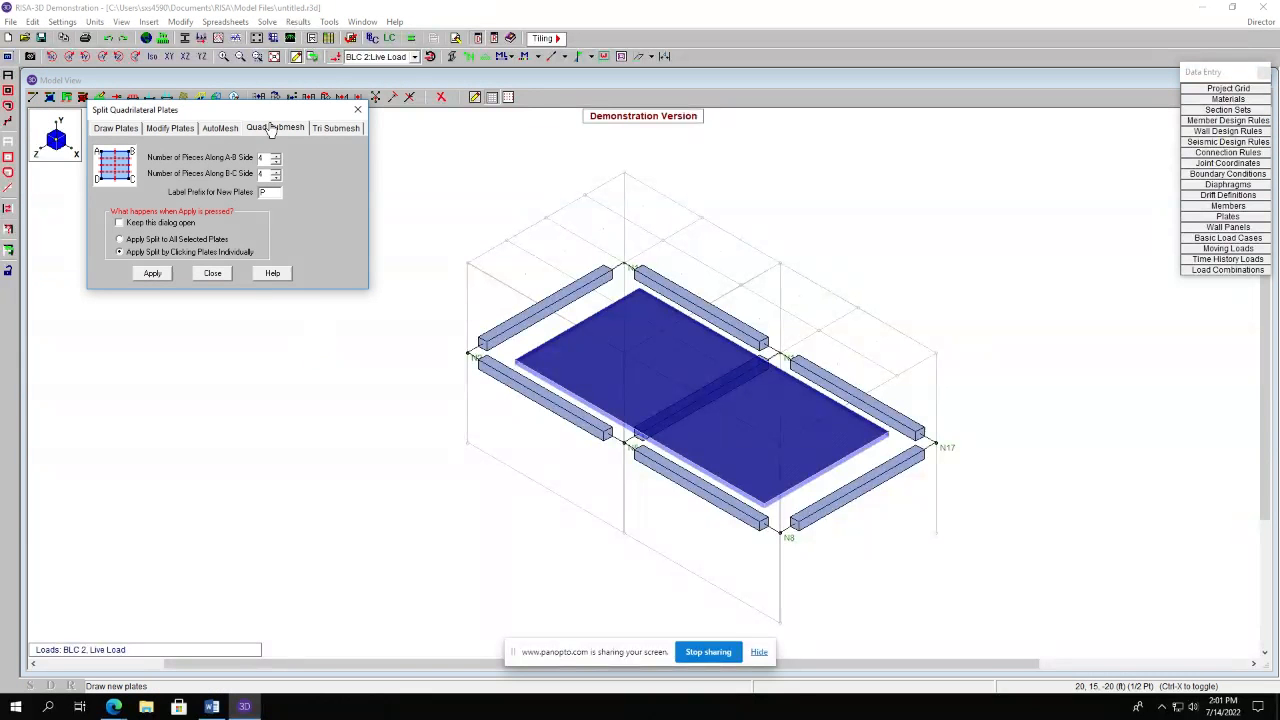
{"action": "left_click", "coordinate": [152, 275]}
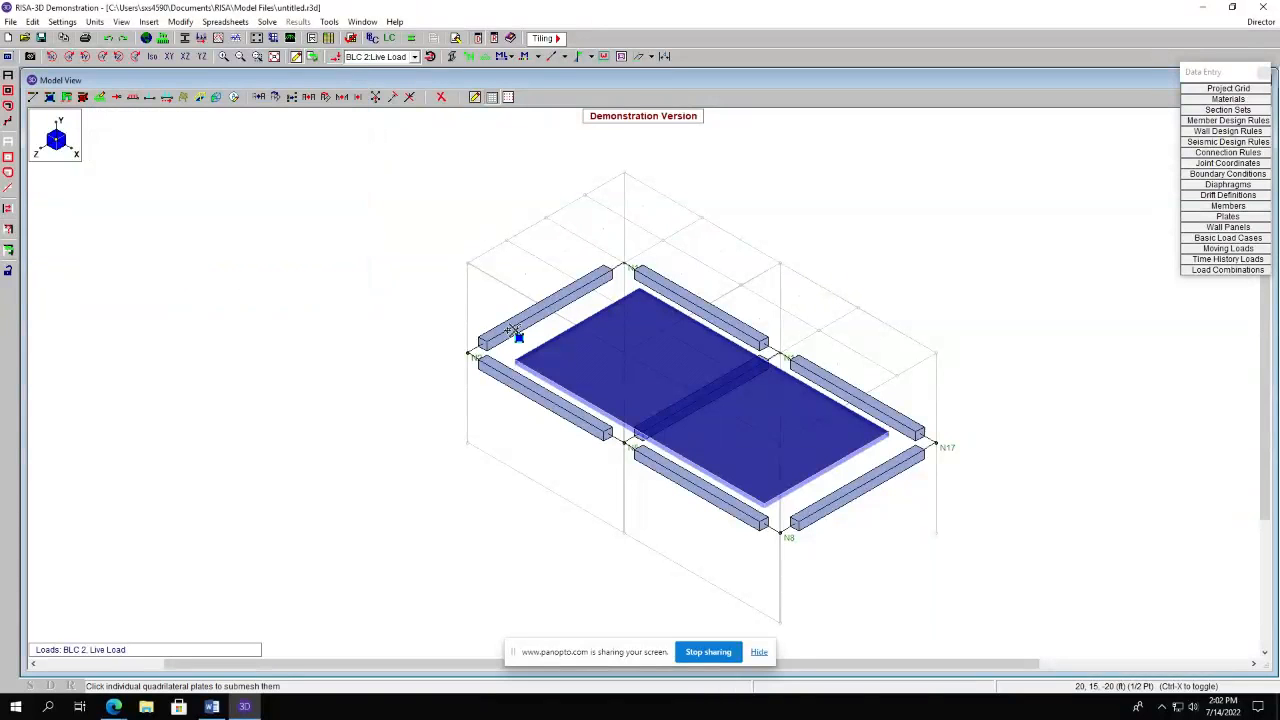
{"action": "left_click", "coordinate": [607, 376]}
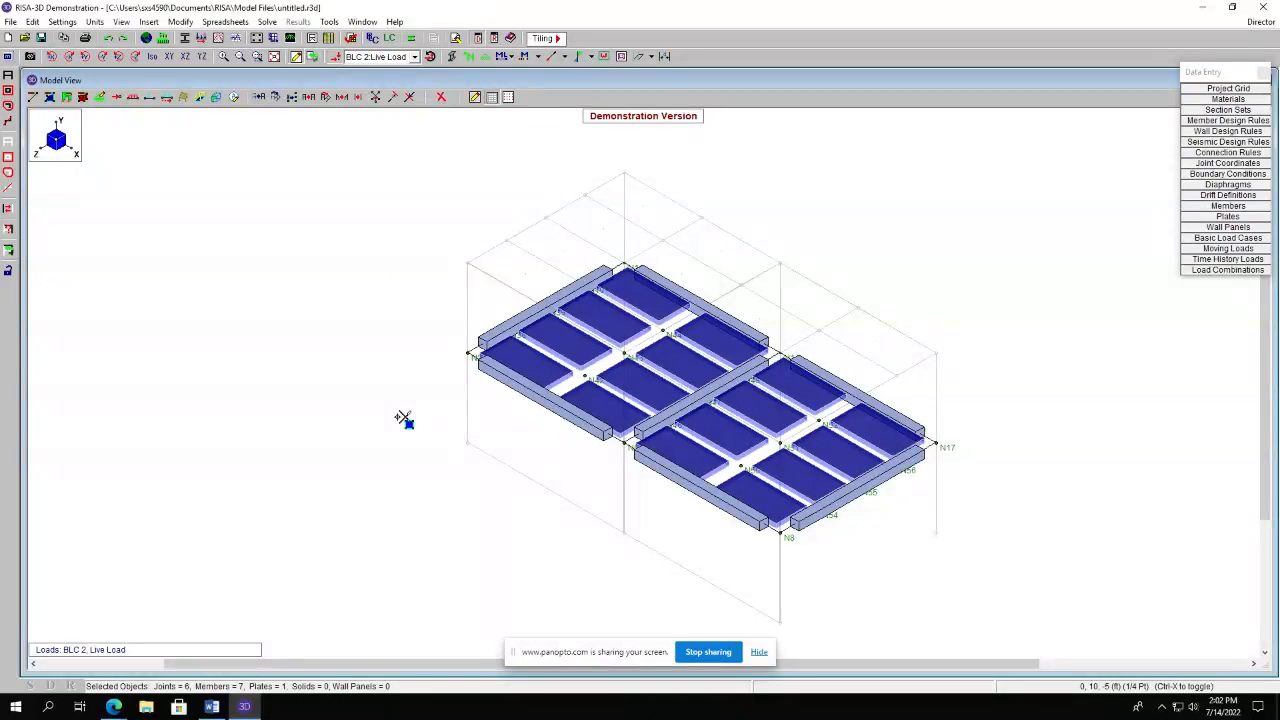
Reselect the whole model and set up a two-way area member load of -0.02 ksf in X for the Wind Load case.
{"action": "key", "text": "ctrl+a"}
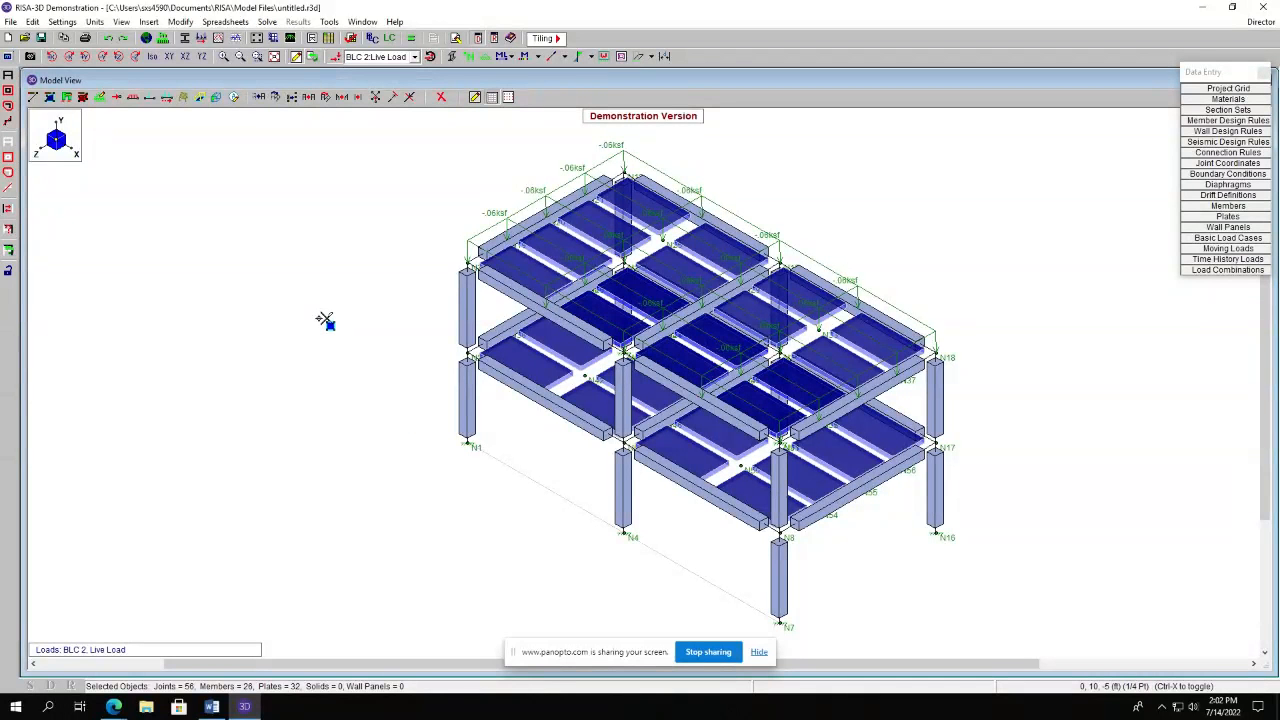
{"action": "left_click", "coordinate": [150, 24]}
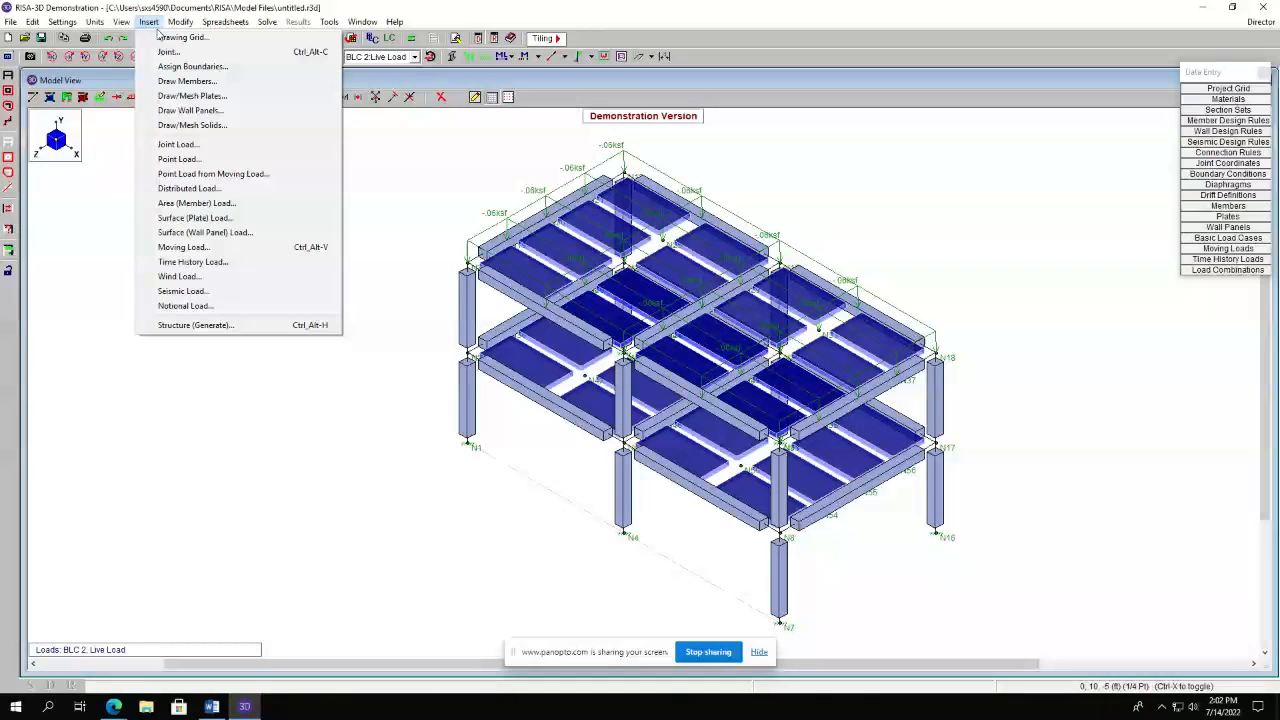
{"action": "left_click", "coordinate": [212, 204]}
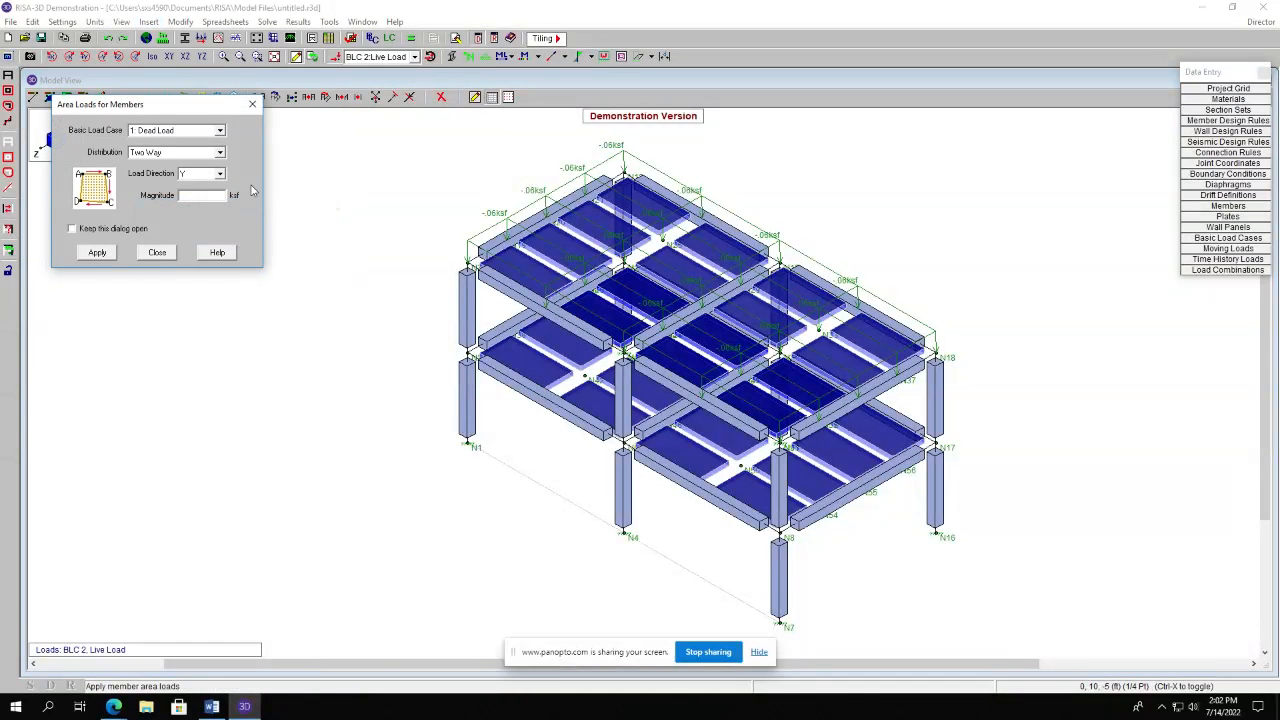
{"action": "left_click", "coordinate": [200, 134]}
{"action": "left_click", "coordinate": [183, 162]}
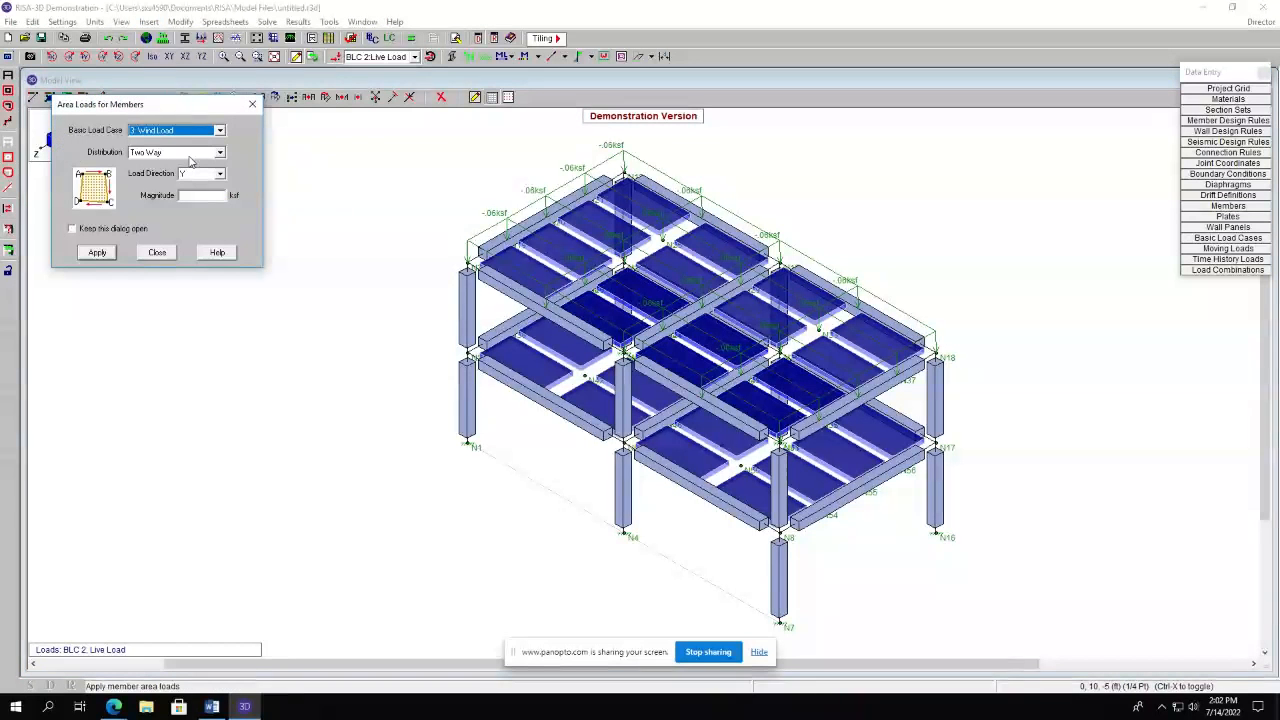
{"action": "left_click", "coordinate": [188, 157]}
{"action": "left_click", "coordinate": [189, 159]}
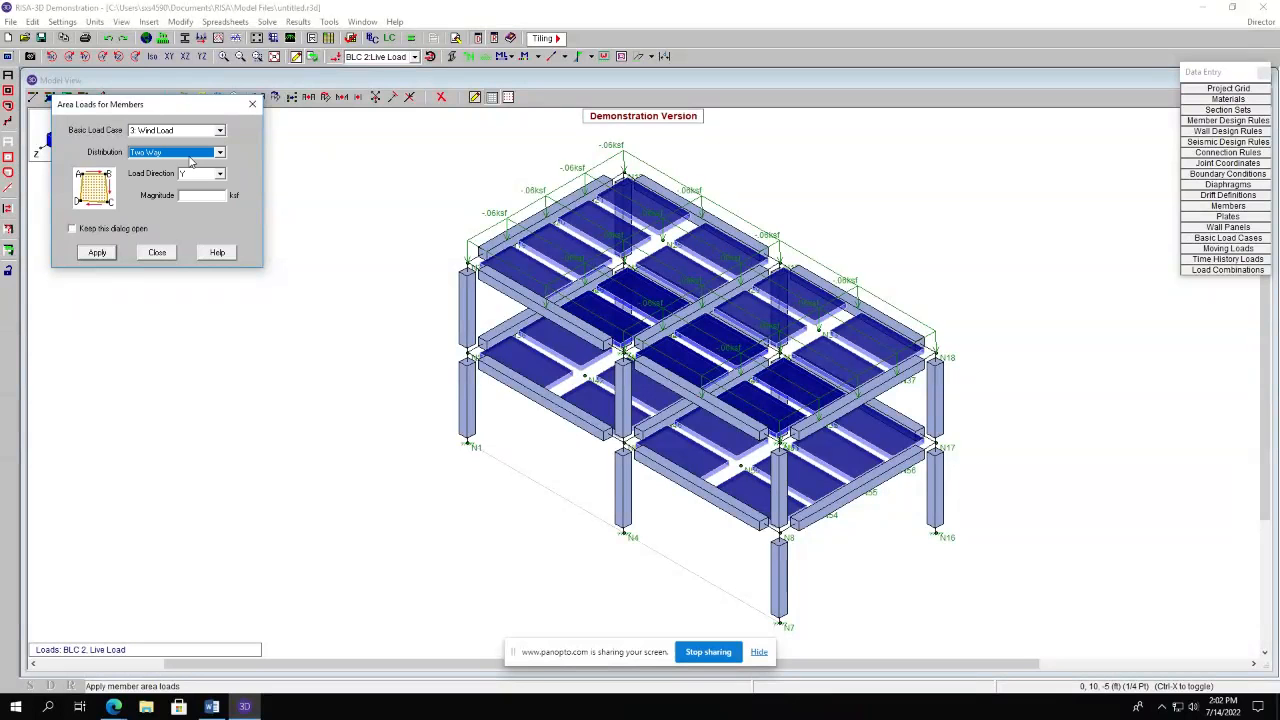
{"action": "left_click", "coordinate": [190, 174]}
{"action": "left_click", "coordinate": [189, 192]}
{"action": "left_click", "coordinate": [199, 196]}
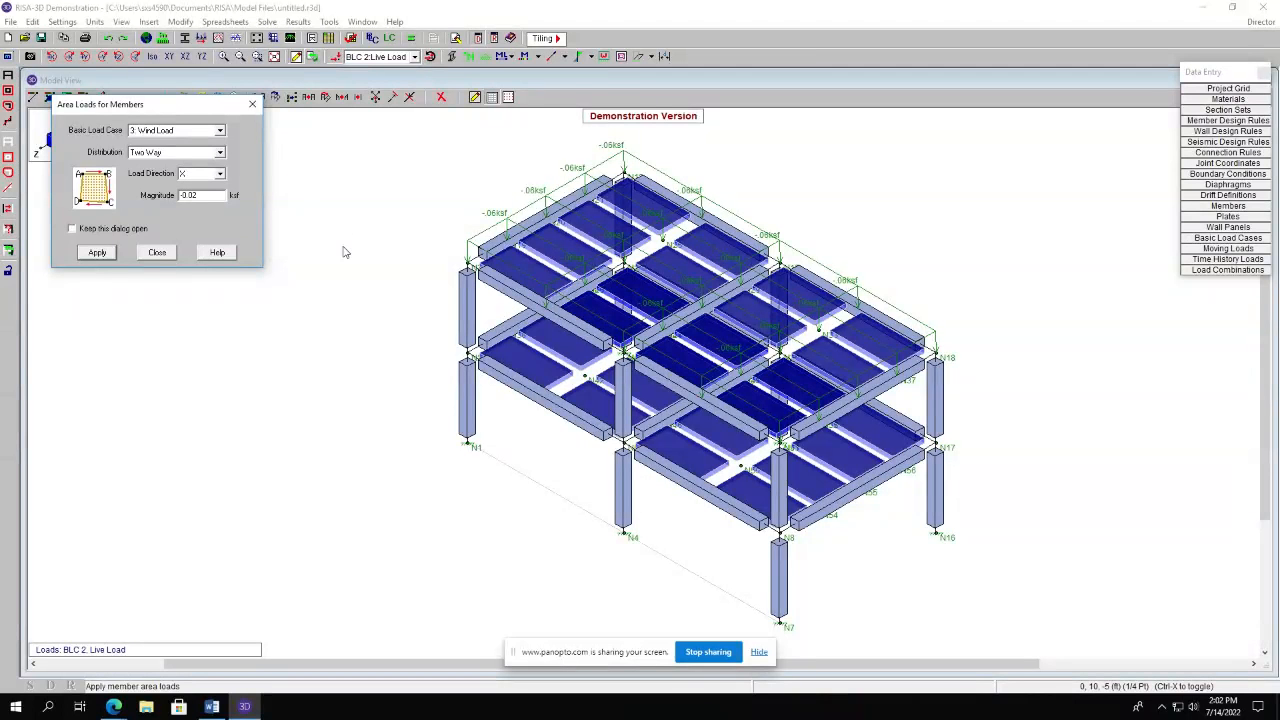
{"action": "left_click", "coordinate": [104, 255]}
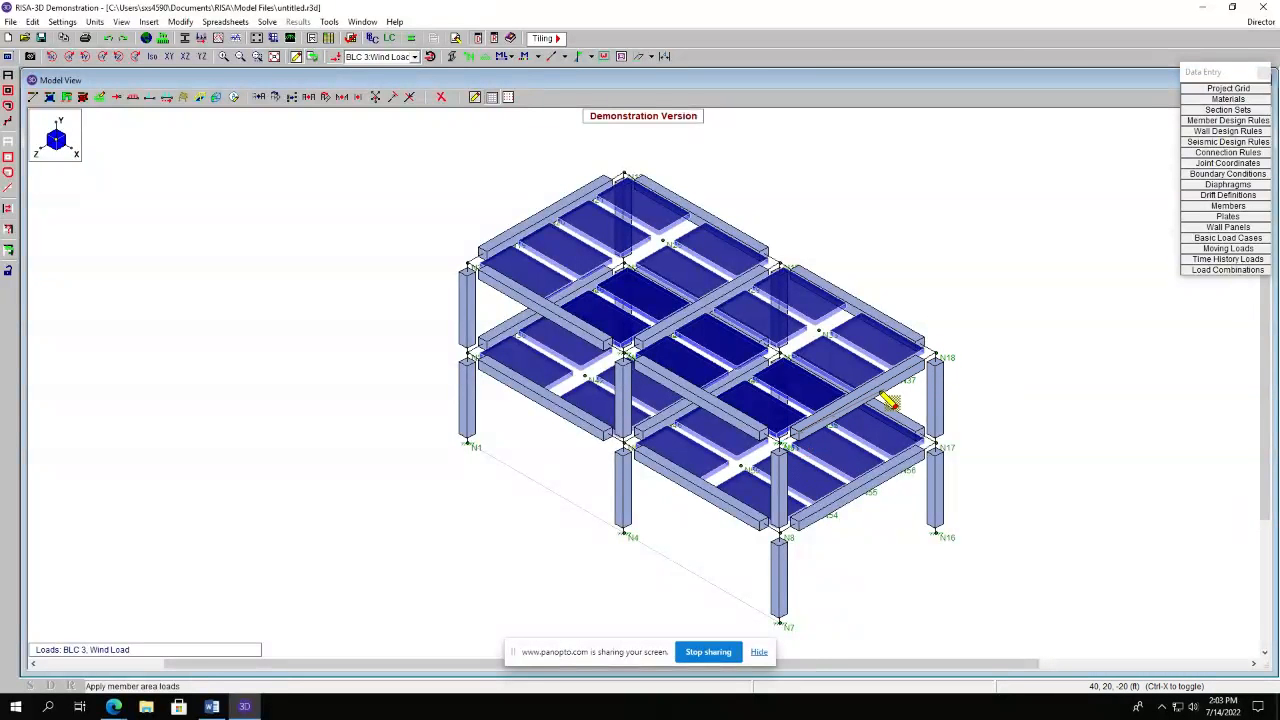
Apply the wind area load to the frame's end face at X = 40 ft by picking its four corner joints.
{"action": "left_click", "coordinate": [782, 445]}
{"action": "left_click", "coordinate": [939, 452]}
{"action": "left_click", "coordinate": [943, 535]}
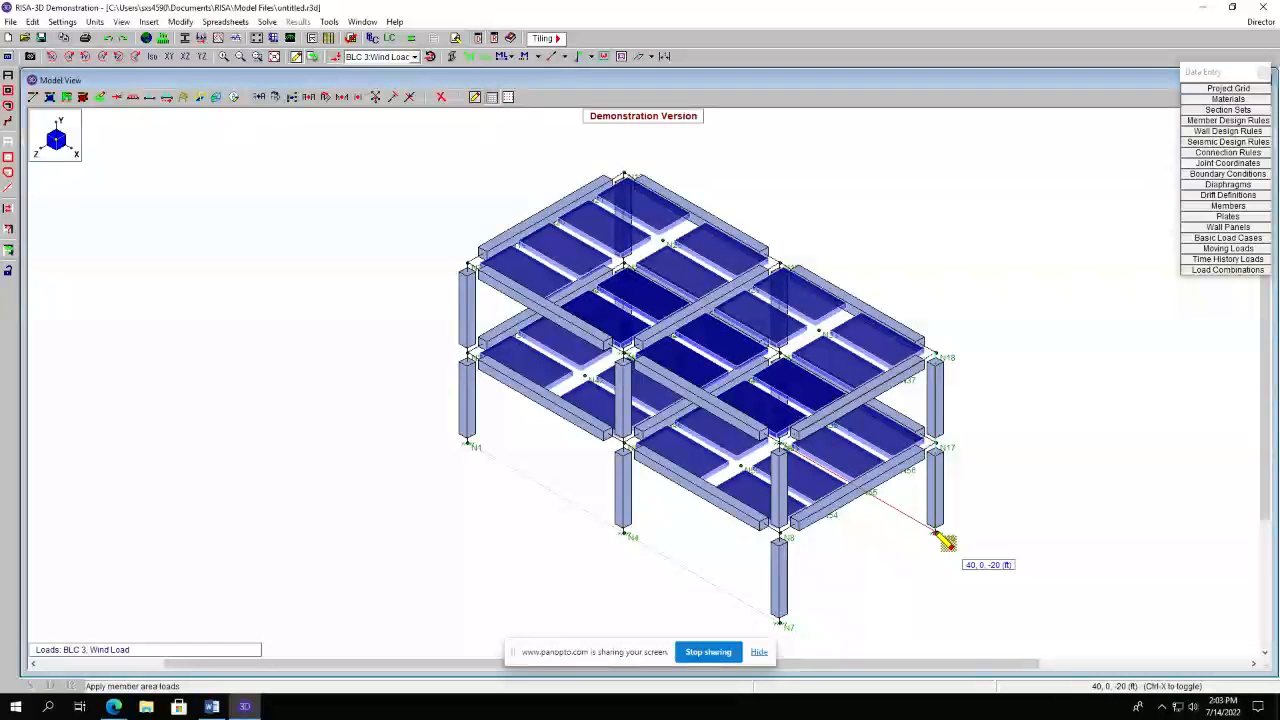
{"action": "left_click", "coordinate": [784, 625]}
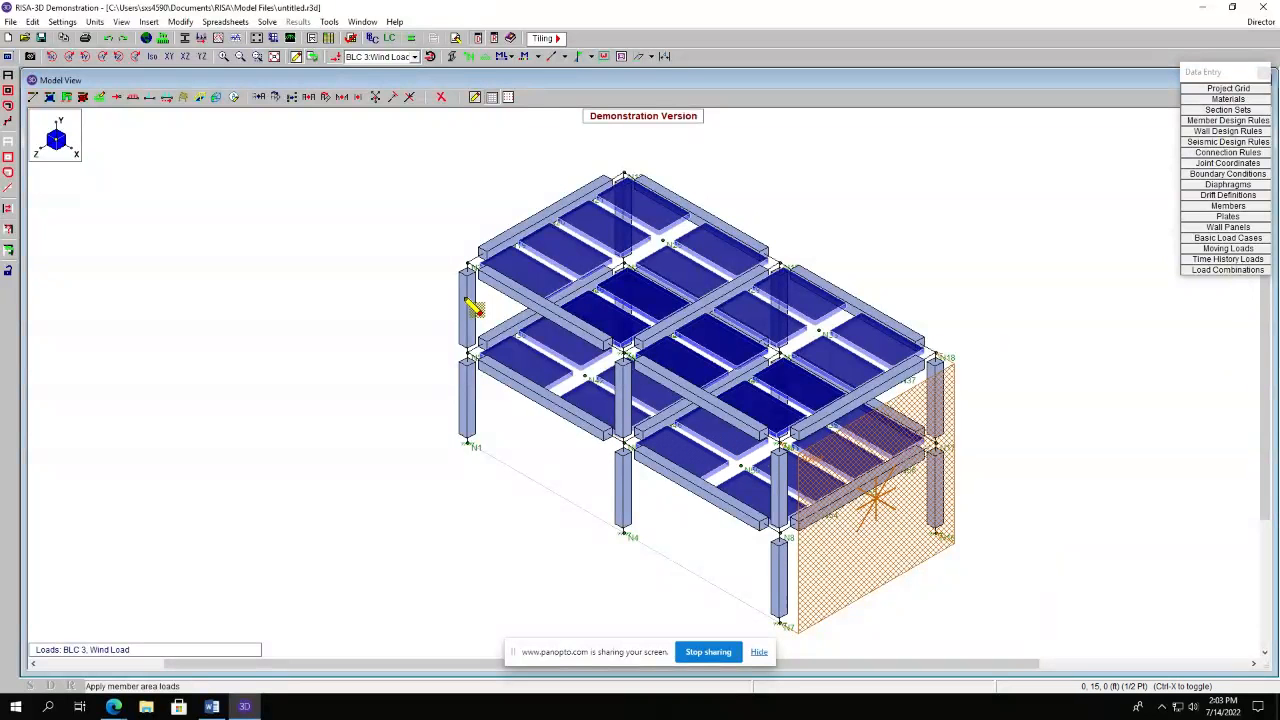
Open the Load Combinations spreadsheet.
{"action": "left_click", "coordinate": [225, 21]}
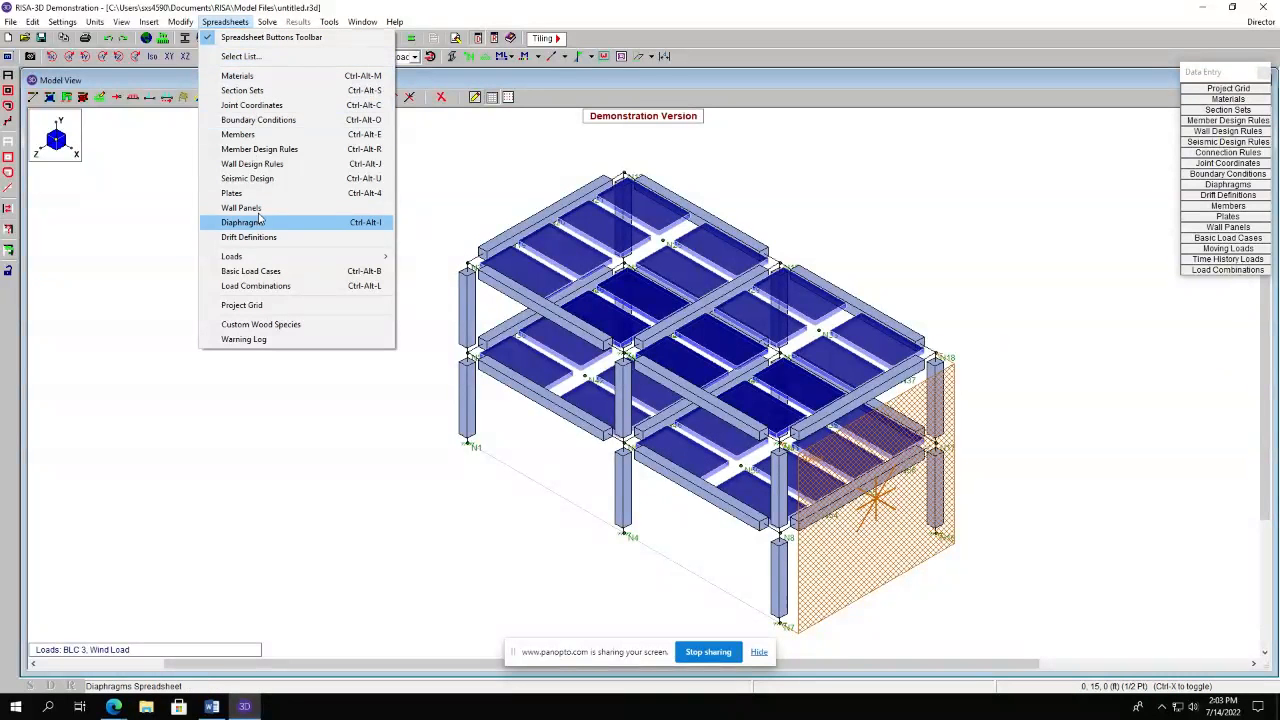
{"action": "left_click", "coordinate": [295, 286]}
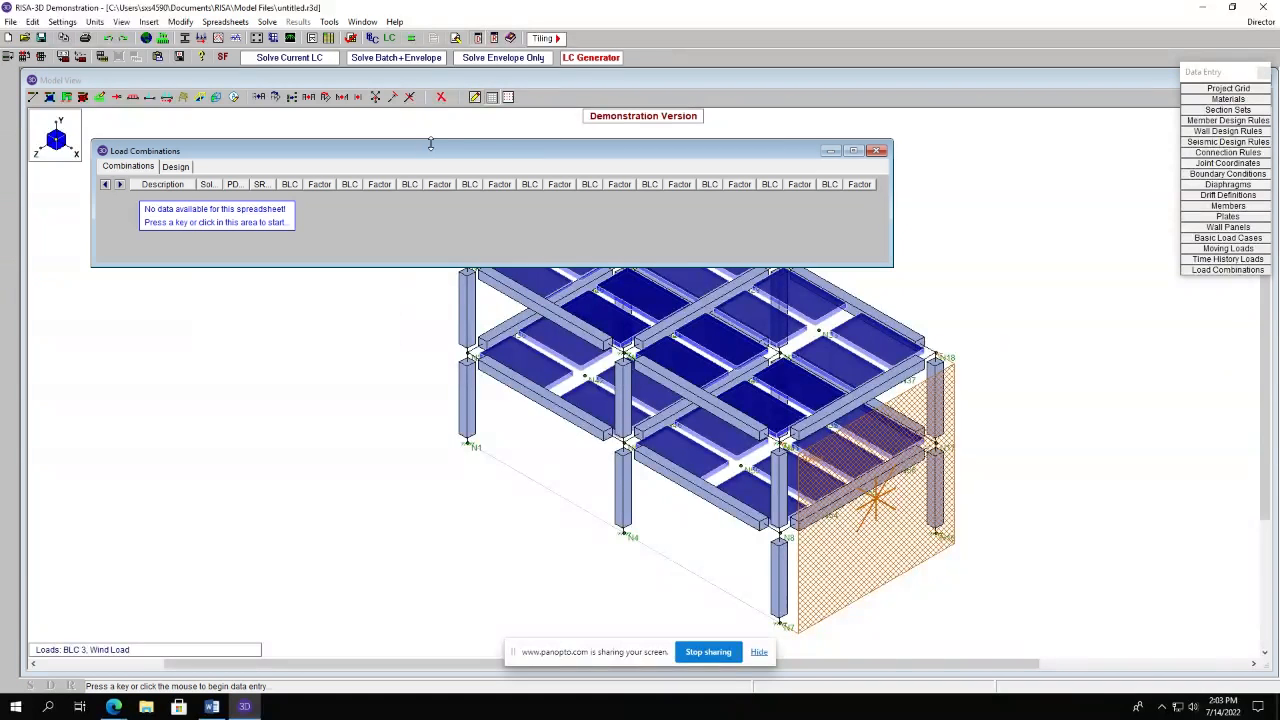
{"action": "left_click_drag", "start_coordinate": [505, 155], "coordinate": [486, 190]}
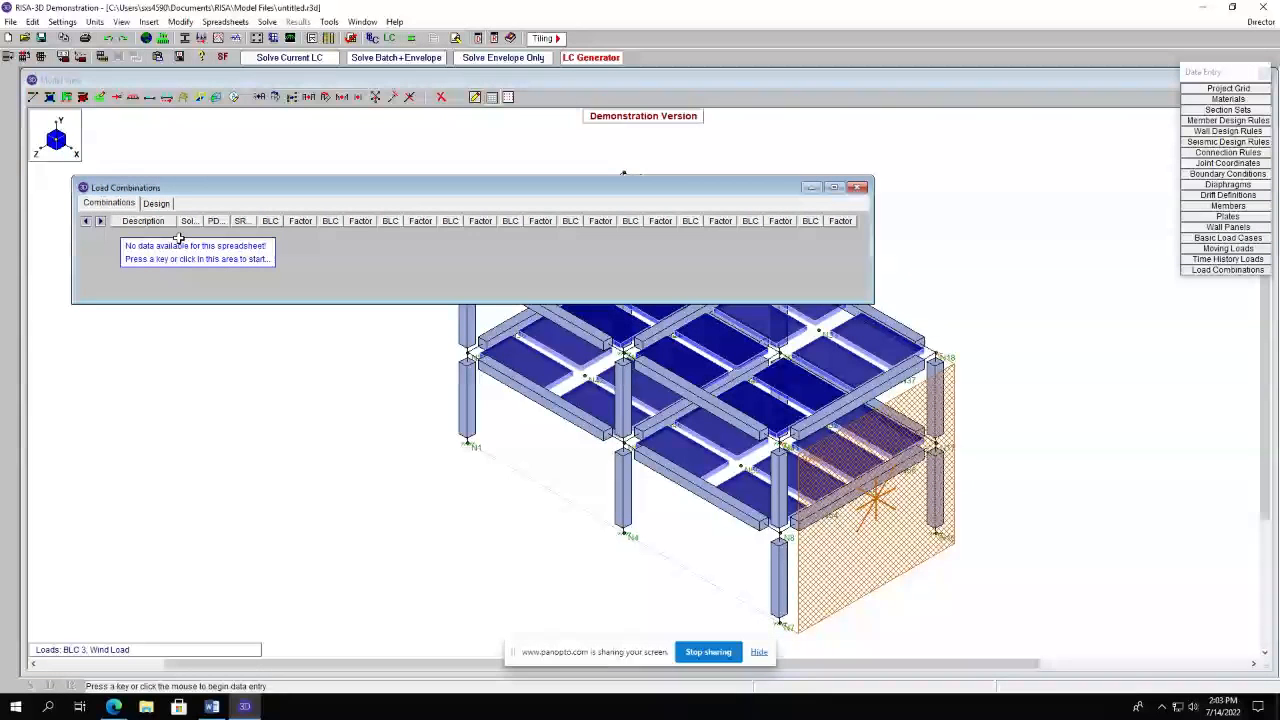
Generate gravity load combinations with the LC Generator for United States, 2018 IBC Strength.
{"action": "left_click", "coordinate": [590, 57]}
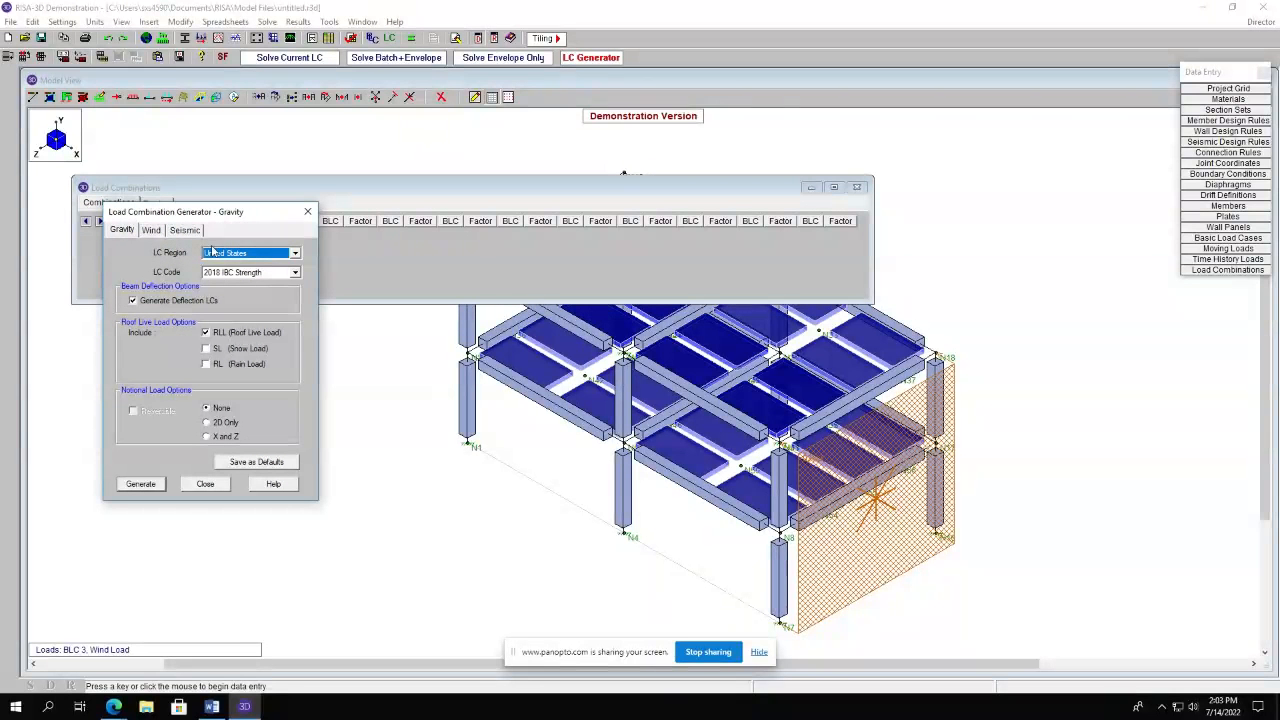
{"action": "left_click", "coordinate": [122, 231]}
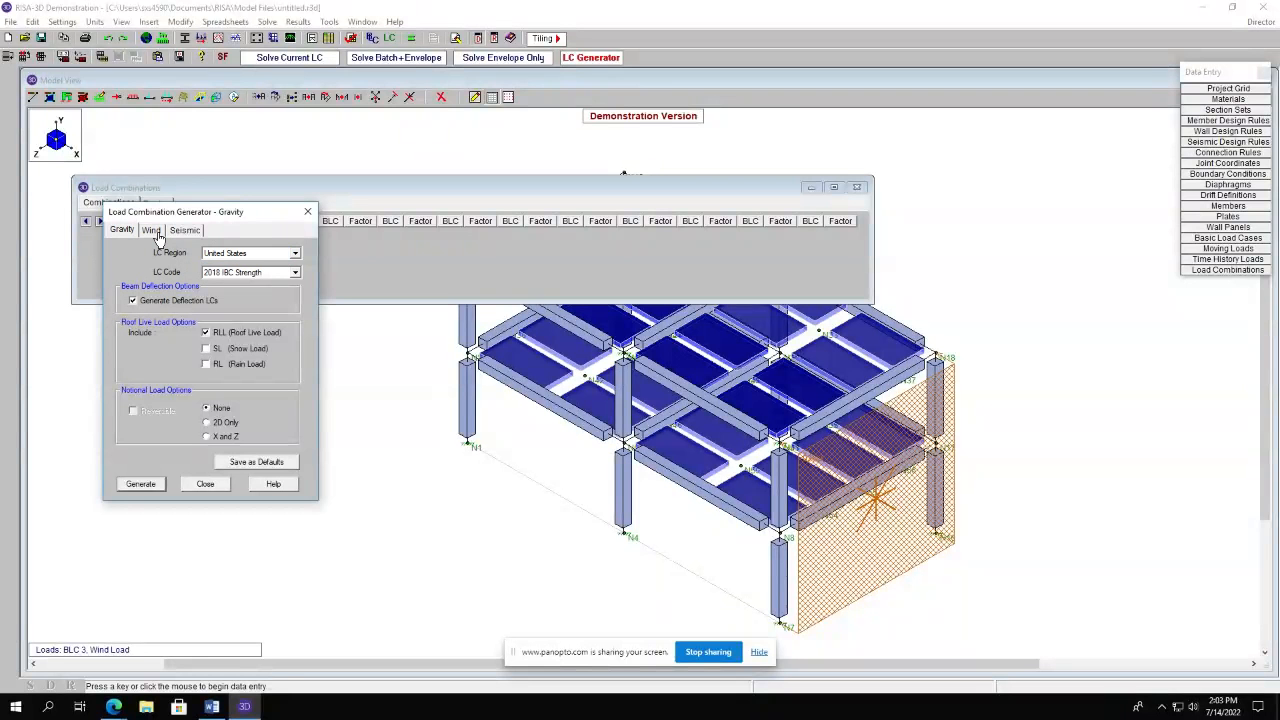
{"action": "left_click", "coordinate": [150, 486]}
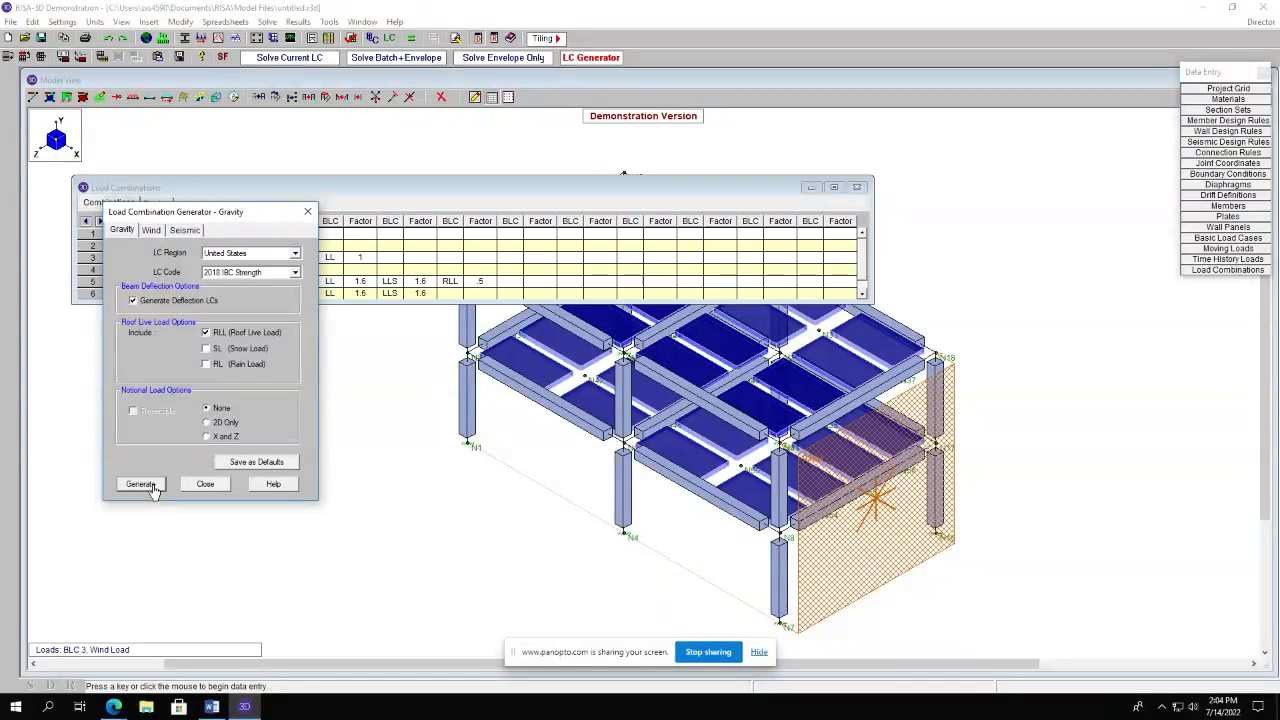
{"action": "left_click", "coordinate": [151, 231]}
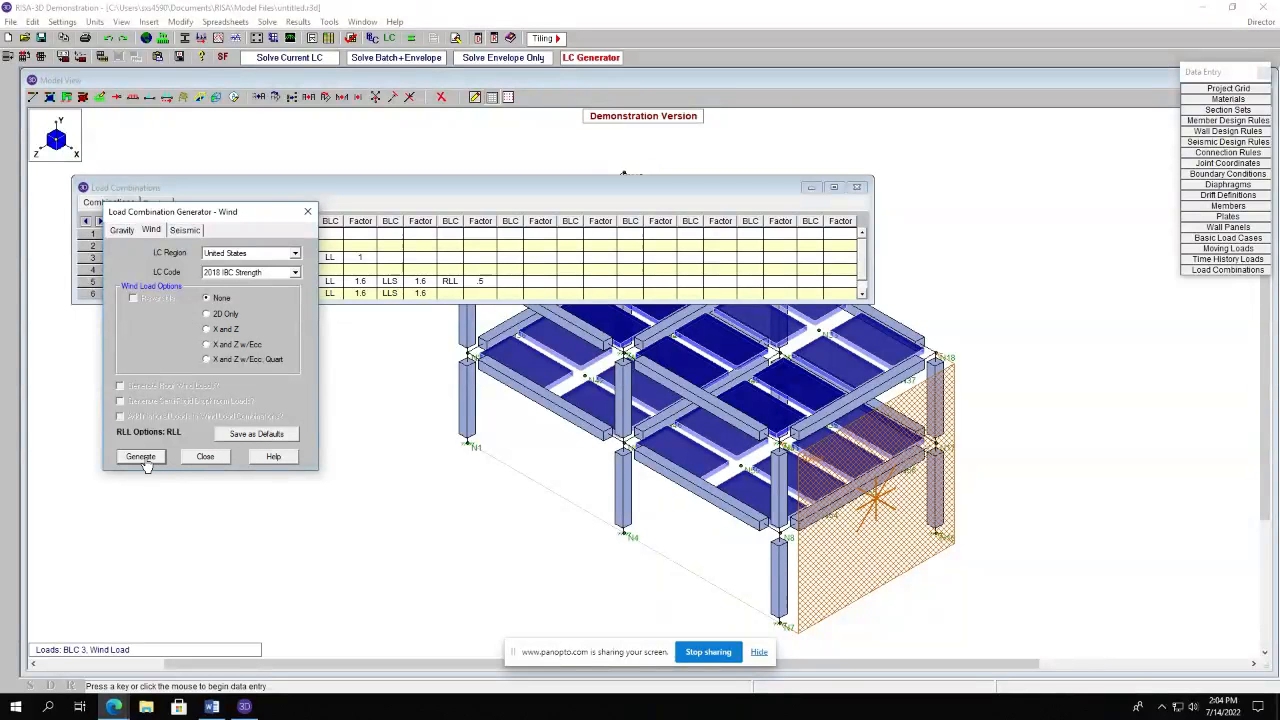
{"action": "left_click", "coordinate": [222, 456]}
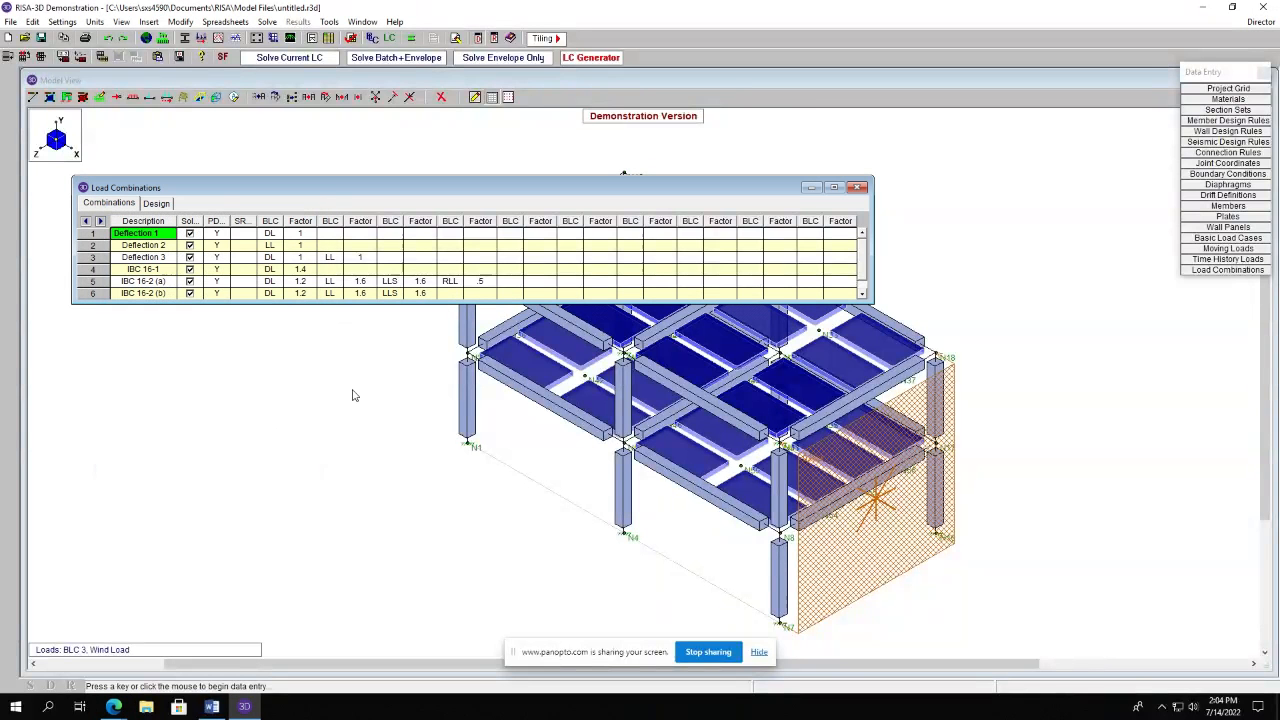
Generate additional wind load combinations with the LC Generator using the X and Z wind option.
{"action": "left_click", "coordinate": [166, 258]}
{"action": "key", "text": "Down"}
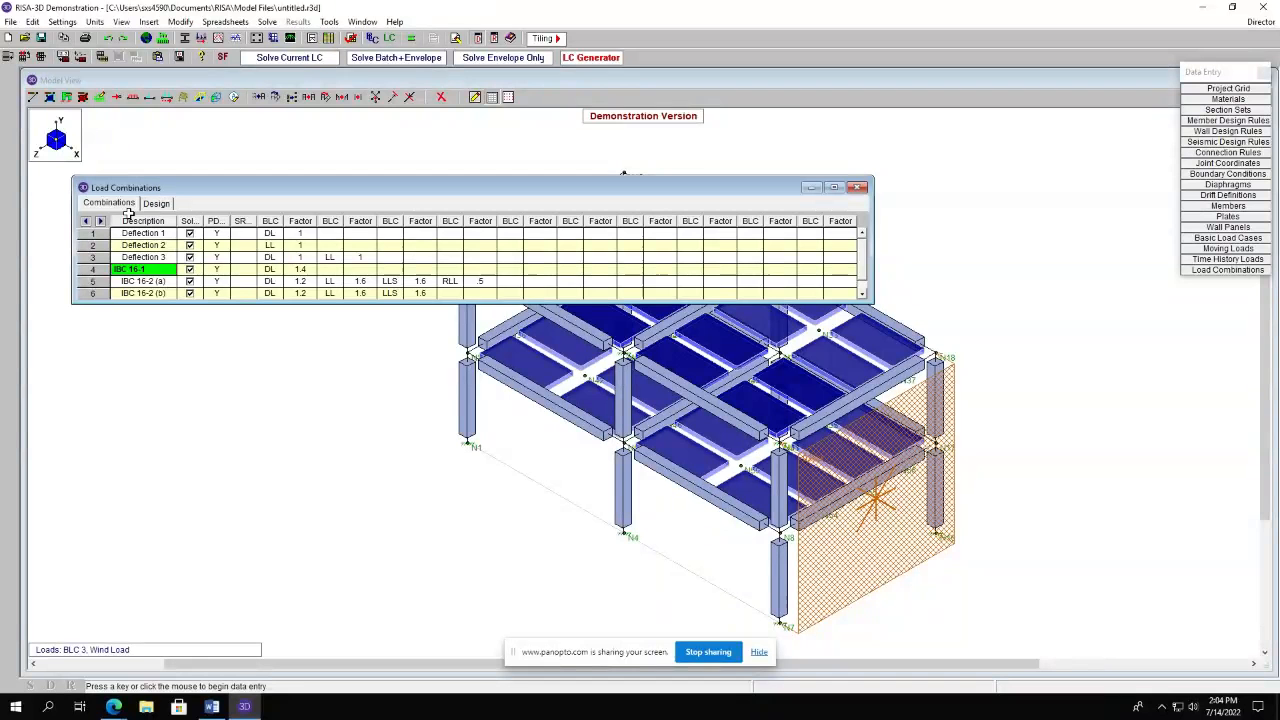
{"action": "left_click", "coordinate": [156, 204]}
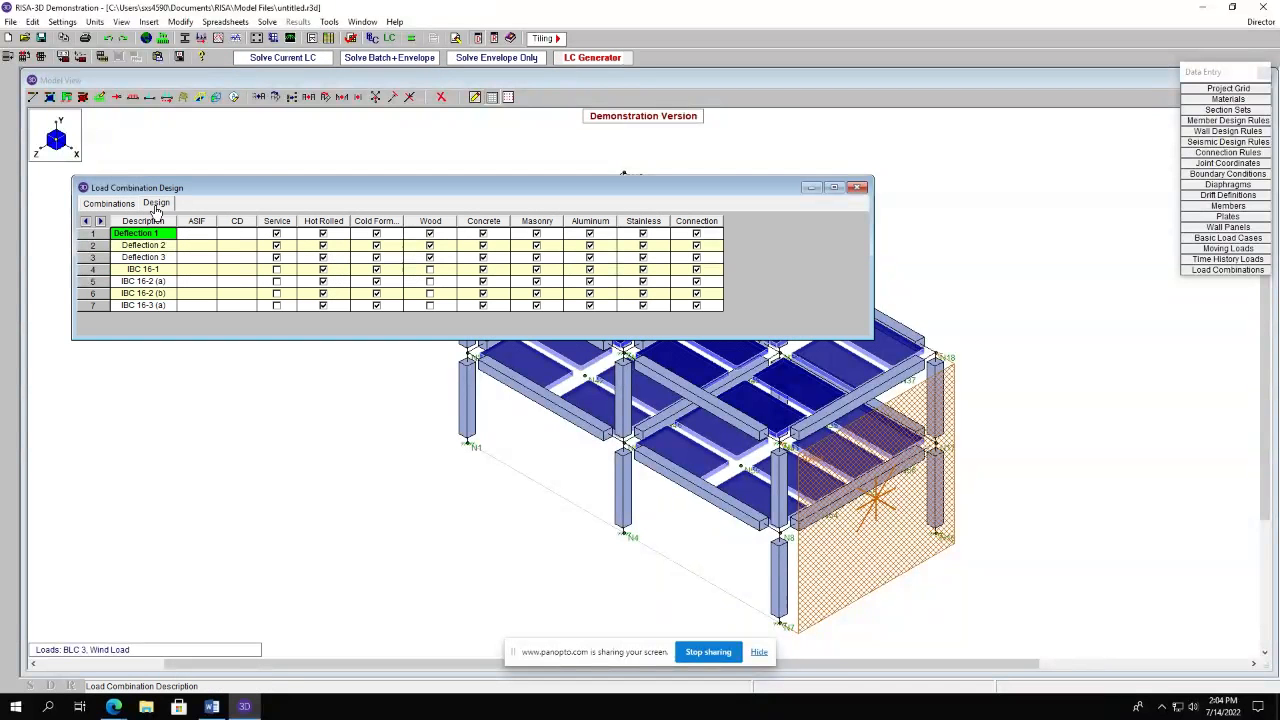
{"action": "key", "text": "Down"}
{"action": "key", "text": "Down"}
{"action": "key", "text": "Down"}
{"action": "key", "text": "Down"}
{"action": "key", "text": "Down"}
{"action": "key", "text": "Down"}
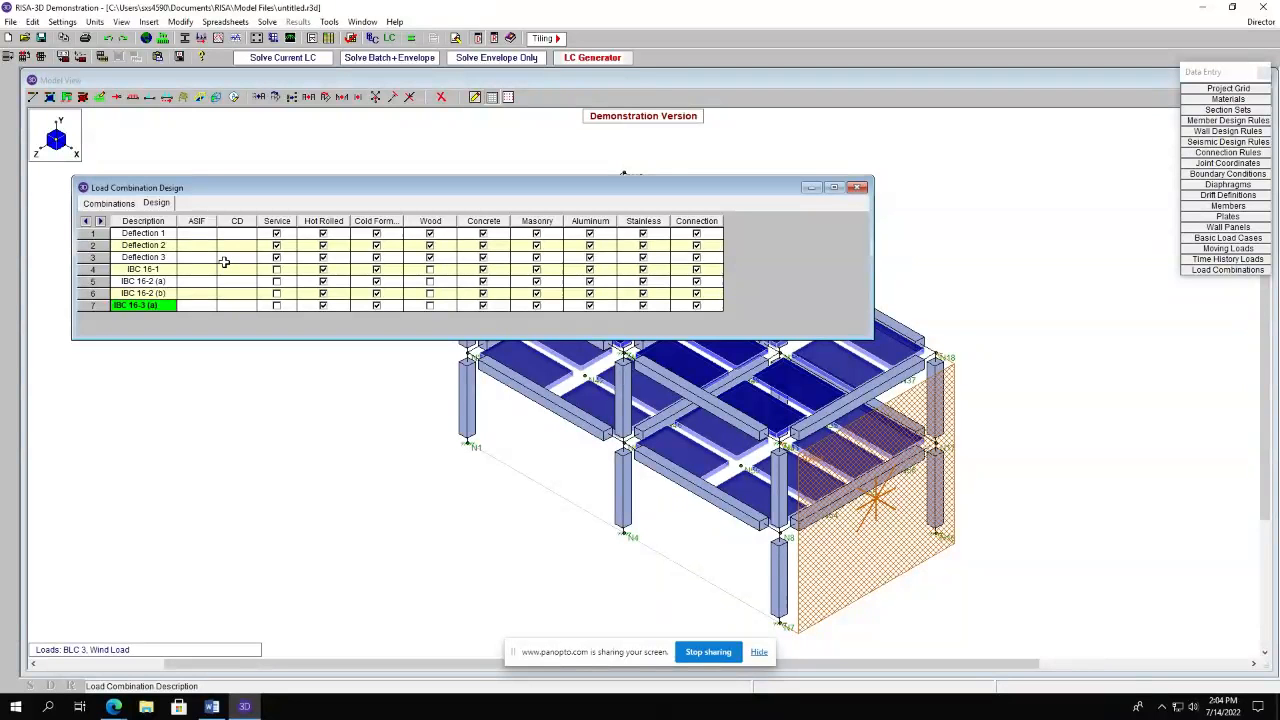
{"action": "left_click", "coordinate": [584, 60]}
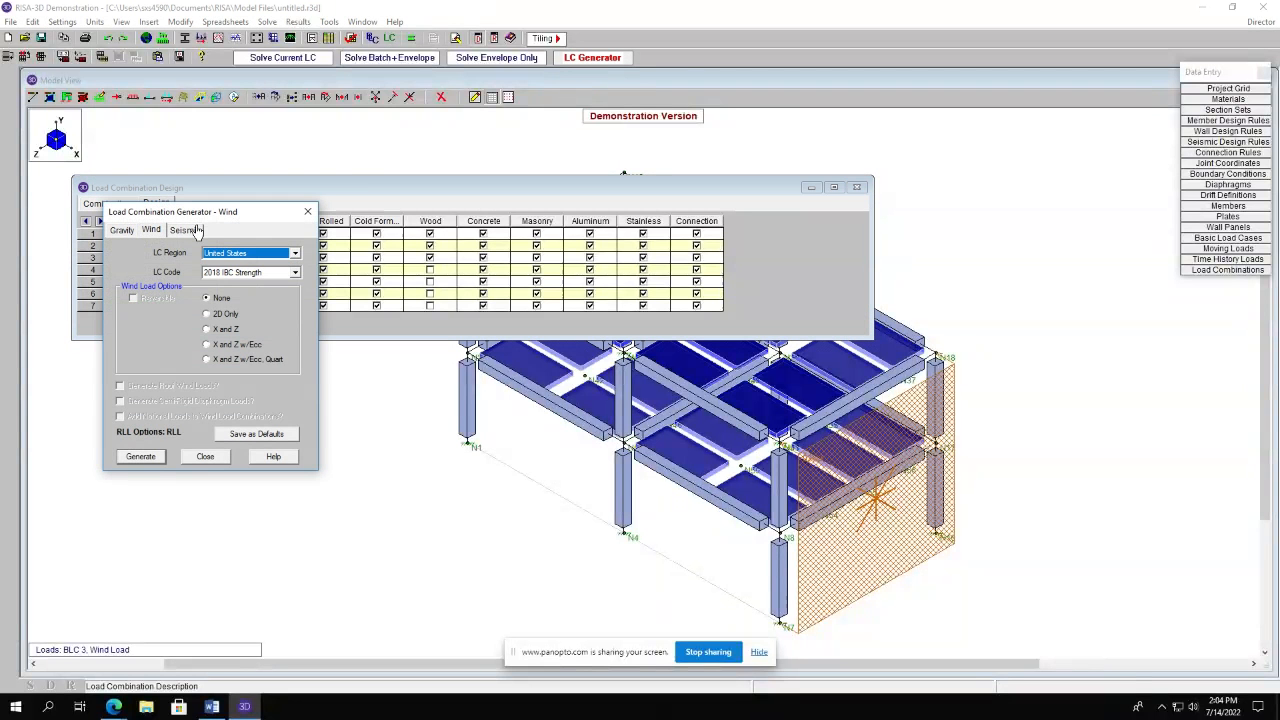
{"action": "left_click", "coordinate": [206, 329]}
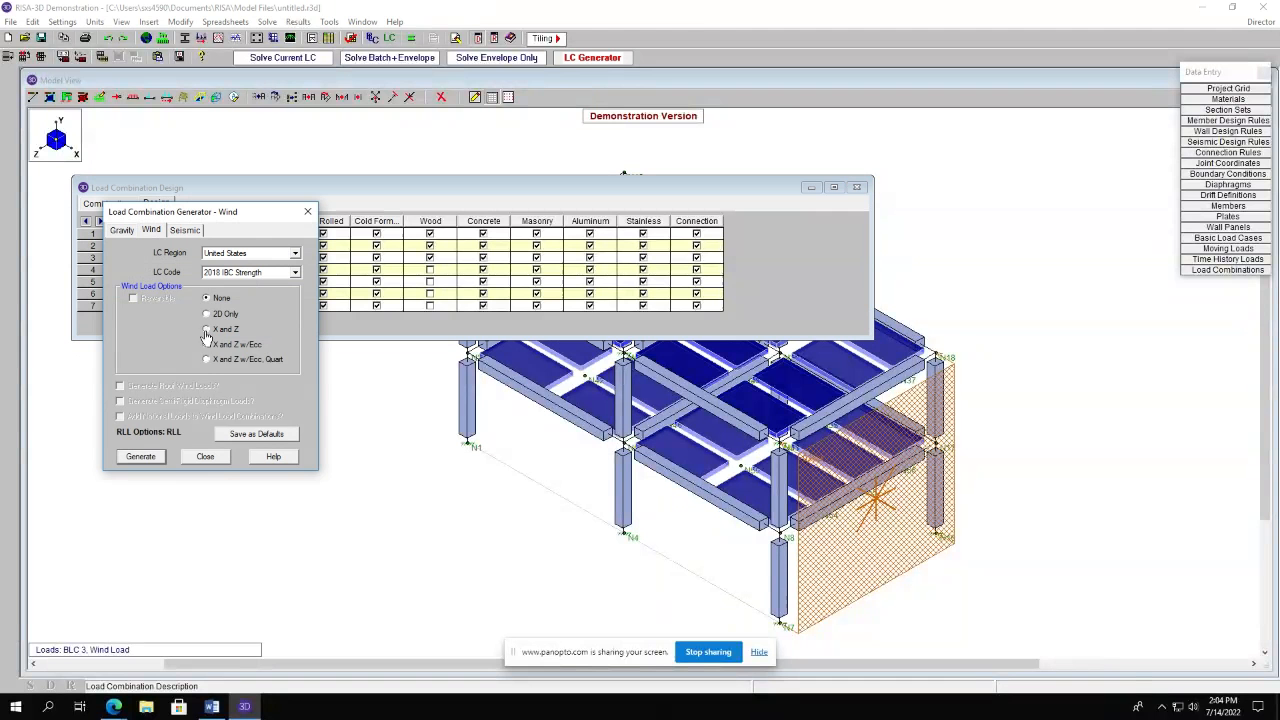
{"action": "left_click", "coordinate": [143, 456]}
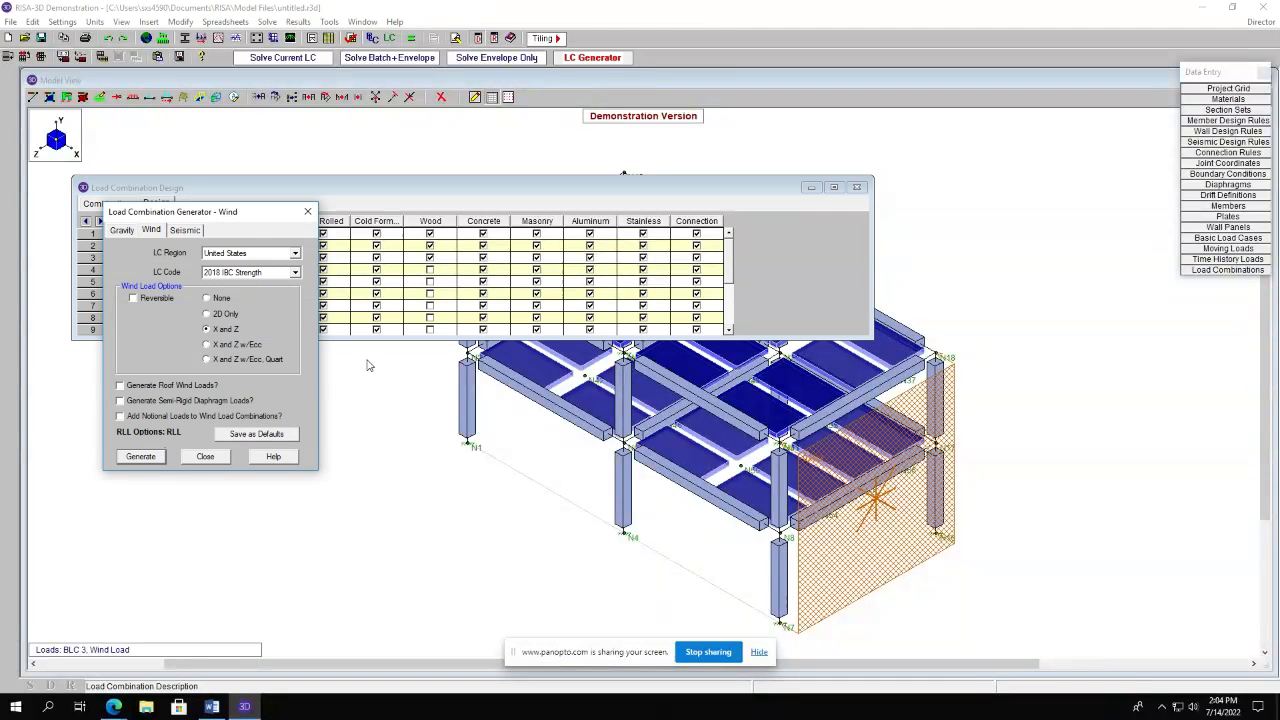
{"action": "left_click", "coordinate": [203, 457]}
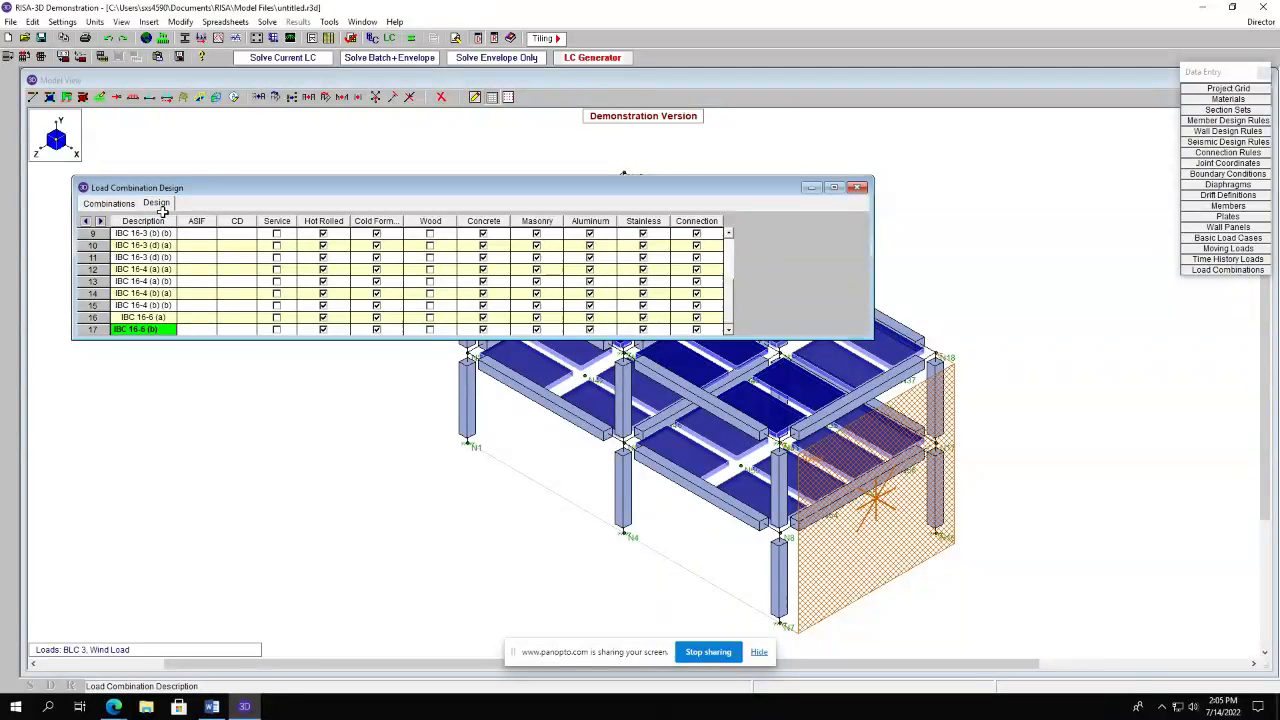
Insert a new load combination line after IBC 16-6 (a) and name it Combo.
{"action": "right_click", "coordinate": [162, 330]}
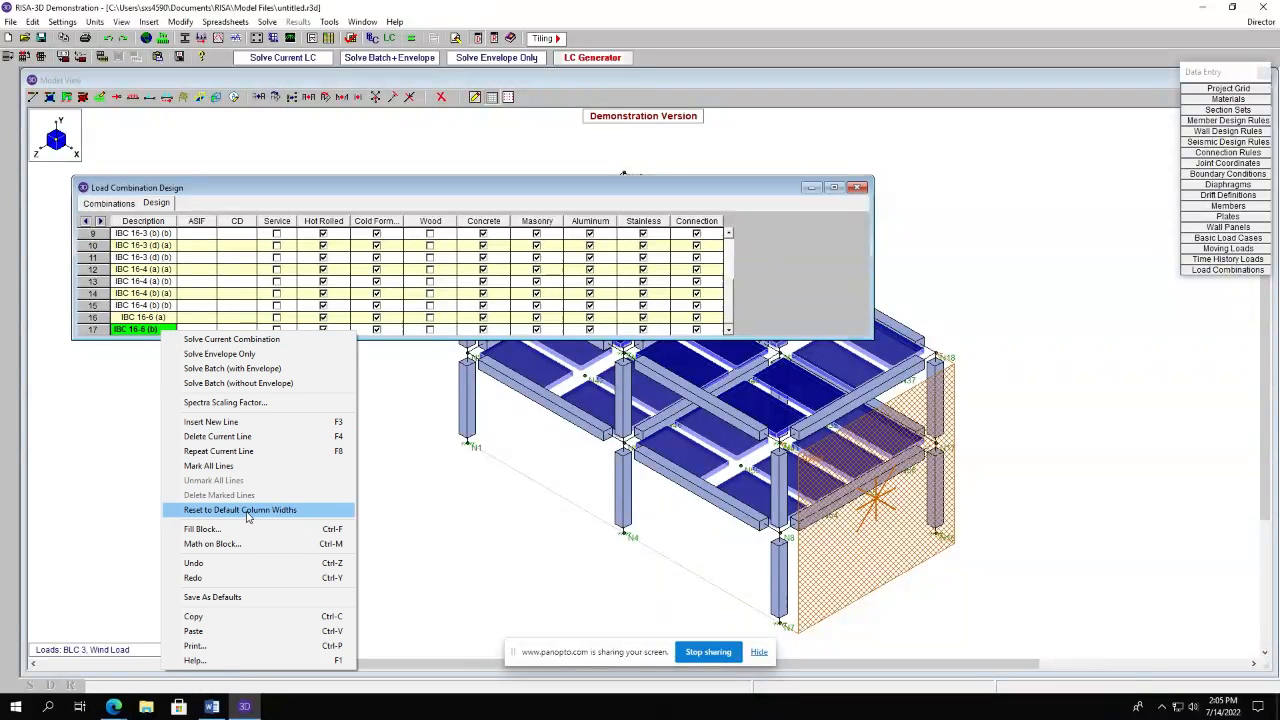
{"action": "left_click", "coordinate": [212, 421]}
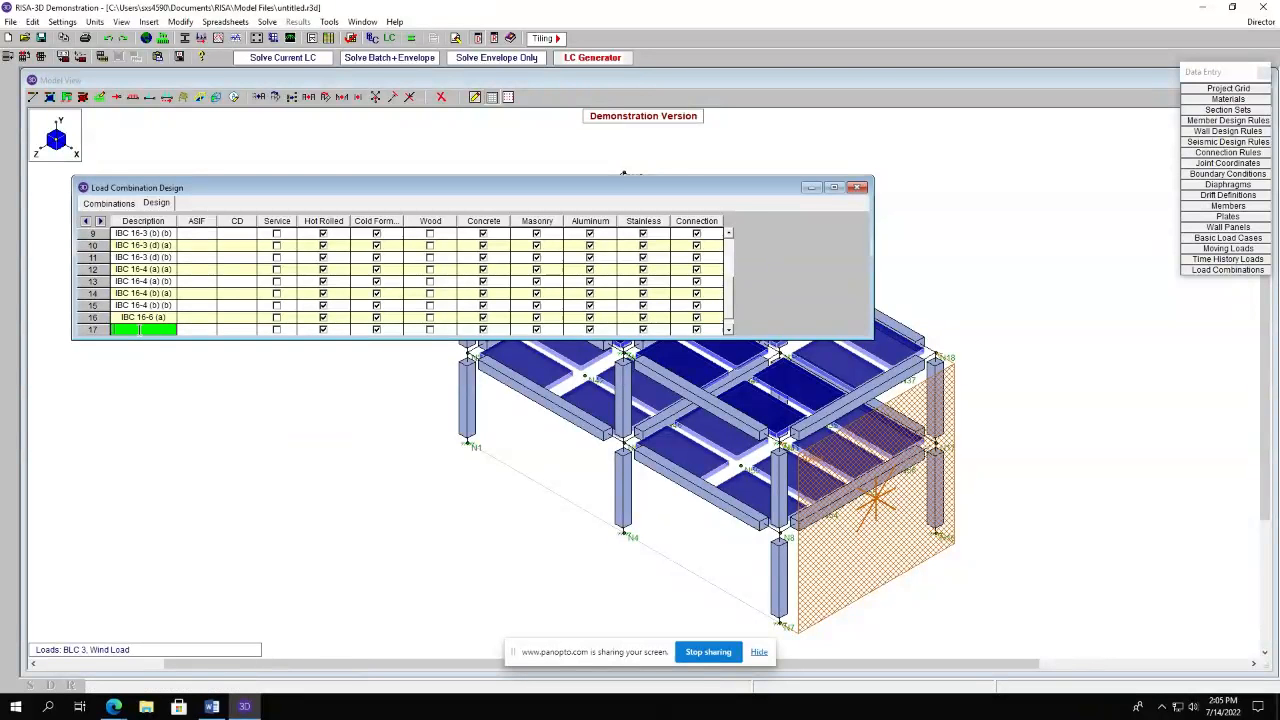
{"action": "type", "text": "Combo"}
{"action": "left_click_drag", "start_coordinate": [730, 310], "coordinate": [730, 318]}
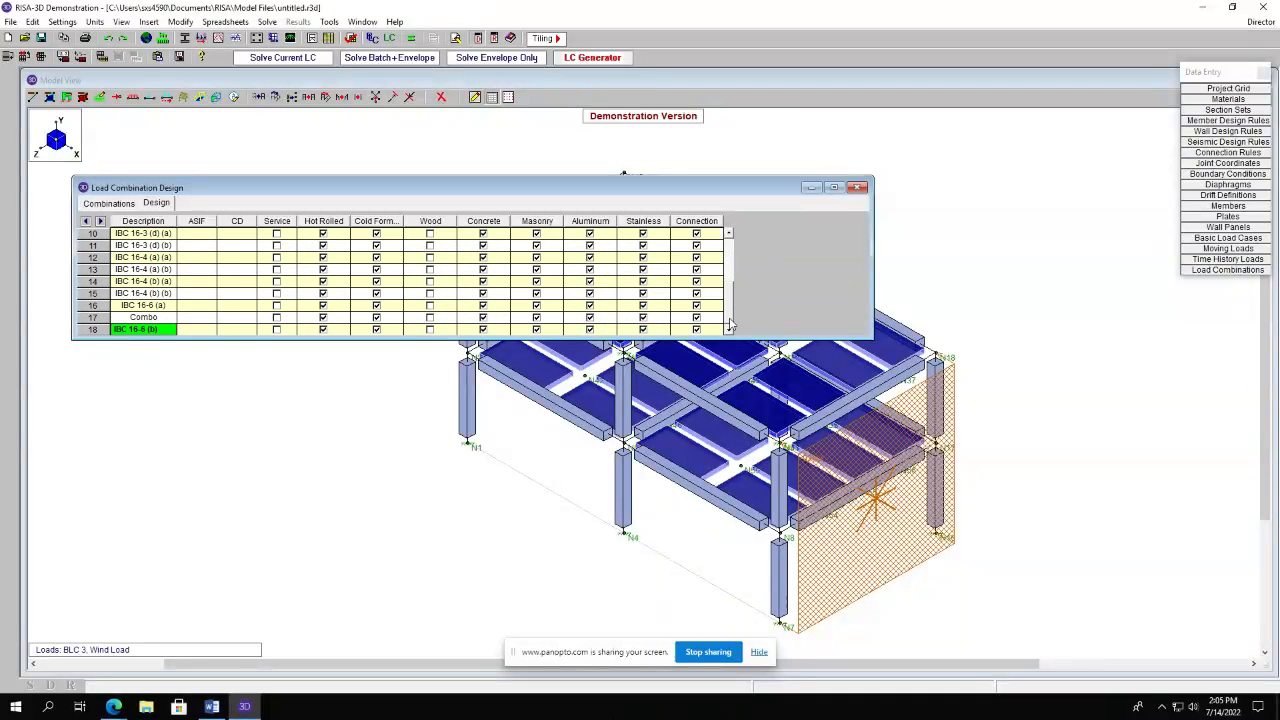
{"action": "scroll", "coordinate": [460, 317], "scroll_direction": "up", "scroll_amount": 5}
{"action": "scroll", "coordinate": [460, 317], "scroll_direction": "up", "scroll_amount": 12}
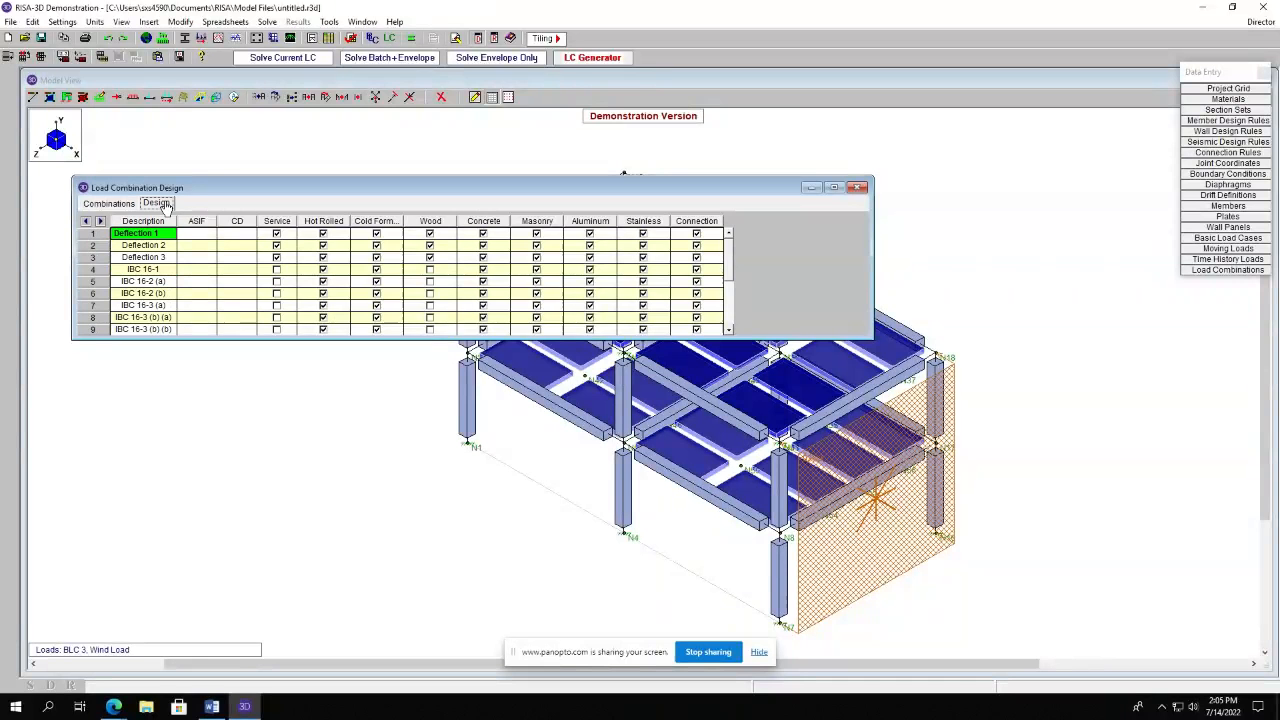
{"action": "left_click", "coordinate": [113, 204]}
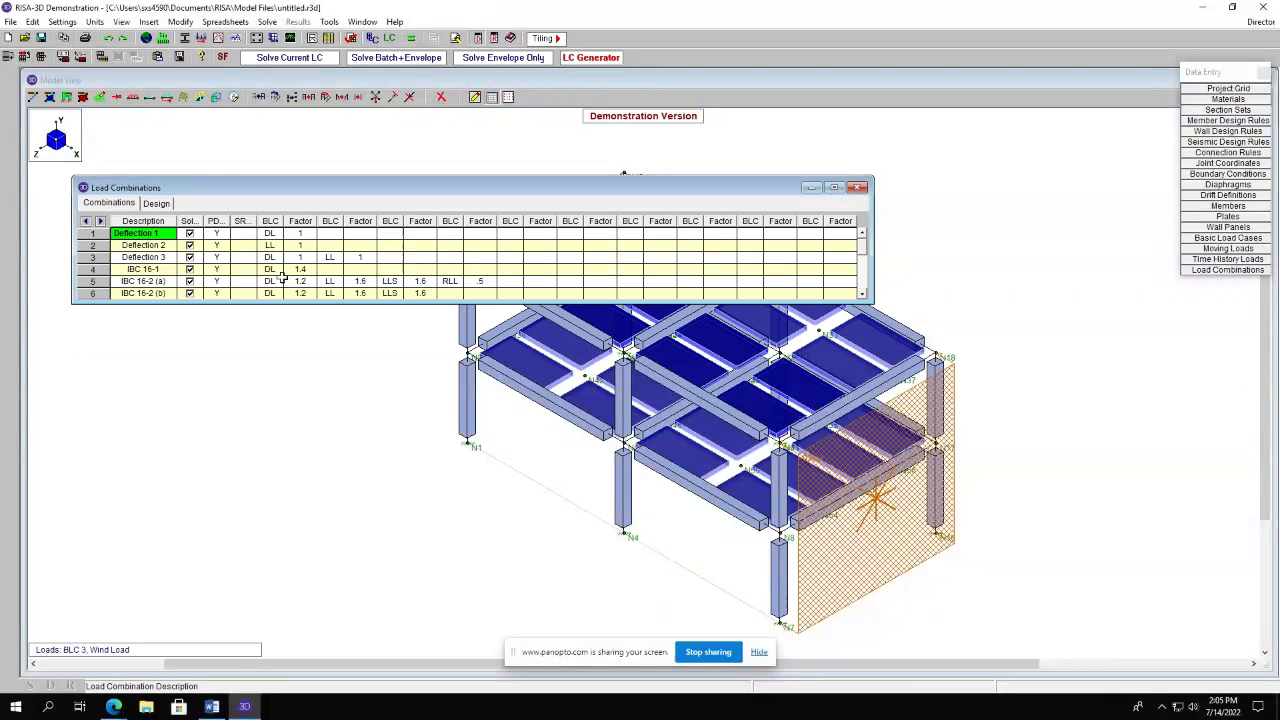
Insert a new load combination line at the top of the list and name it Combo.
{"action": "right_click", "coordinate": [155, 296]}
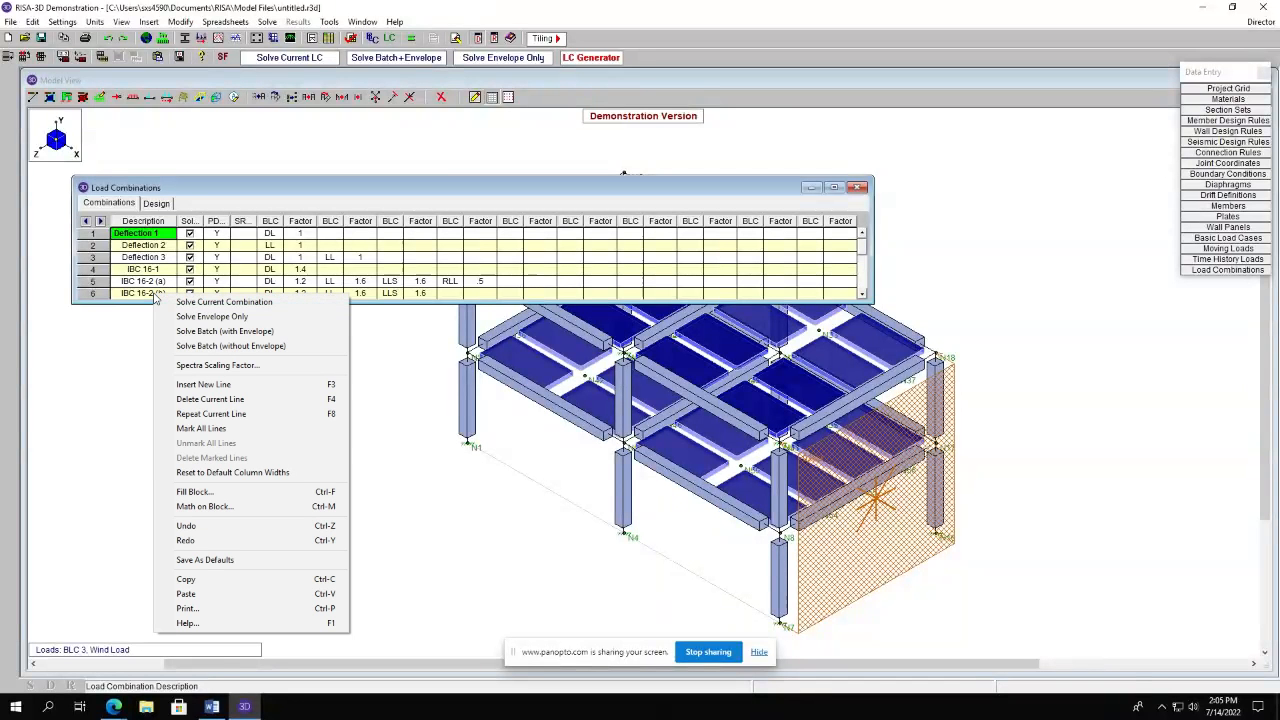
{"action": "left_click", "coordinate": [203, 385]}
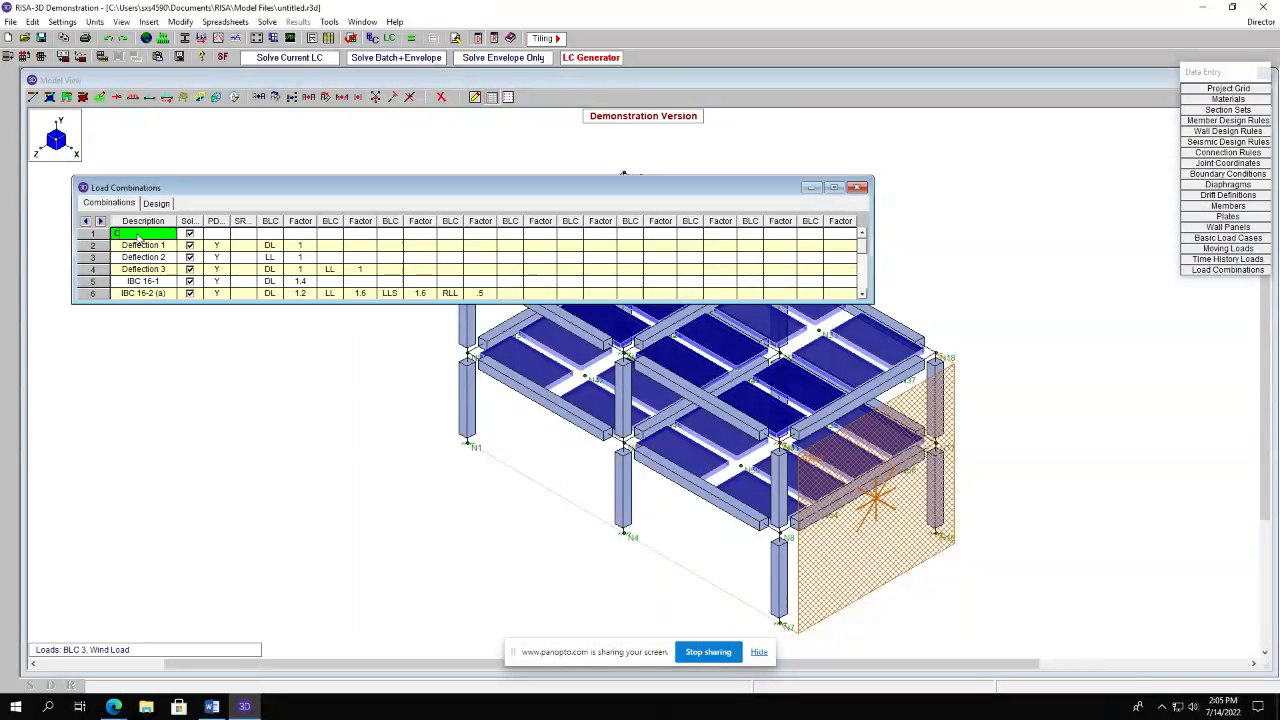
{"action": "type", "text": "Combo"}
Set the Combo combination's first entry to DL - Dead Load with a factor of 1.6.
{"action": "left_click", "coordinate": [270, 233]}
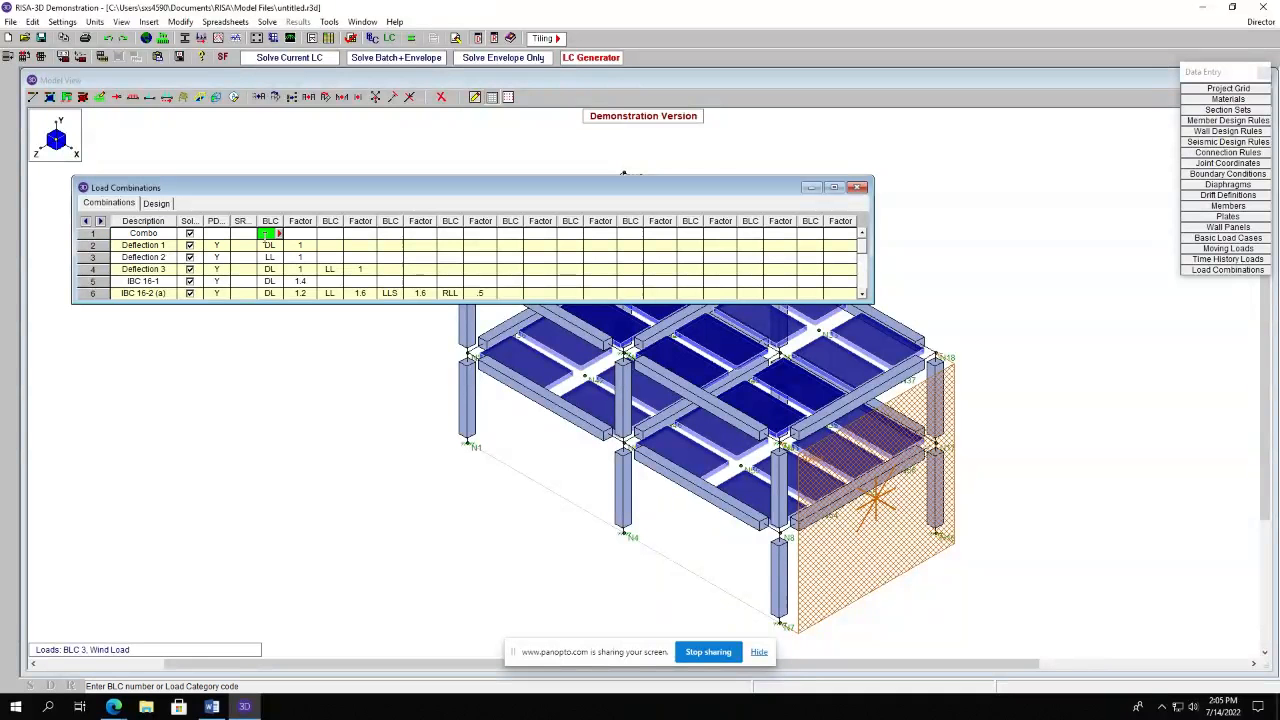
{"action": "left_click", "coordinate": [278, 236]}
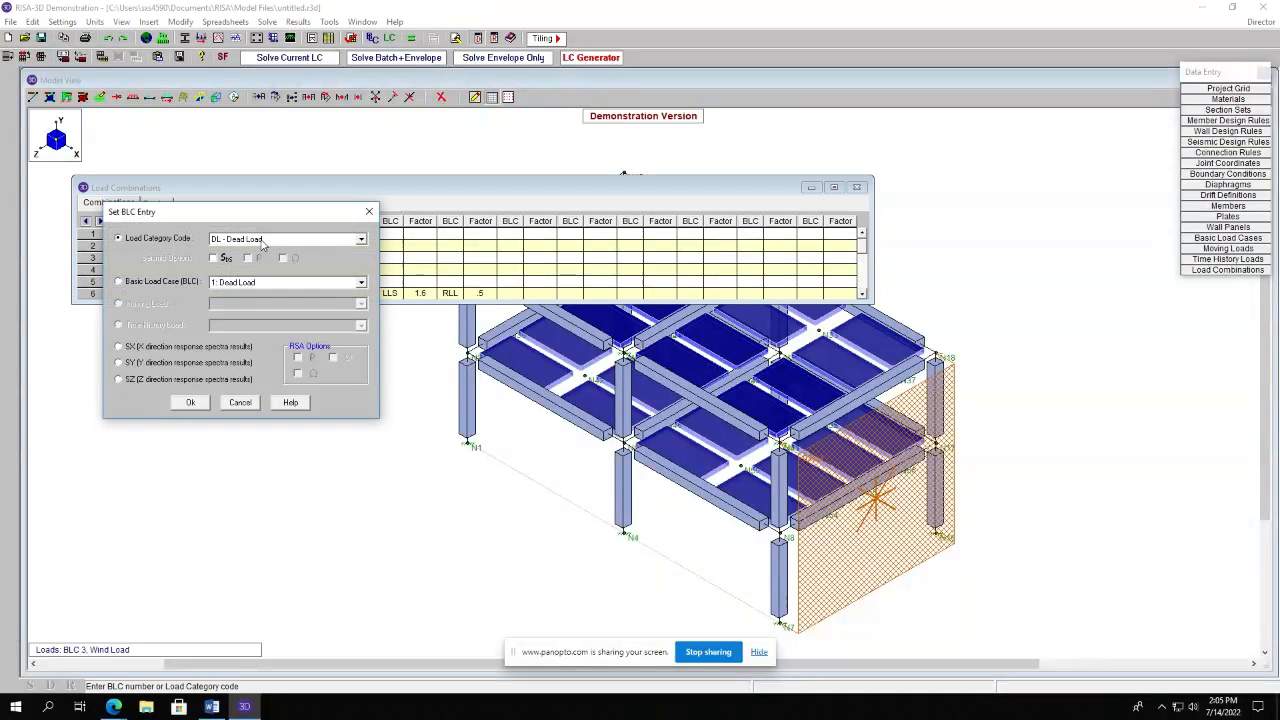
{"action": "left_click", "coordinate": [262, 240]}
{"action": "left_click", "coordinate": [242, 251]}
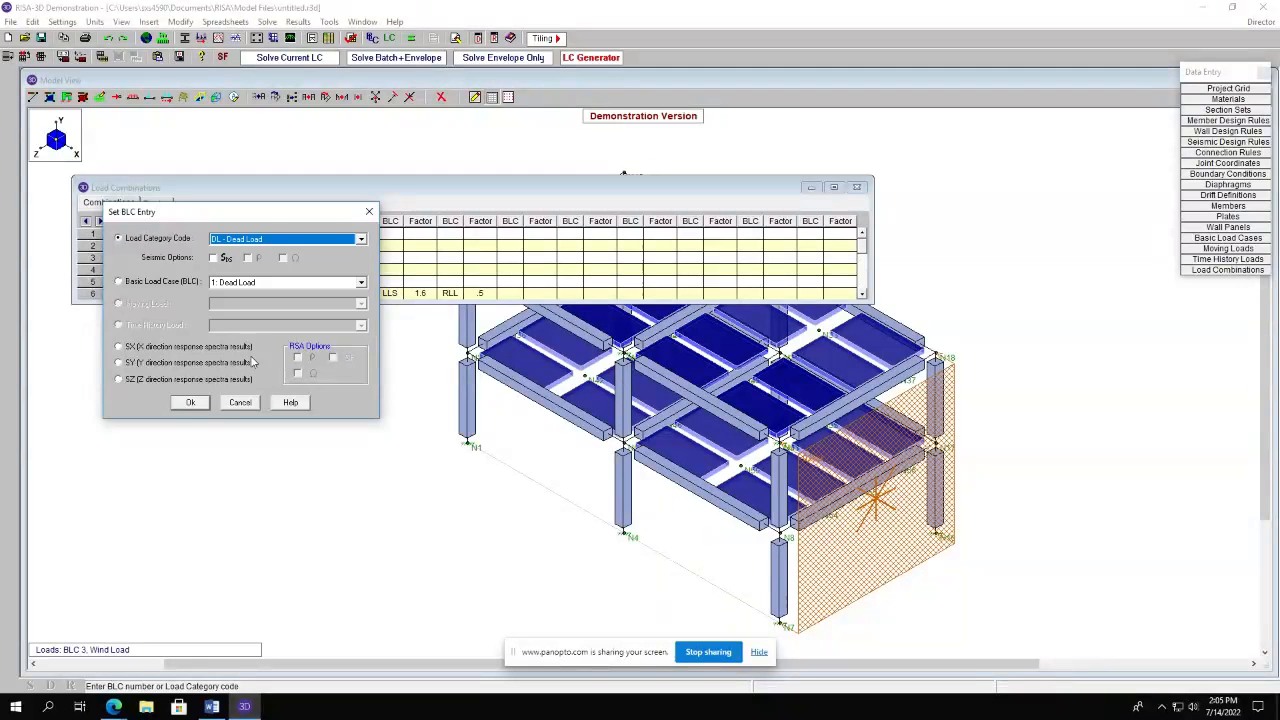
{"action": "left_click", "coordinate": [190, 402]}
{"action": "left_click", "coordinate": [300, 233]}
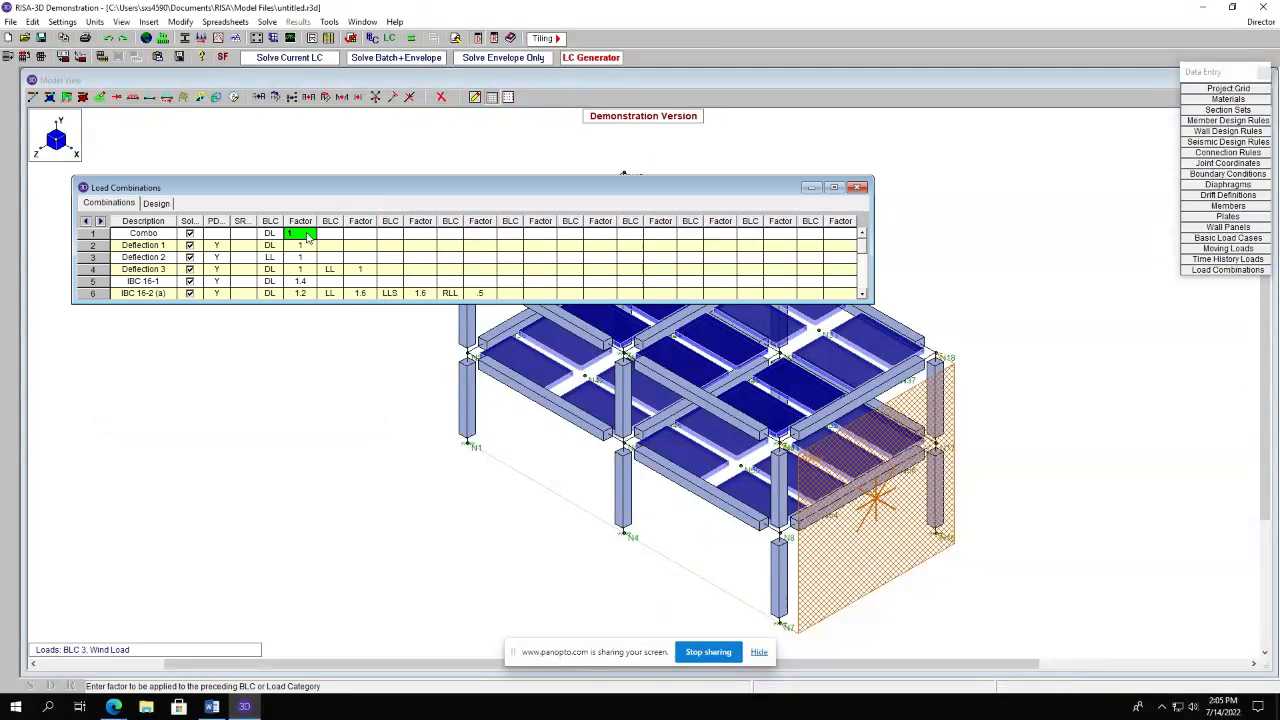
Set P-Delta for the Combo combination to Yes, calculating effects for all members.
{"action": "left_click", "coordinate": [217, 222]}
{"action": "left_click", "coordinate": [225, 233]}
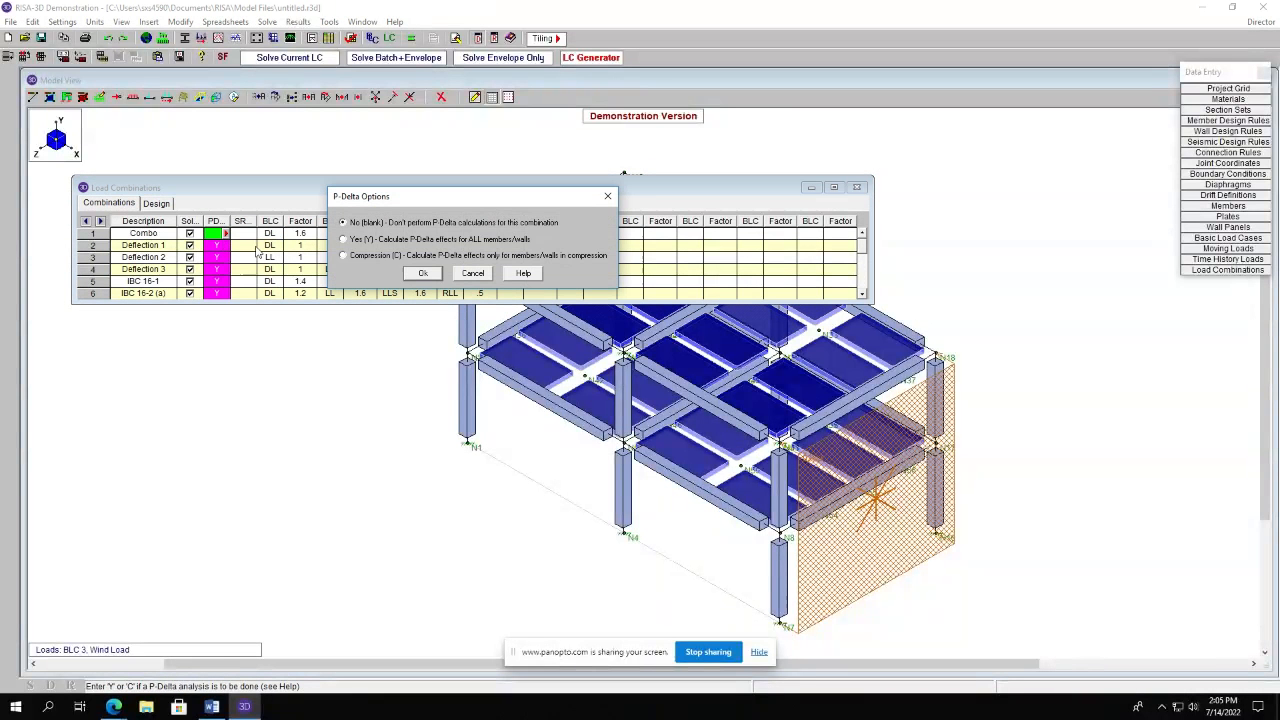
{"action": "left_click", "coordinate": [359, 241]}
{"action": "left_click", "coordinate": [424, 273]}
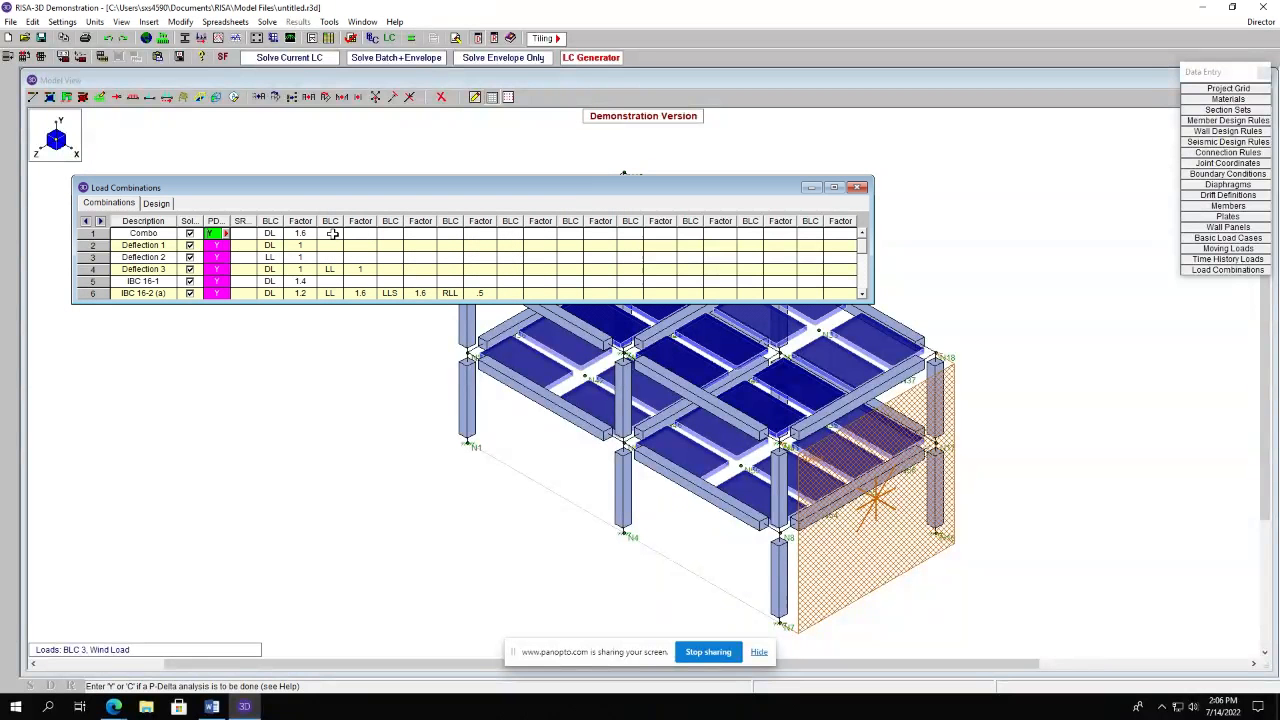
Add LL - Live Load with a factor of 1.2 to the Combo combination and close the spreadsheet.
{"action": "left_click", "coordinate": [332, 233]}
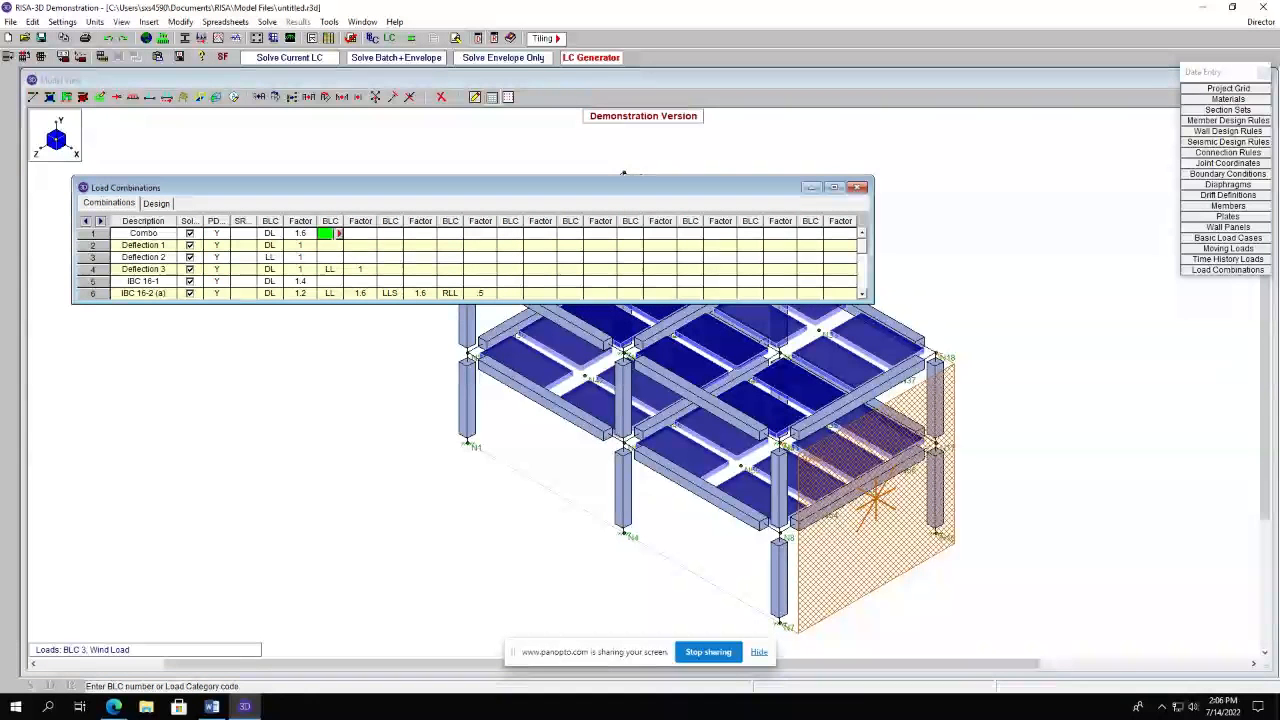
{"action": "left_click", "coordinate": [338, 233]}
{"action": "left_click", "coordinate": [276, 241]}
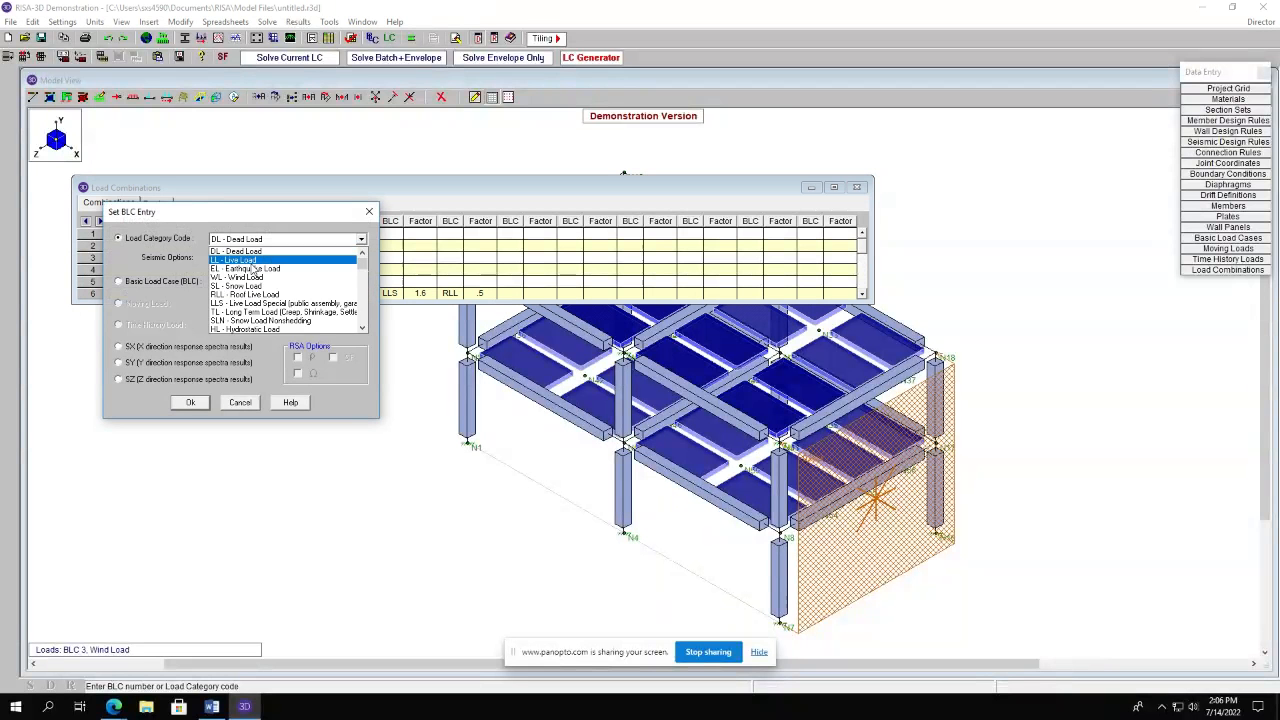
{"action": "left_click", "coordinate": [252, 260]}
{"action": "left_click", "coordinate": [190, 402]}
{"action": "left_click", "coordinate": [372, 234]}
{"action": "type", "text": "1.2"}
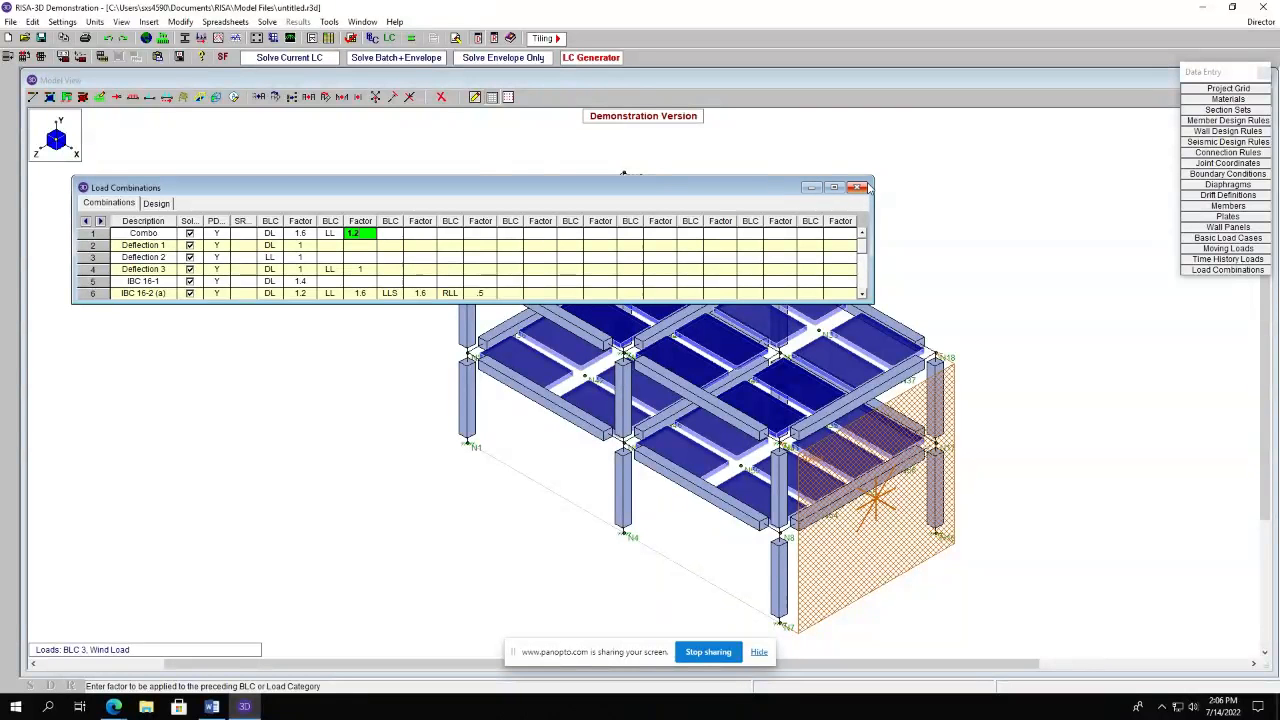
{"action": "left_click", "coordinate": [857, 188]}
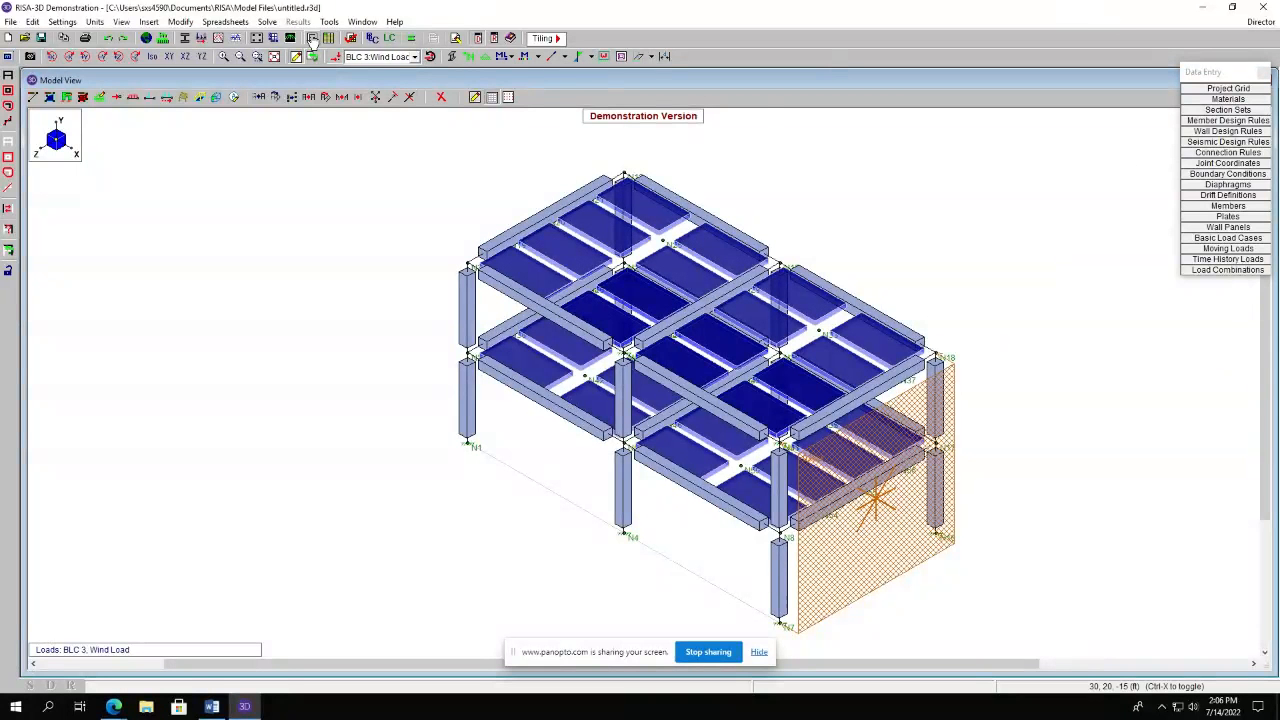
Solve the model for the single load combination 1: Combo.
{"action": "left_click", "coordinate": [225, 21]}
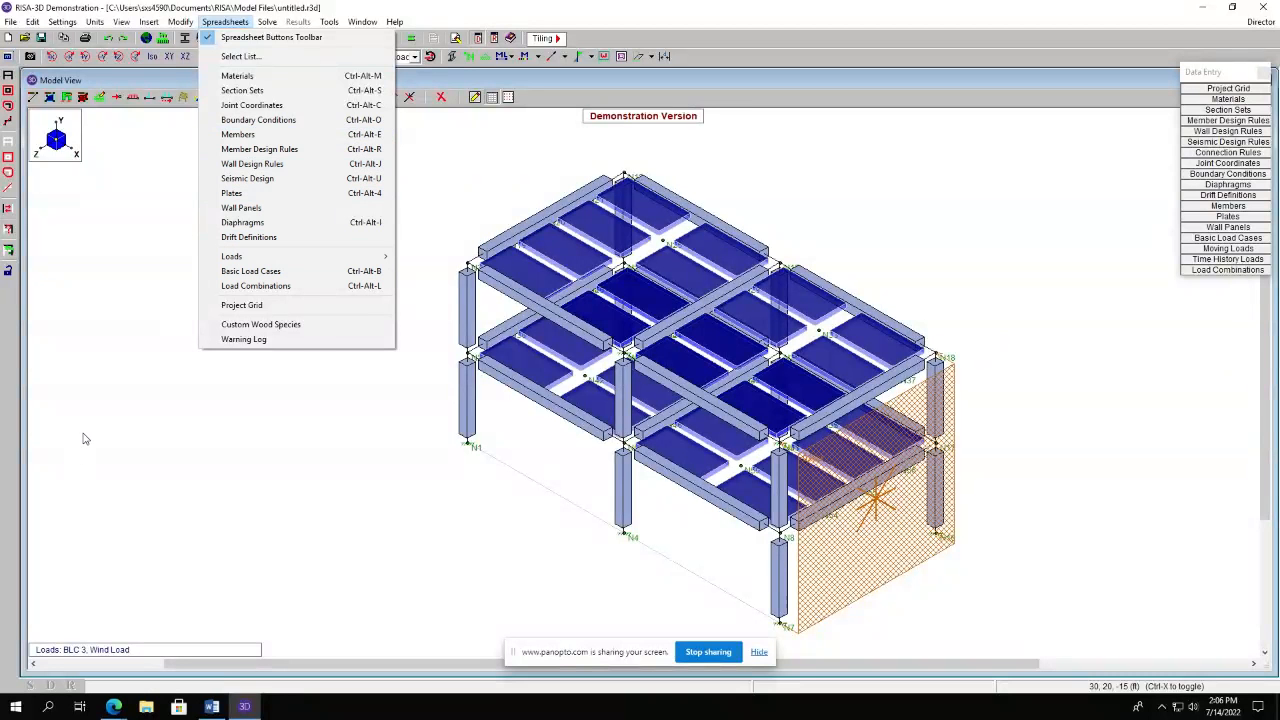
{"action": "left_click", "coordinate": [321, 477]}
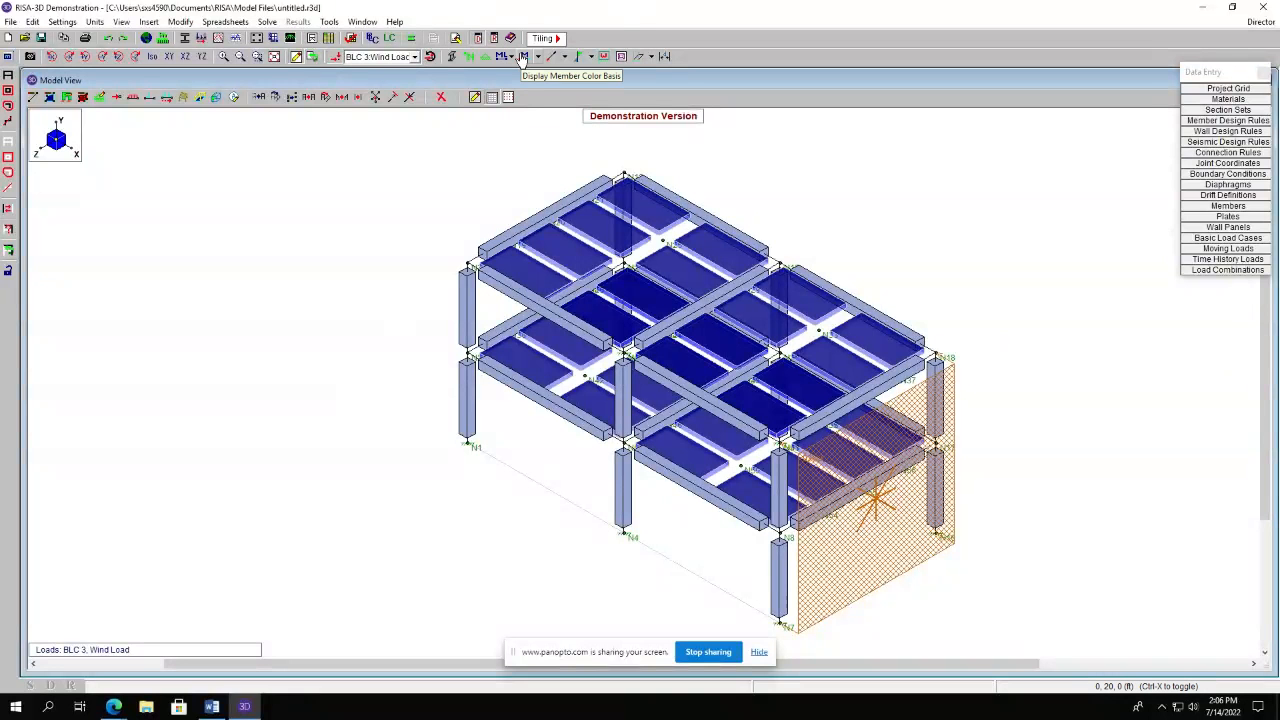
{"action": "left_click", "coordinate": [413, 40]}
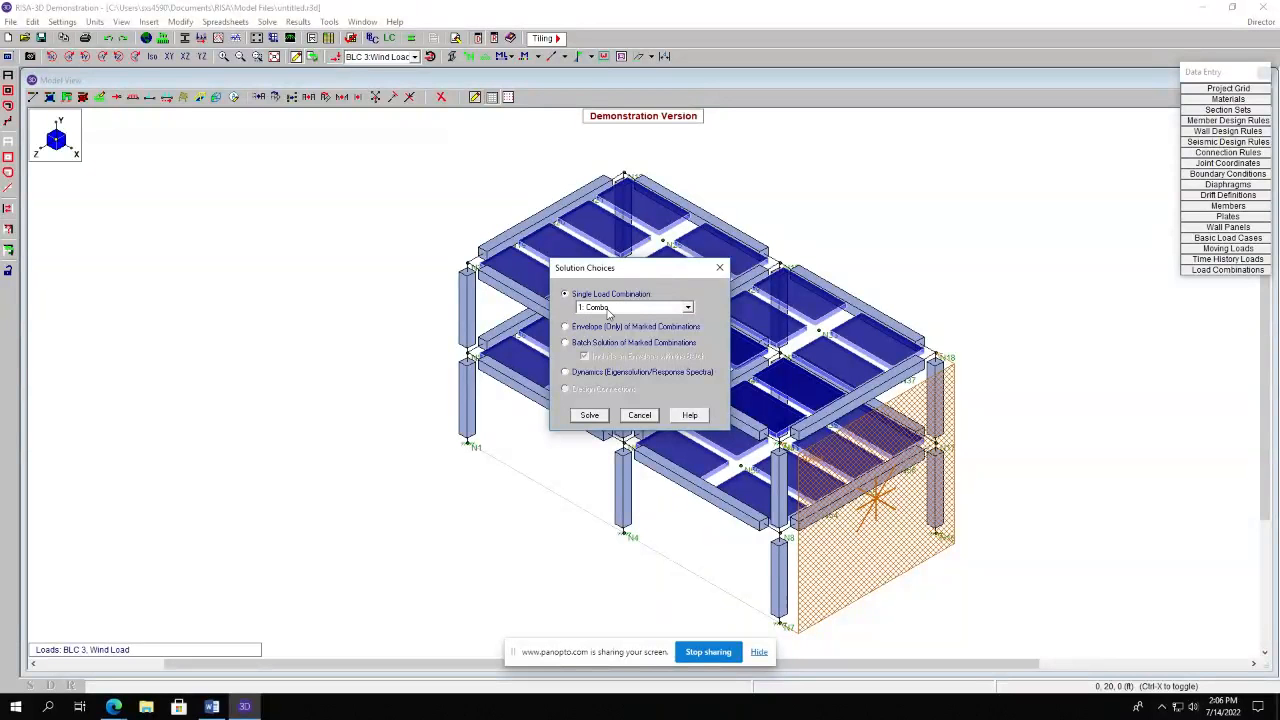
{"action": "left_click", "coordinate": [592, 415]}
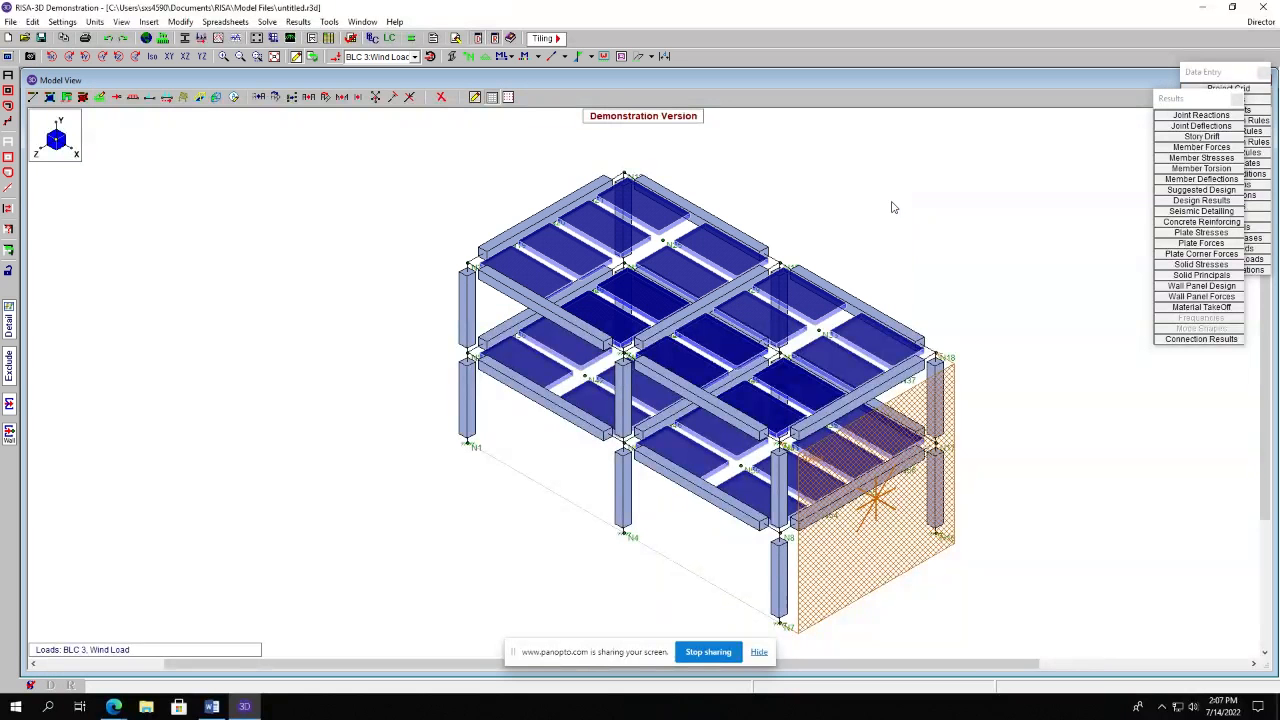
{"action": "left_click", "coordinate": [889, 203]}
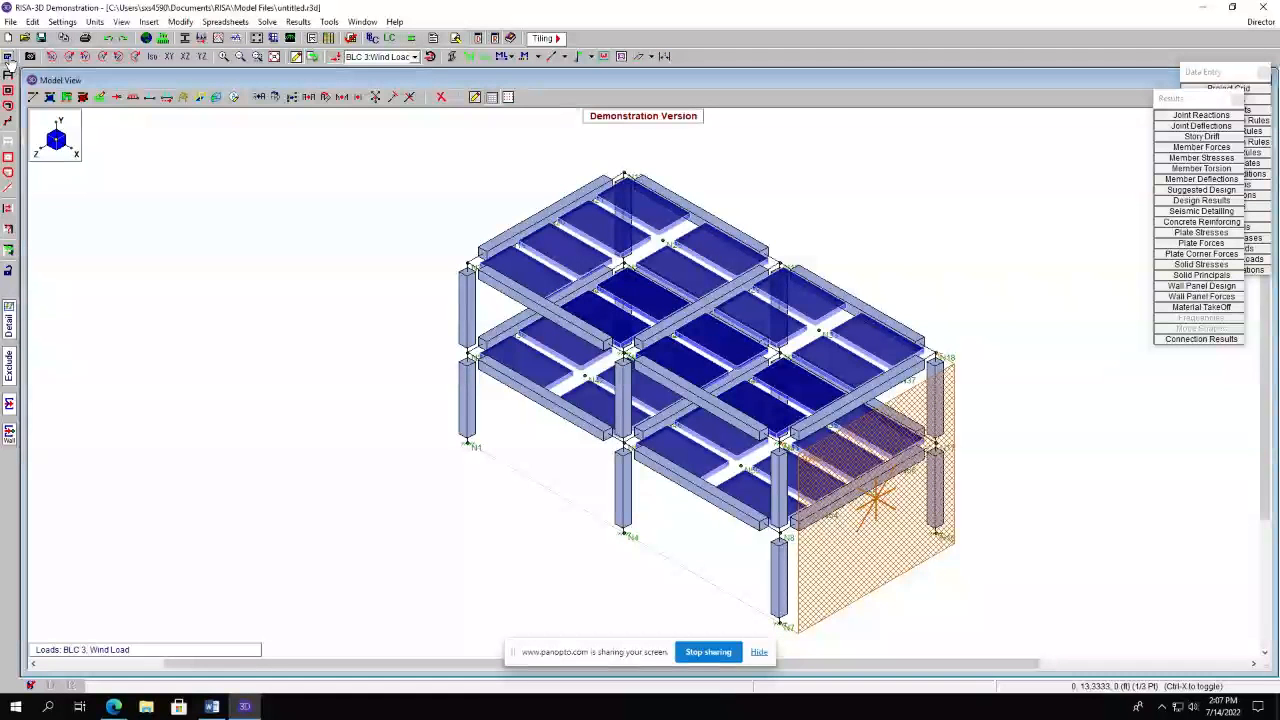
Display the deflected shape of the model for the Combo load combination.
{"action": "left_click", "coordinate": [8, 56]}
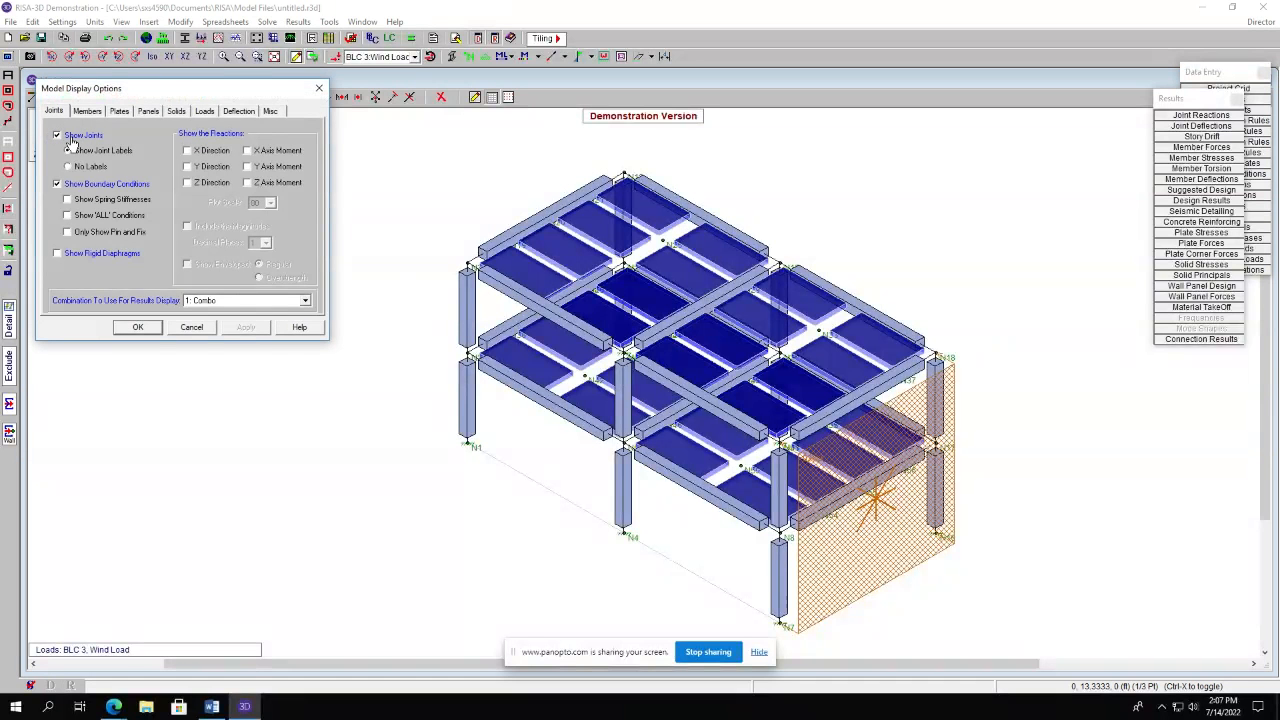
{"action": "left_click", "coordinate": [237, 112]}
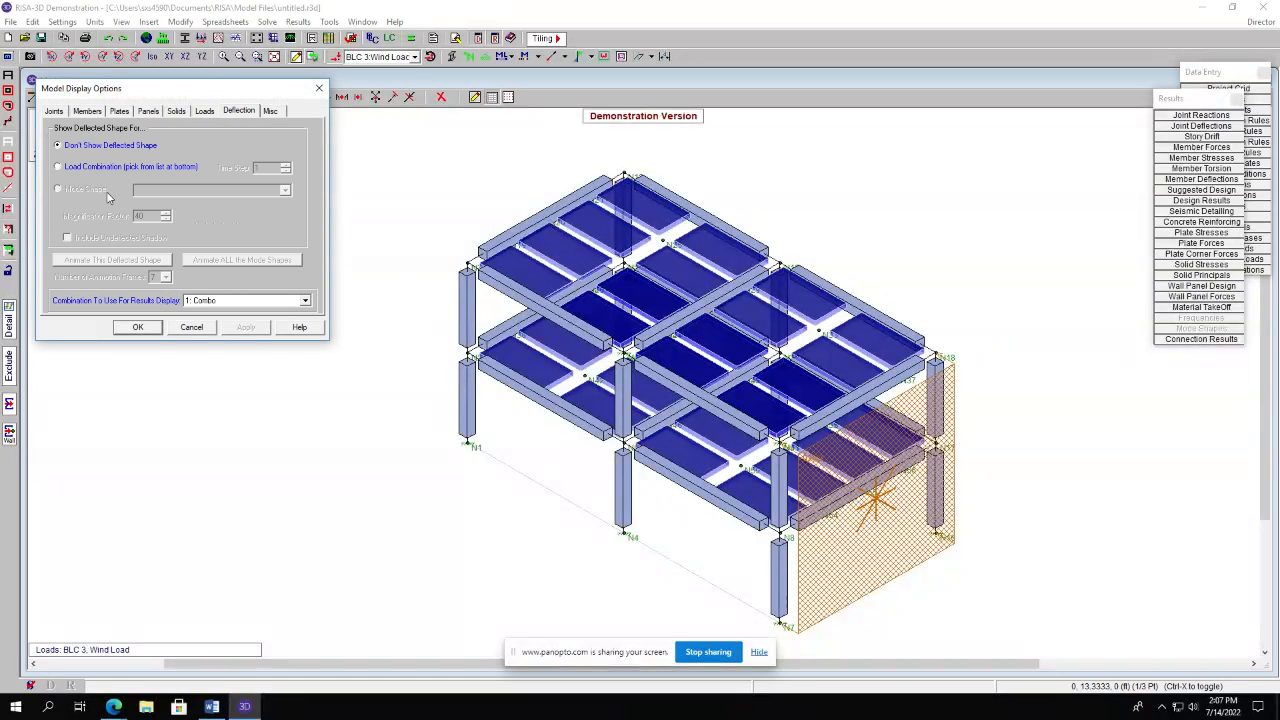
{"action": "left_click", "coordinate": [59, 167]}
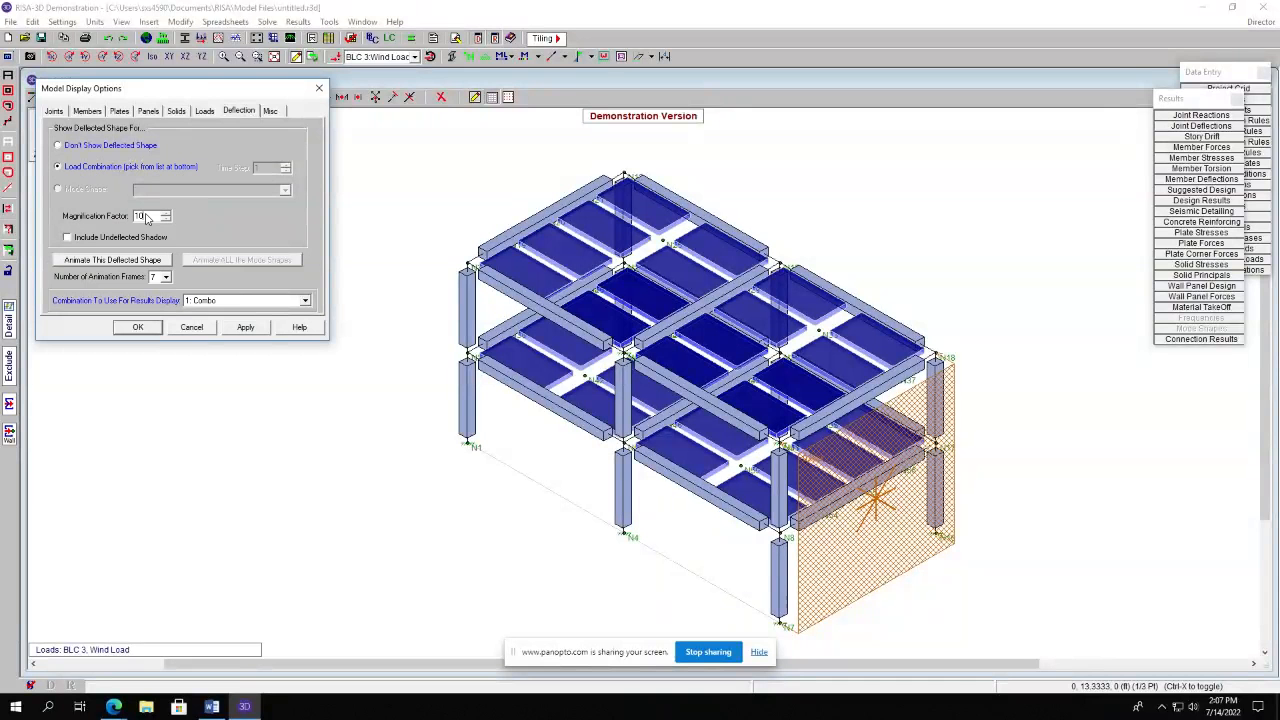
{"action": "left_click", "coordinate": [247, 328]}
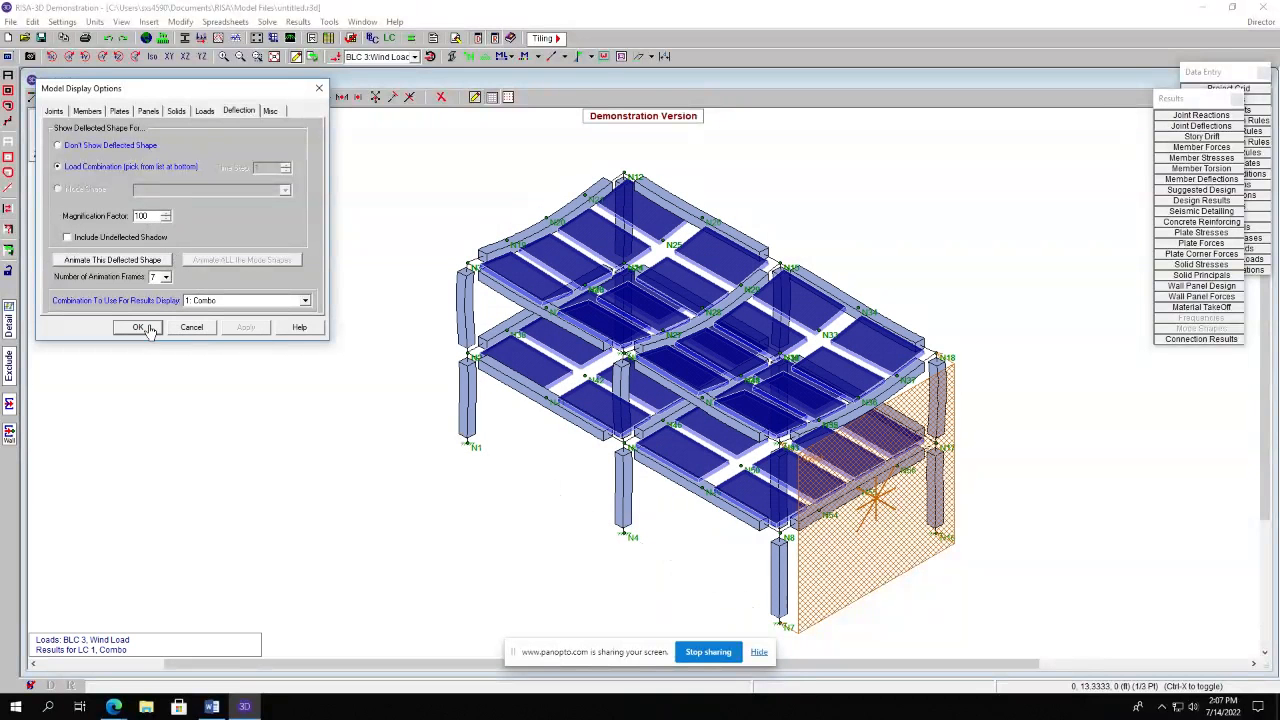
{"action": "left_click", "coordinate": [140, 328]}
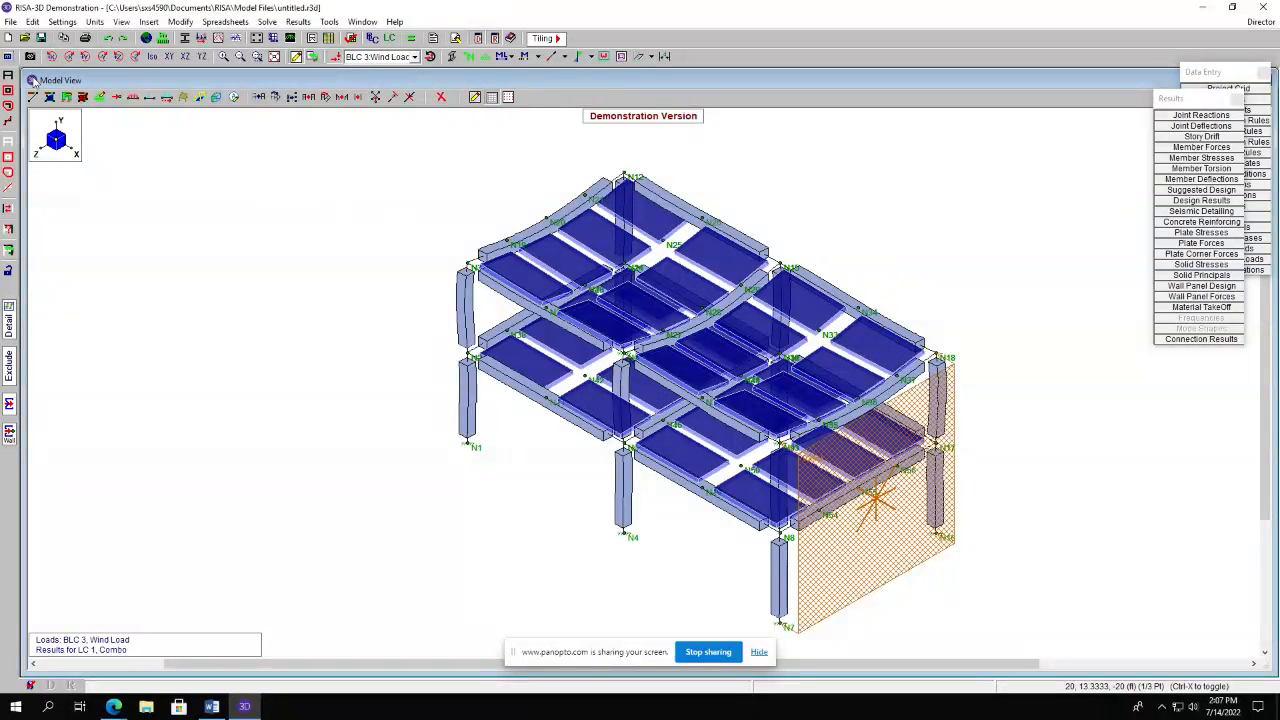
Hide the deflected shape and draw the members color coded on a Compression basis.
{"action": "left_click", "coordinate": [9, 56]}
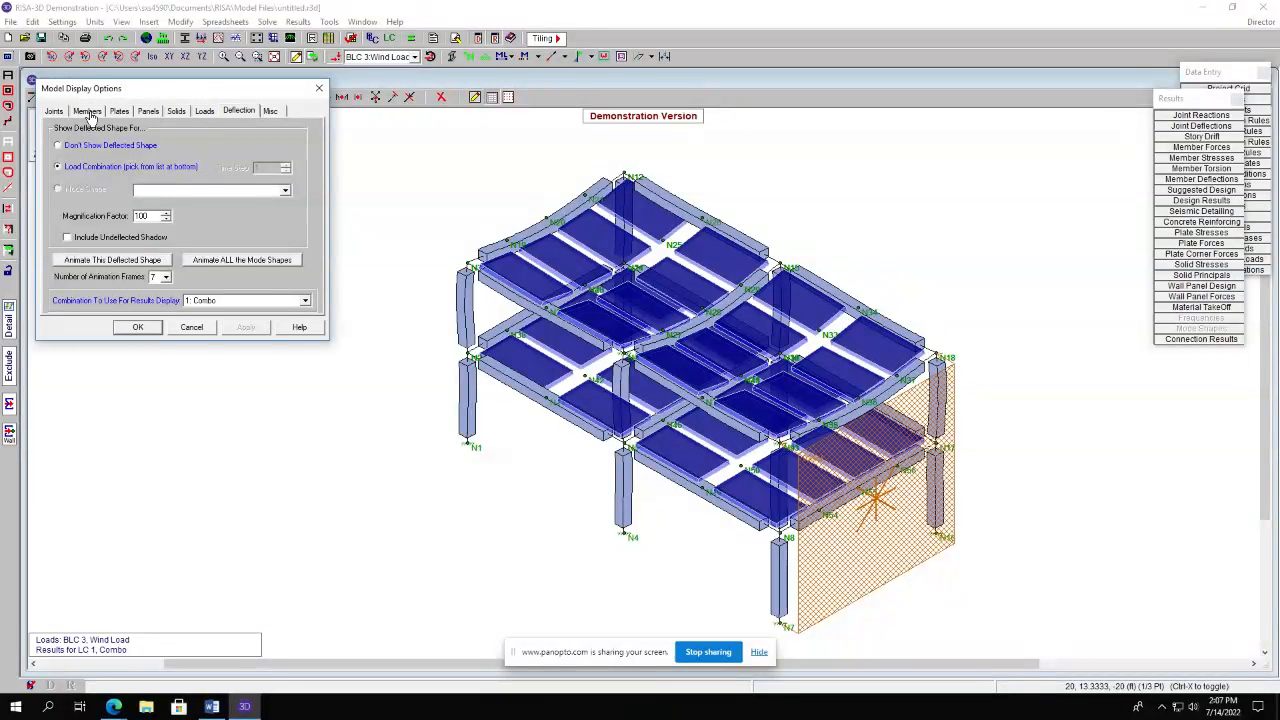
{"action": "left_click", "coordinate": [55, 112]}
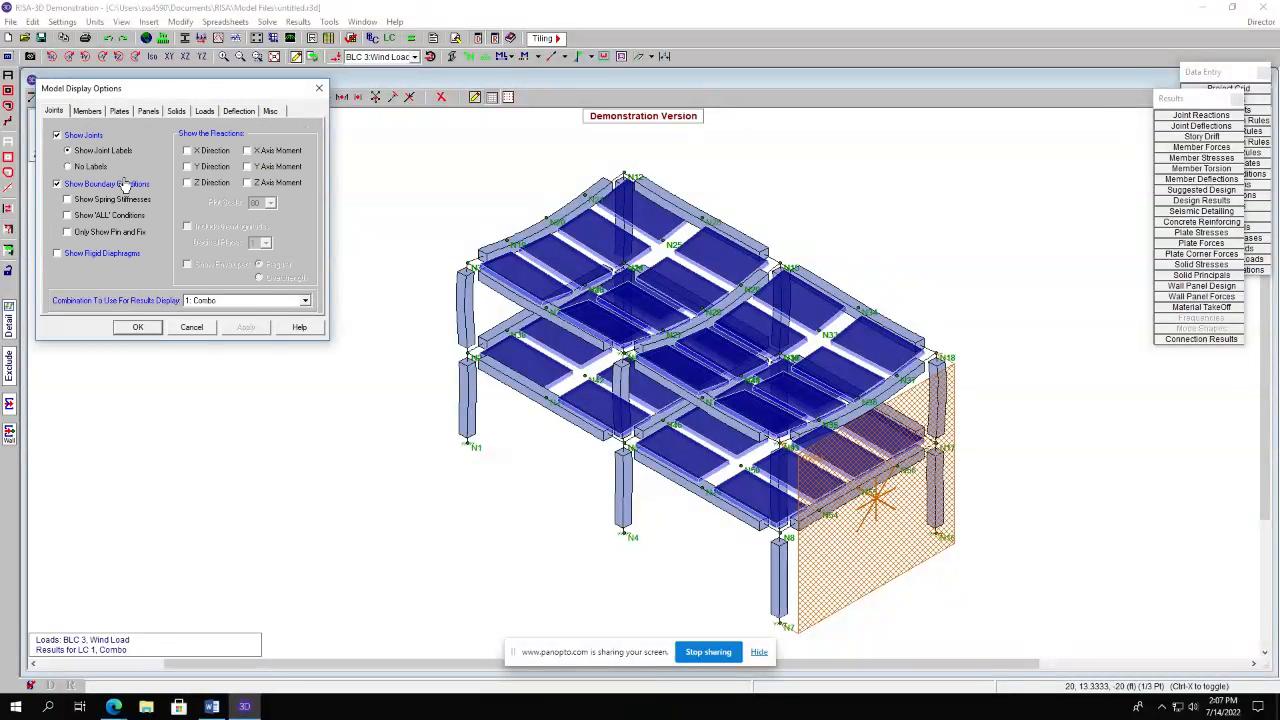
{"action": "left_click", "coordinate": [237, 112]}
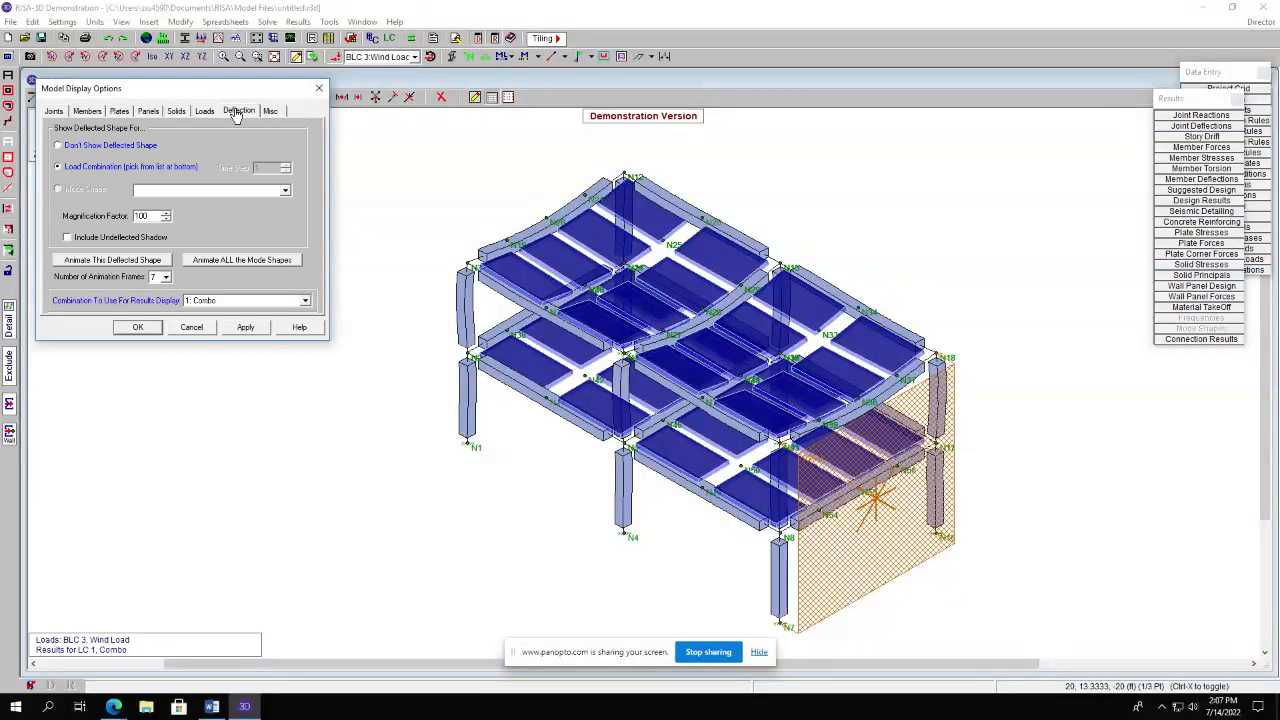
{"action": "left_click", "coordinate": [58, 145]}
{"action": "left_click", "coordinate": [55, 111]}
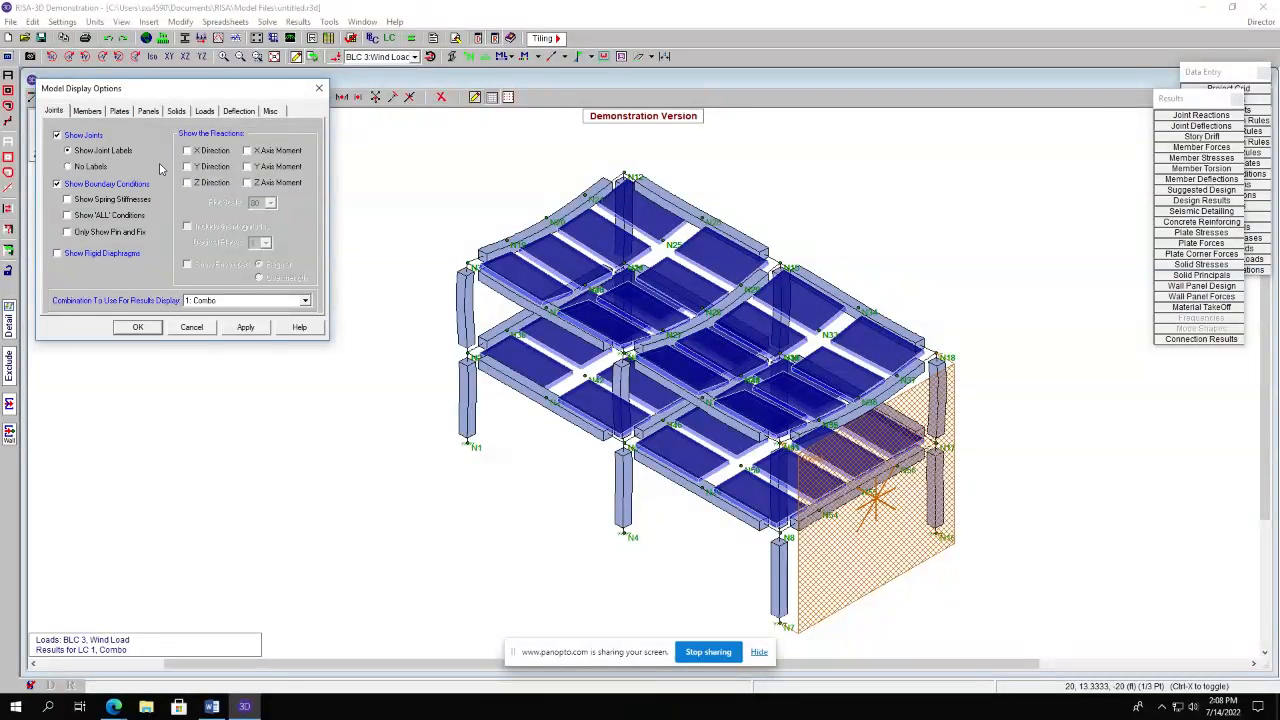
{"action": "left_click", "coordinate": [85, 114]}
{"action": "left_click", "coordinate": [123, 154]}
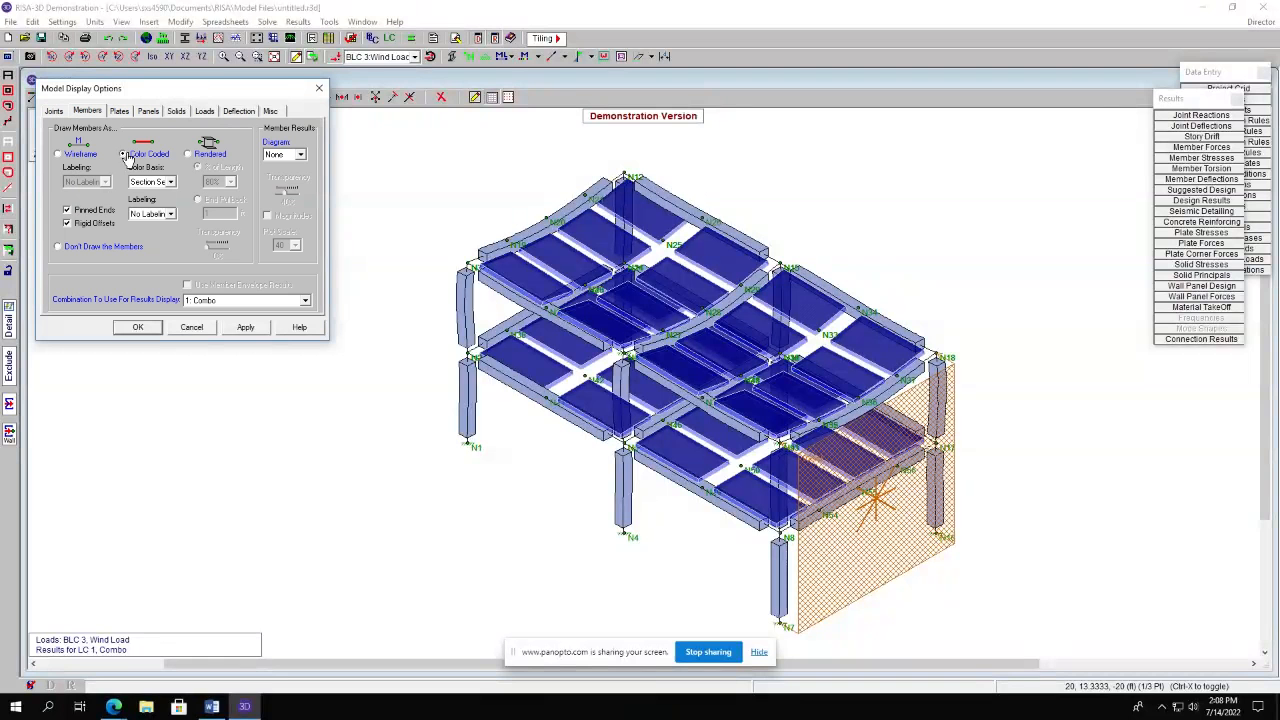
{"action": "left_click", "coordinate": [164, 186]}
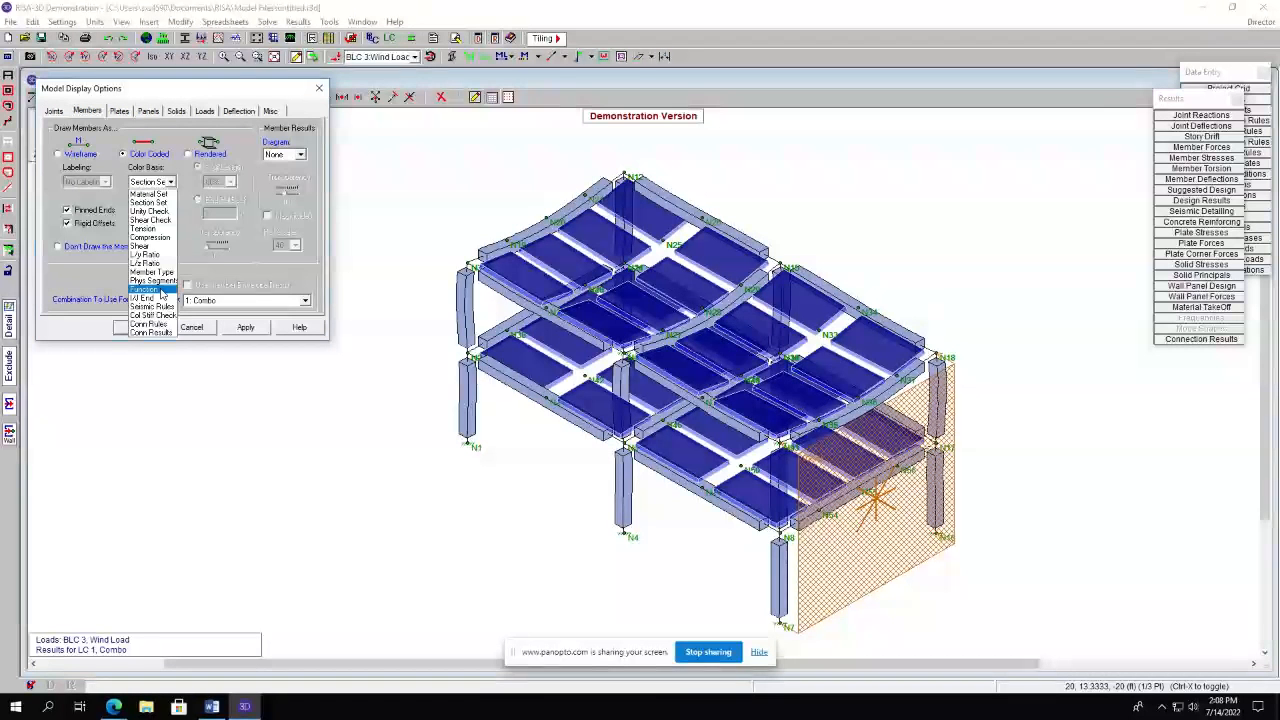
{"action": "left_click", "coordinate": [150, 238]}
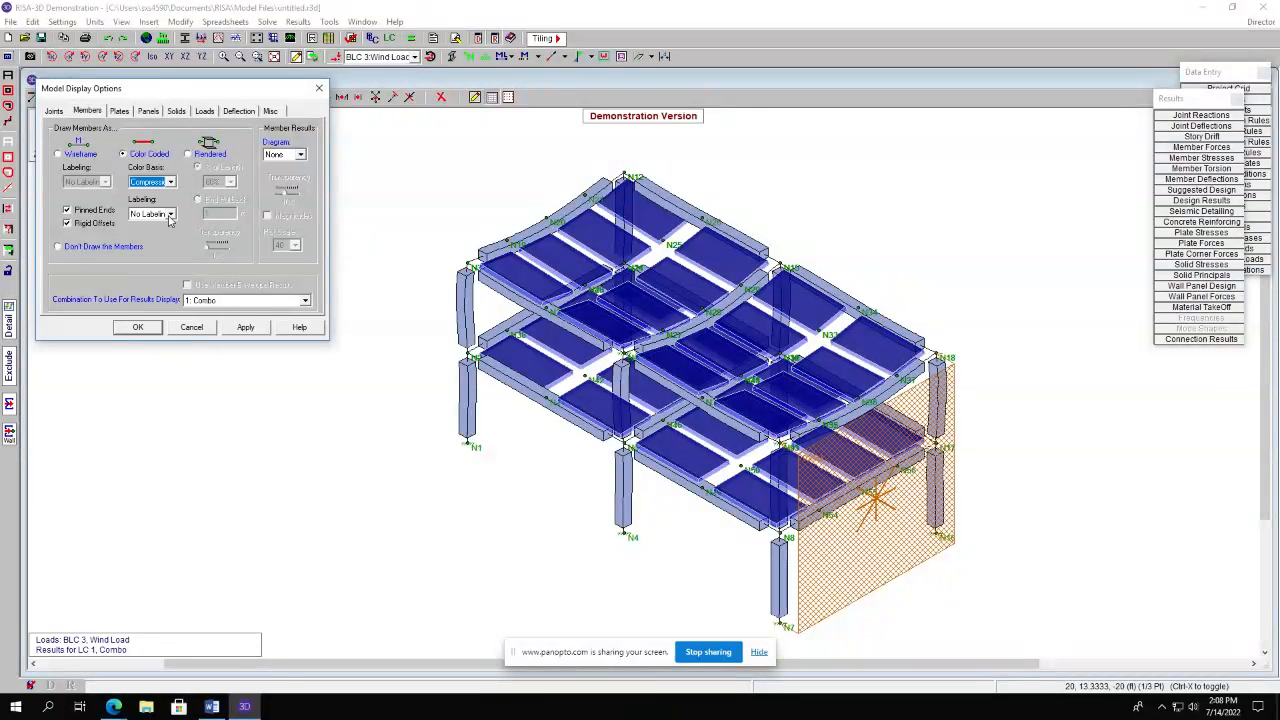
{"action": "left_click", "coordinate": [165, 215]}
{"action": "left_click", "coordinate": [172, 216]}
{"action": "left_click", "coordinate": [246, 329]}
{"action": "left_click", "coordinate": [133, 329]}
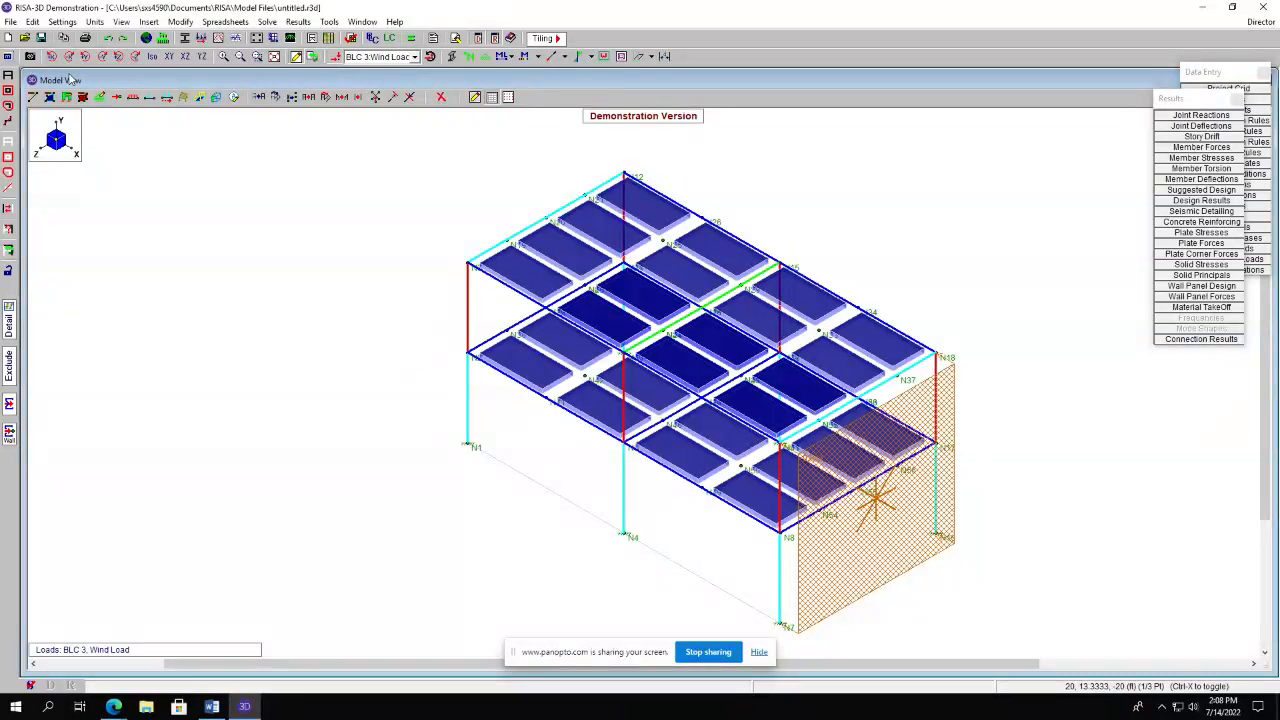
Draw the members as wireframe with their labels shown.
{"action": "left_click", "coordinate": [9, 57]}
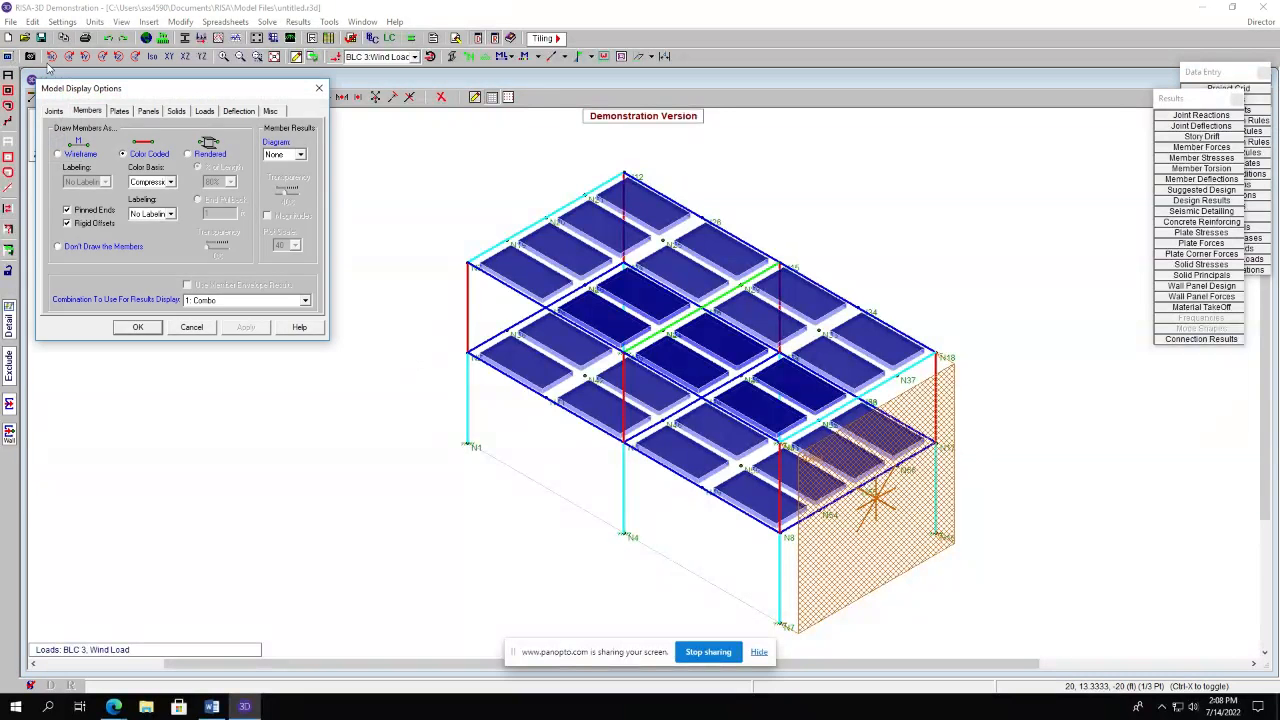
{"action": "left_click", "coordinate": [117, 112]}
{"action": "left_click", "coordinate": [88, 116]}
{"action": "left_click", "coordinate": [59, 155]}
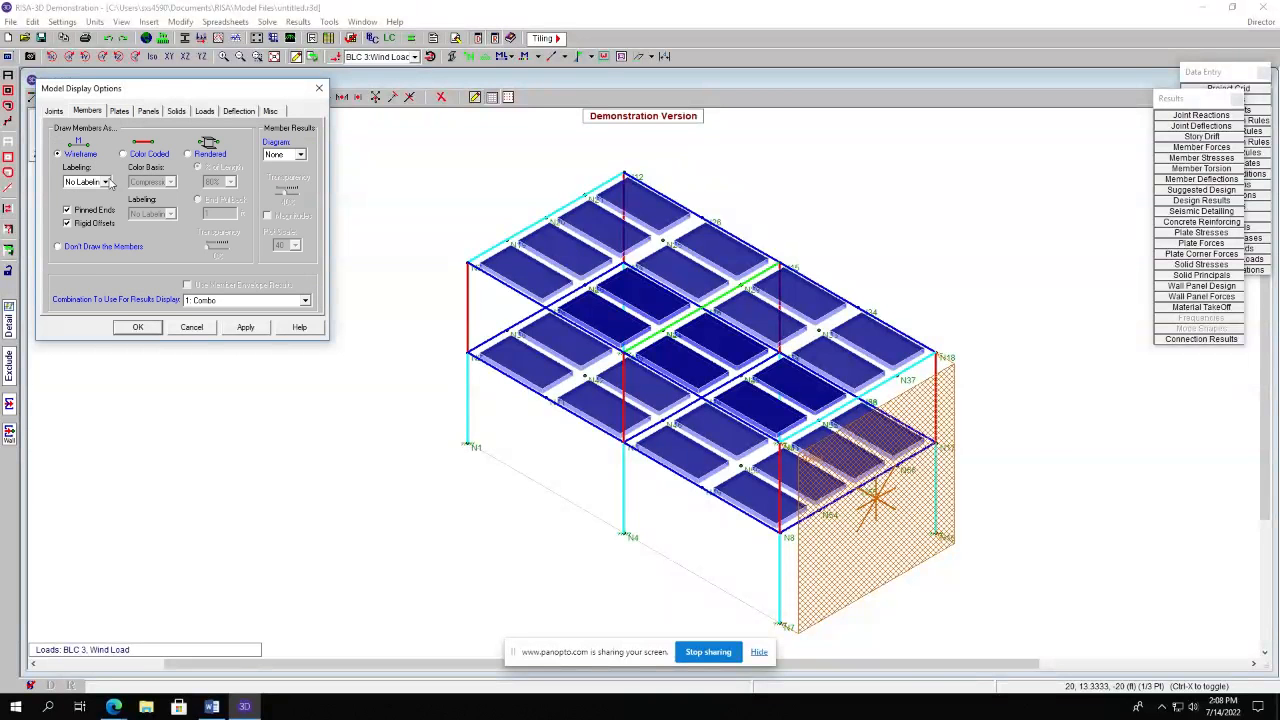
{"action": "left_click", "coordinate": [105, 182]}
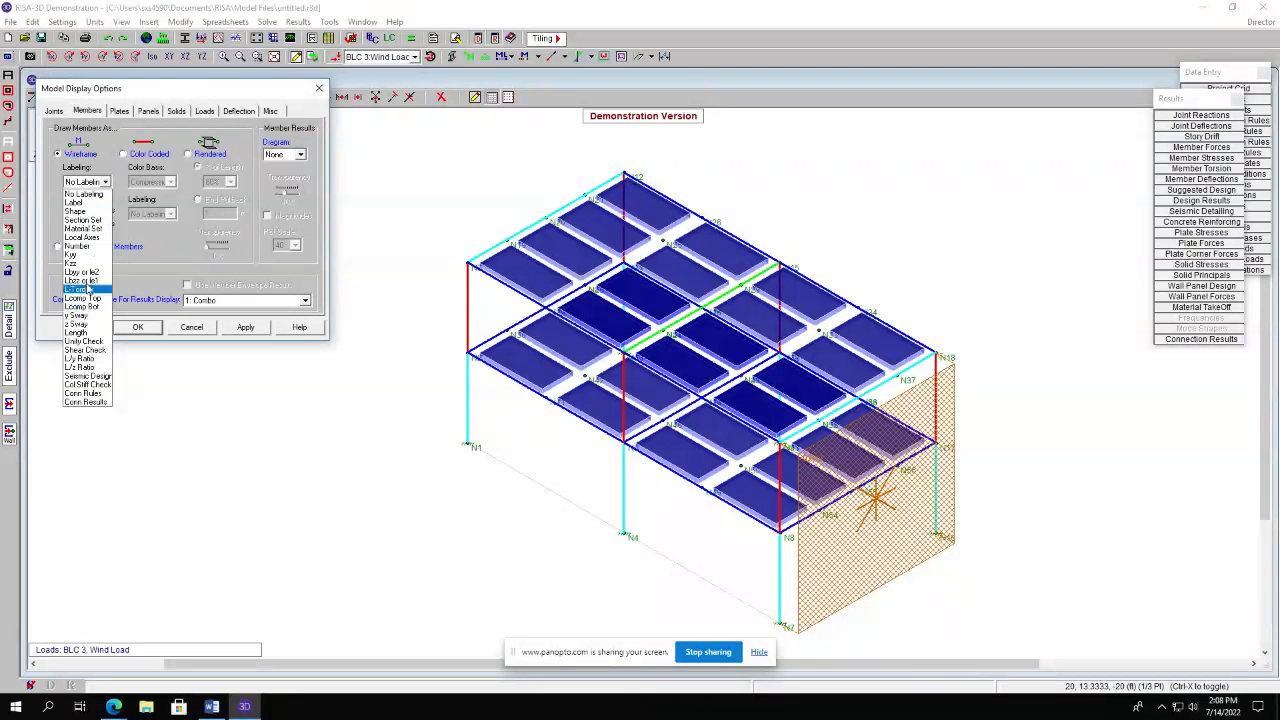
{"action": "left_click", "coordinate": [80, 202]}
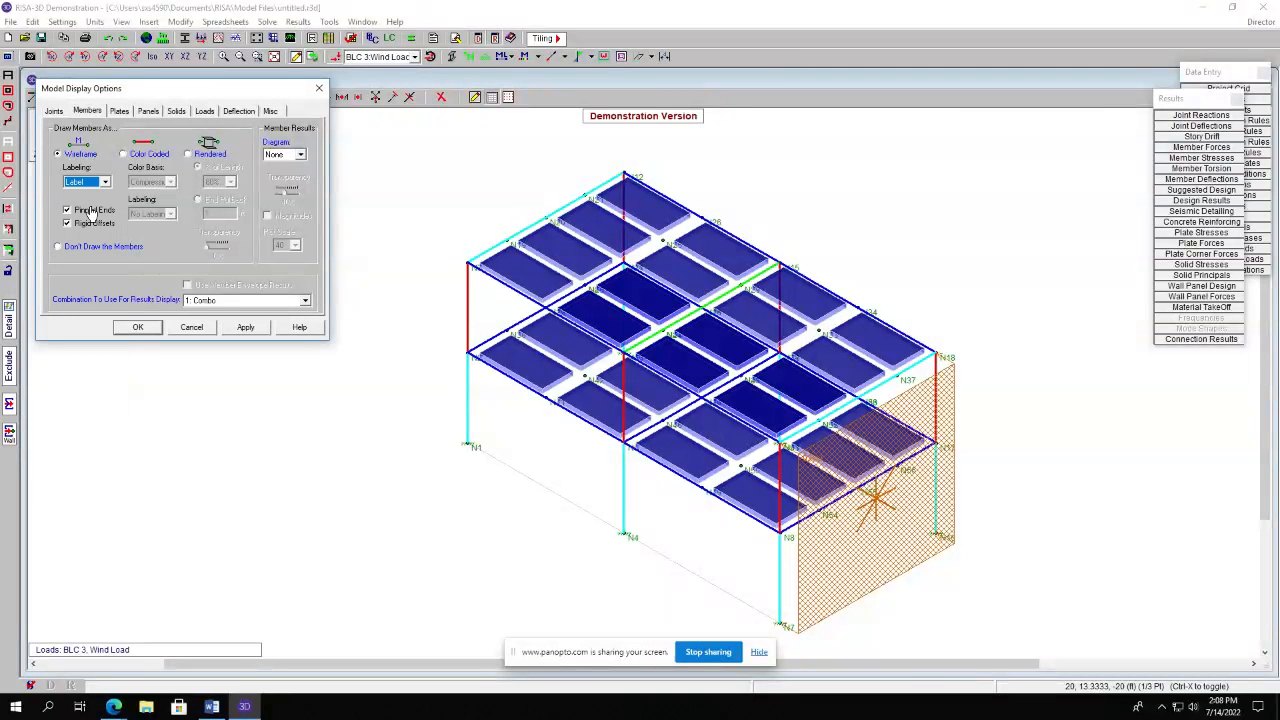
{"action": "left_click", "coordinate": [246, 327]}
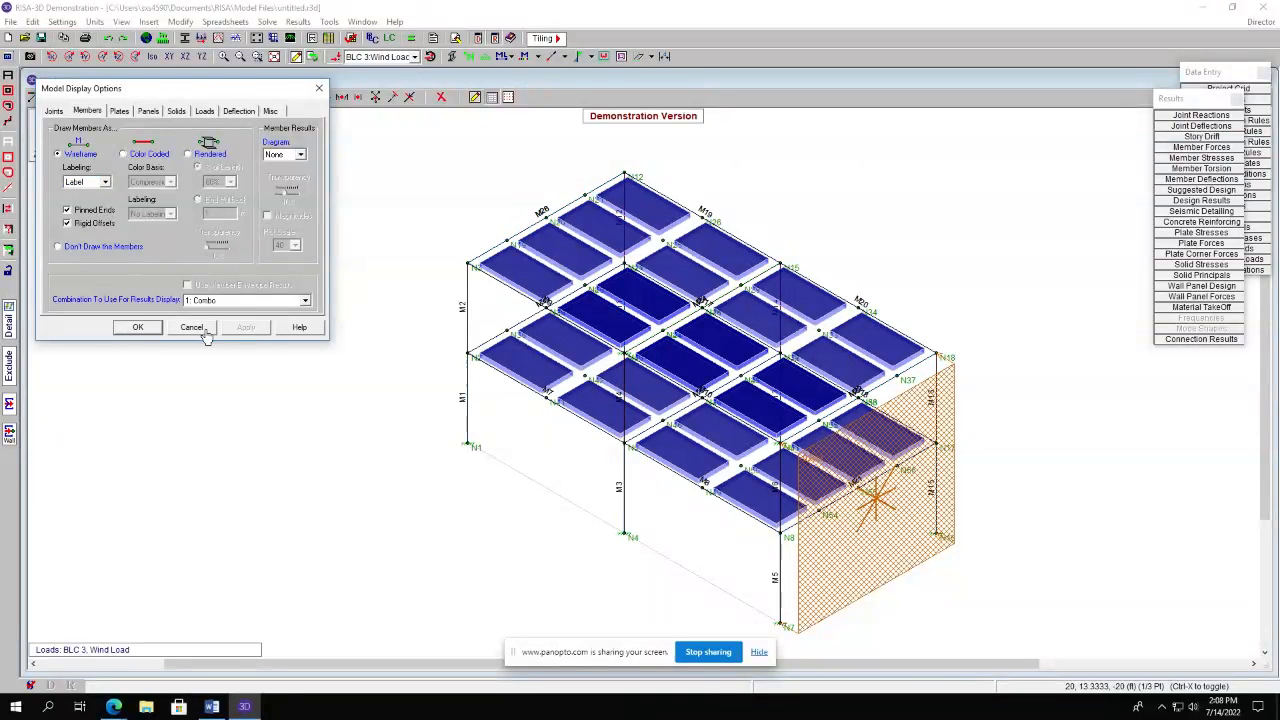
{"action": "left_click", "coordinate": [138, 328]}
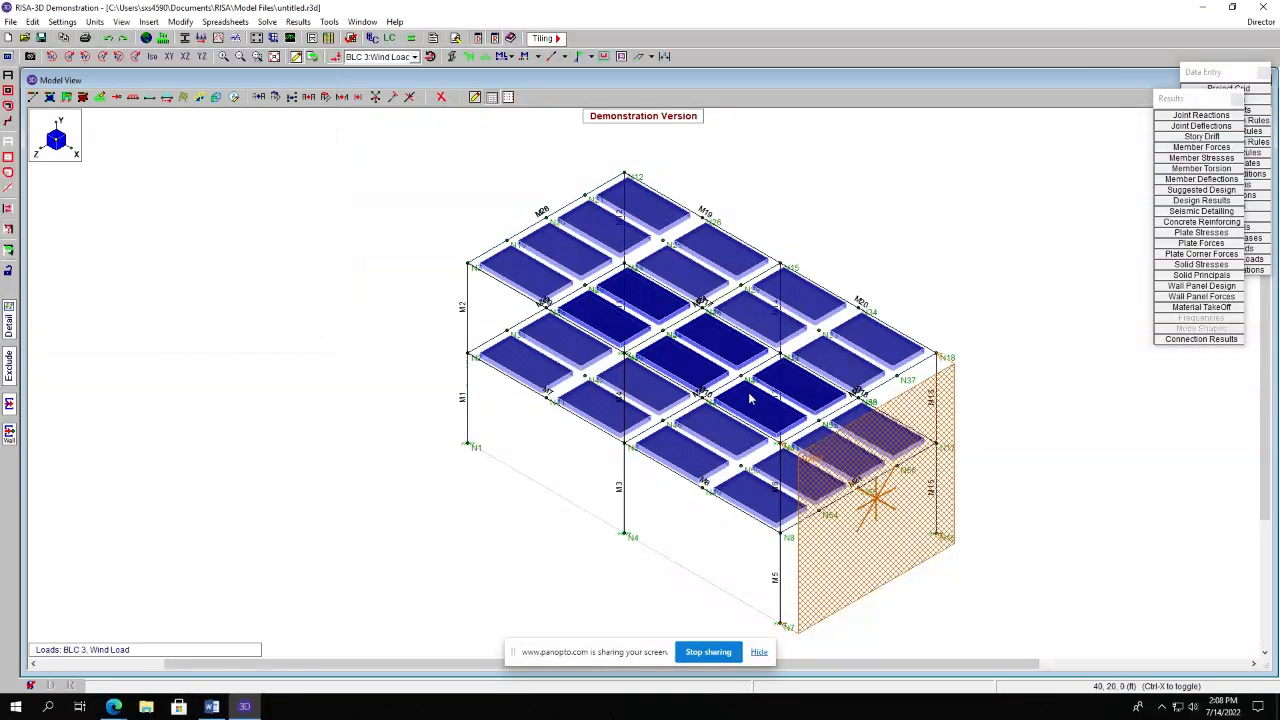
{"action": "left_click", "coordinate": [468, 400]}
{"action": "left_click", "coordinate": [469, 404]}
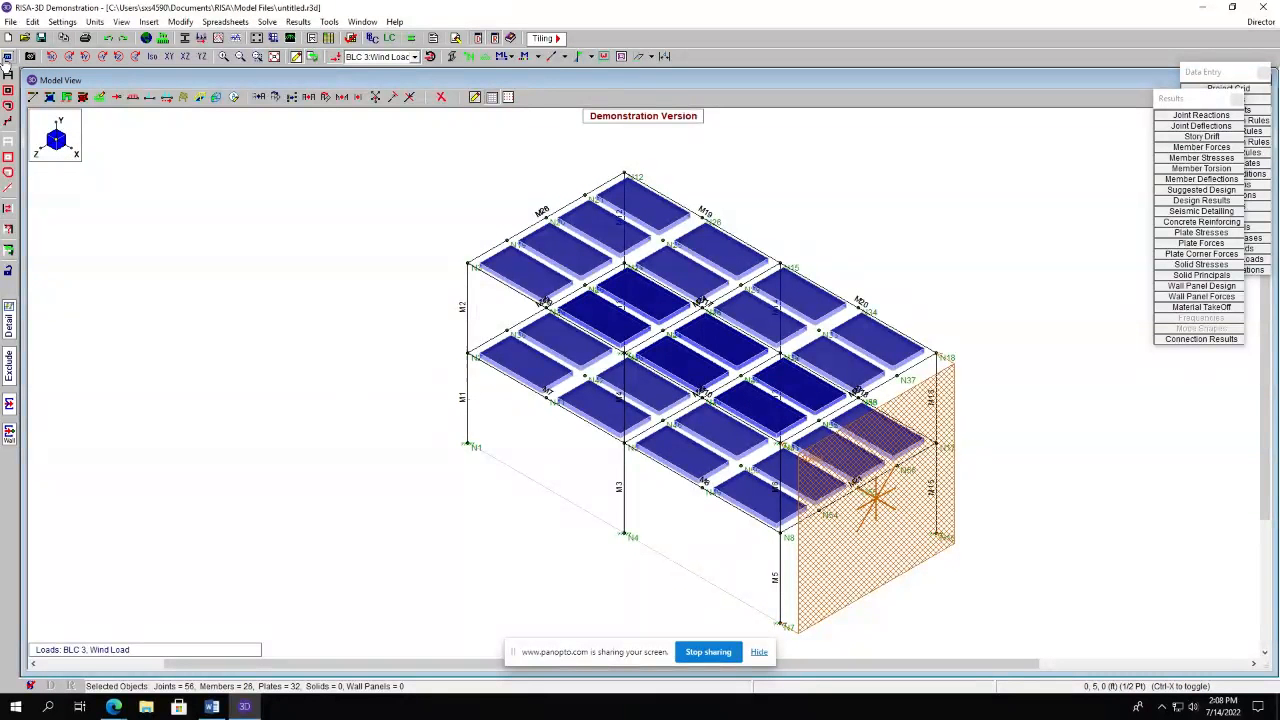
{"action": "left_click", "coordinate": [7, 57]}
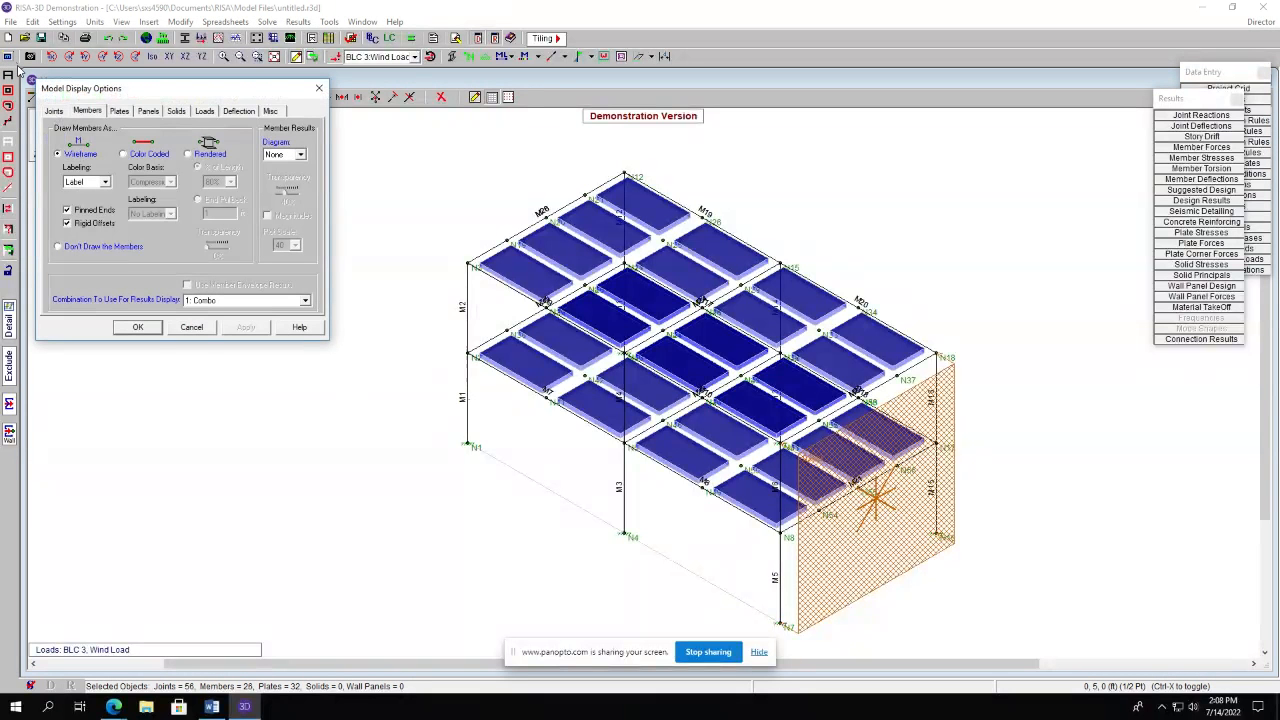
{"action": "left_click", "coordinate": [195, 329]}
Open the member detail report for column M1.
{"action": "left_click", "coordinate": [298, 21]}
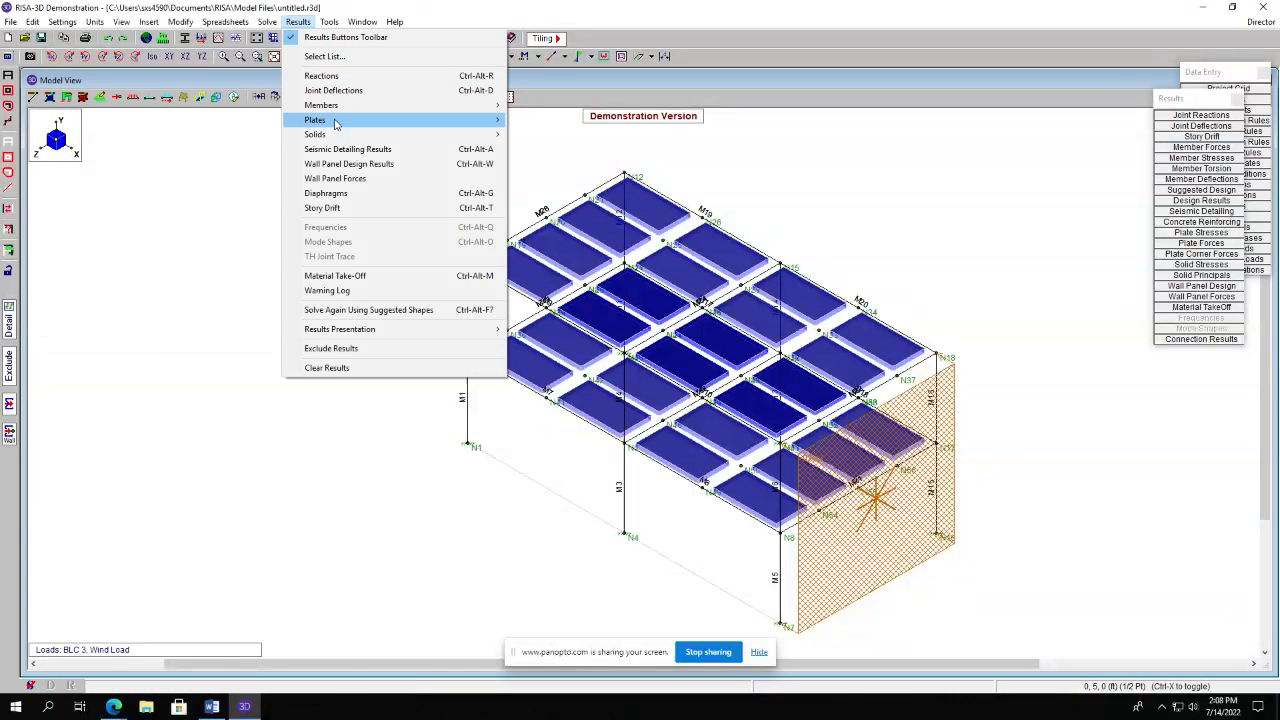
{"action": "mouse_move", "coordinate": [505, 106]}
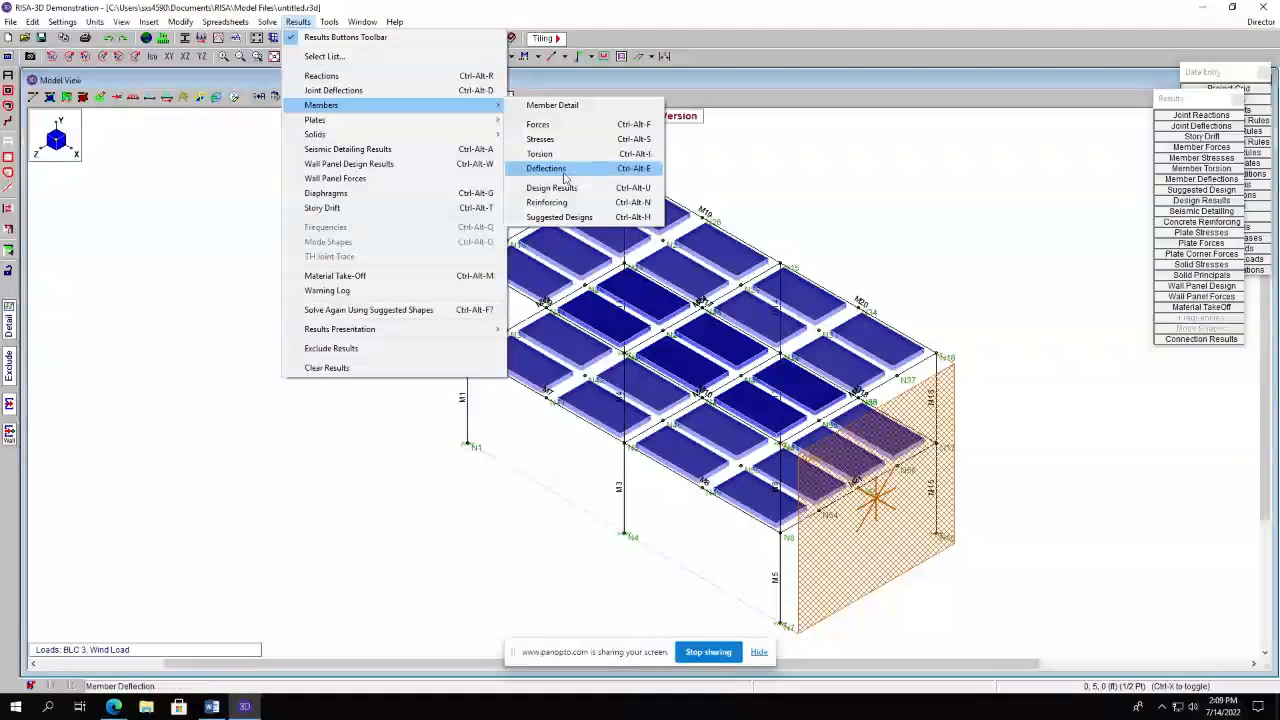
{"action": "left_click", "coordinate": [552, 105]}
{"action": "left_click", "coordinate": [616, 145]}
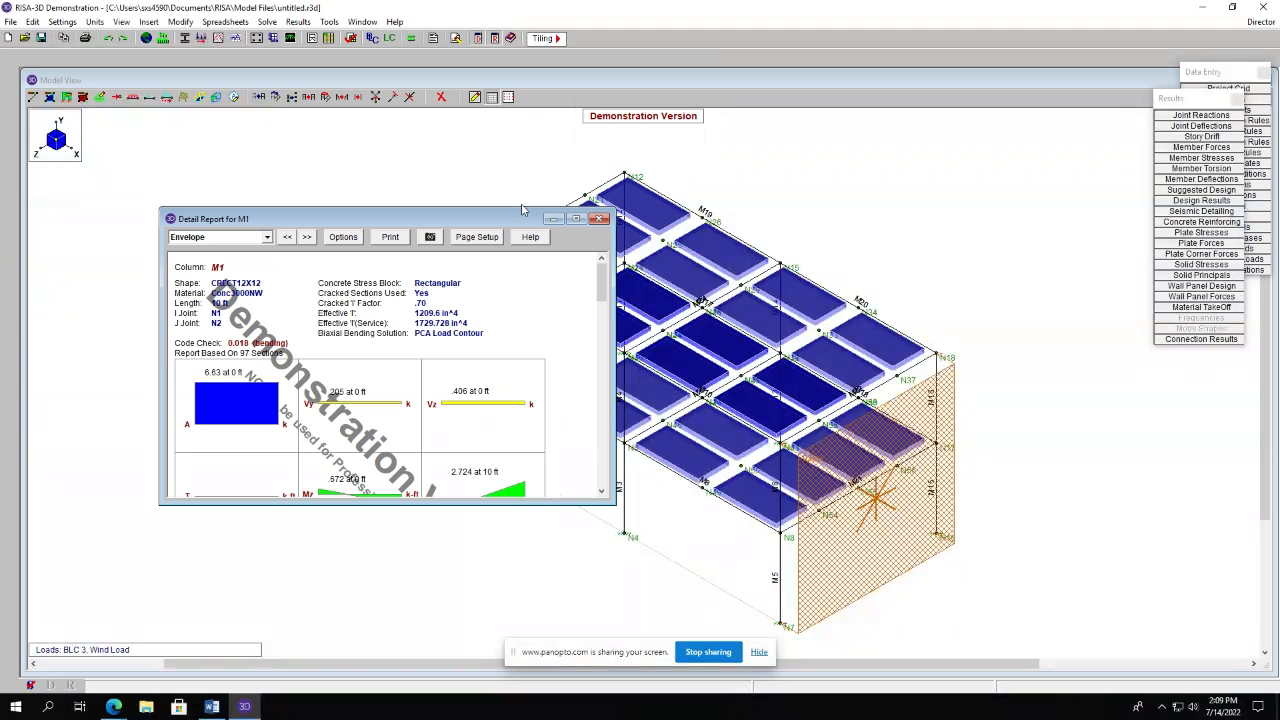
Review the shear and rebar detailing section of the M1 detail report, then close it.
{"action": "scroll", "coordinate": [358, 375], "scroll_direction": "down", "scroll_amount": 5}
{"action": "scroll", "coordinate": [357, 370], "scroll_direction": "down", "scroll_amount": 10}
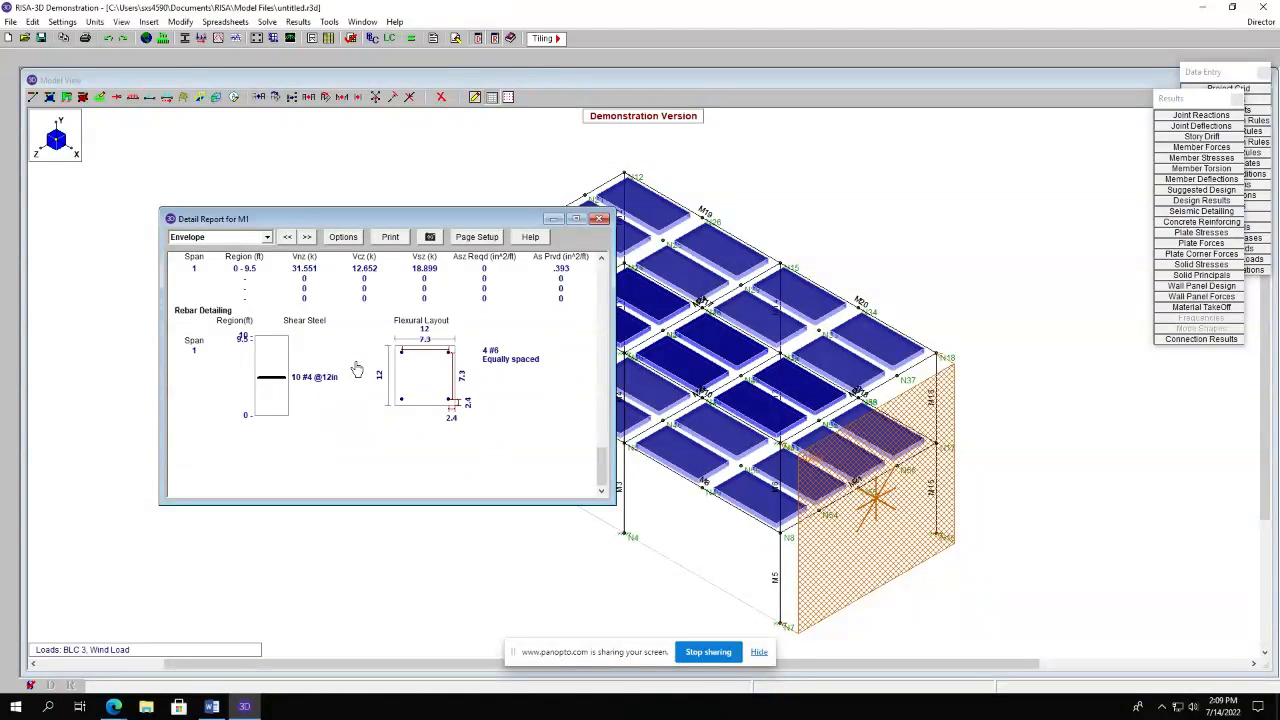
{"action": "left_click_drag", "start_coordinate": [370, 220], "coordinate": [230, 324]}
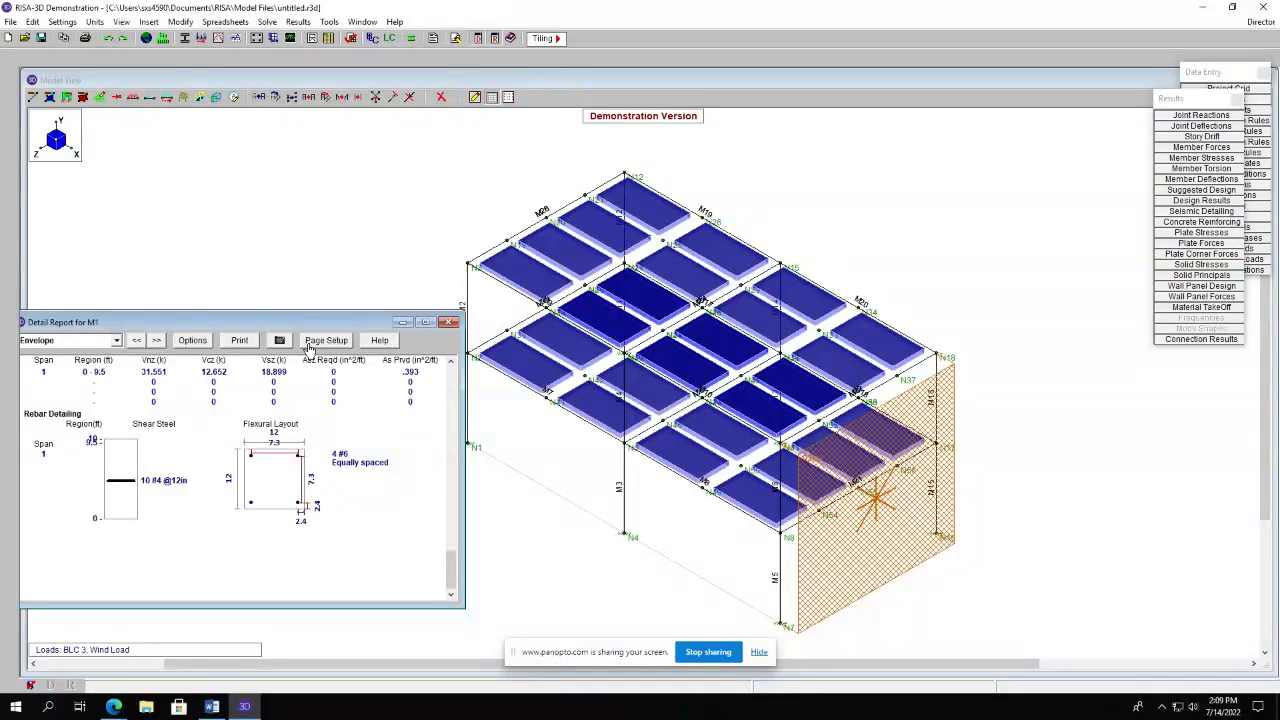
{"action": "left_click_drag", "start_coordinate": [308, 325], "coordinate": [469, 200]}
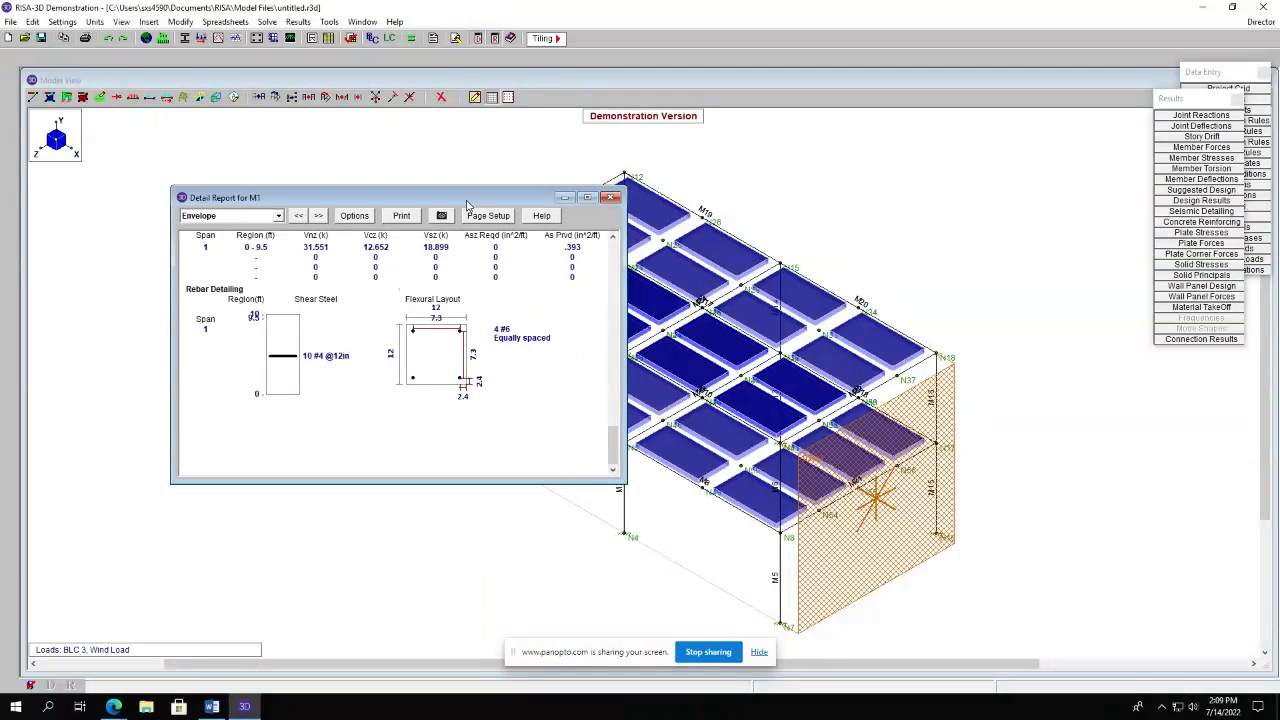
{"action": "left_click", "coordinate": [611, 197]}
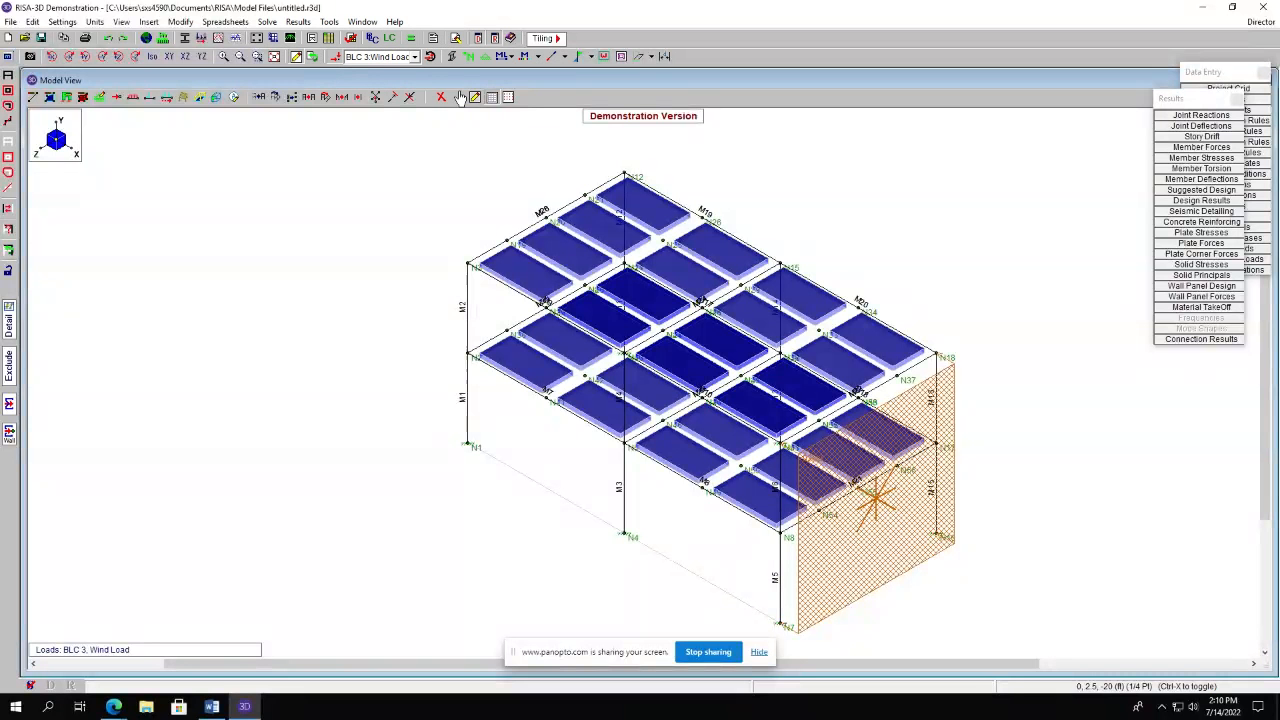
{"action": "left_click", "coordinate": [414, 39]}
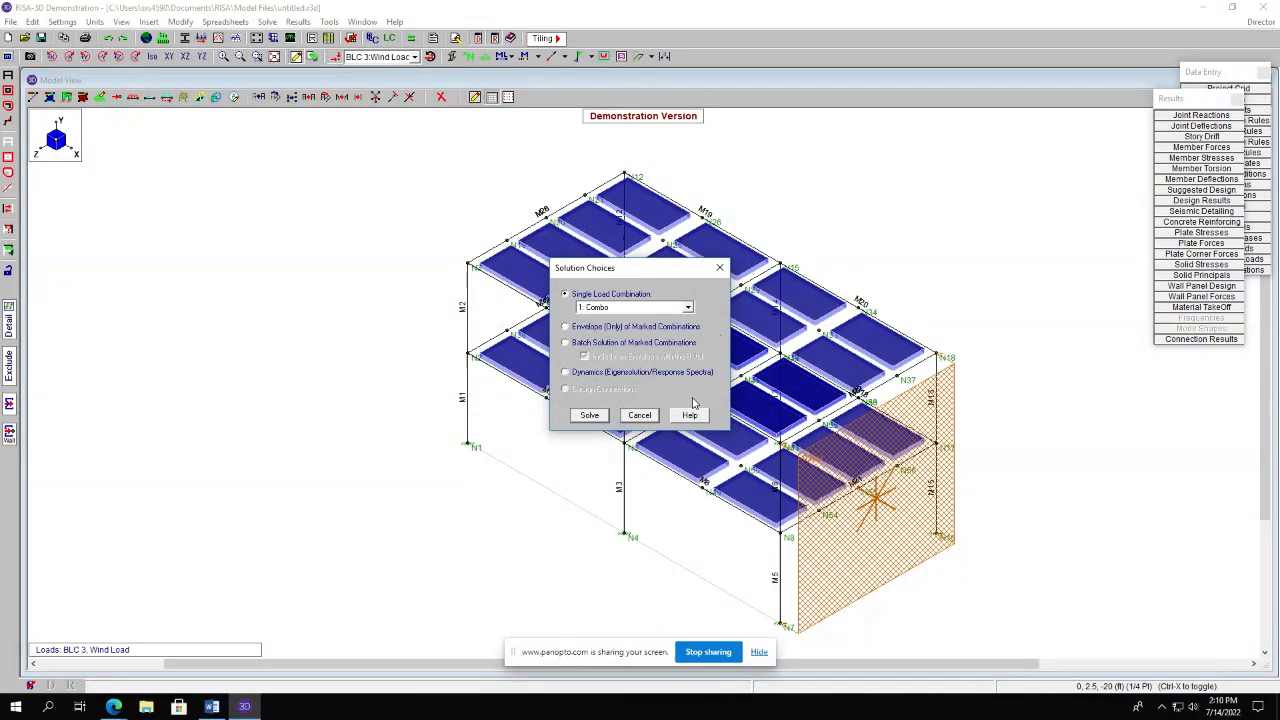
{"action": "left_click", "coordinate": [640, 415]}
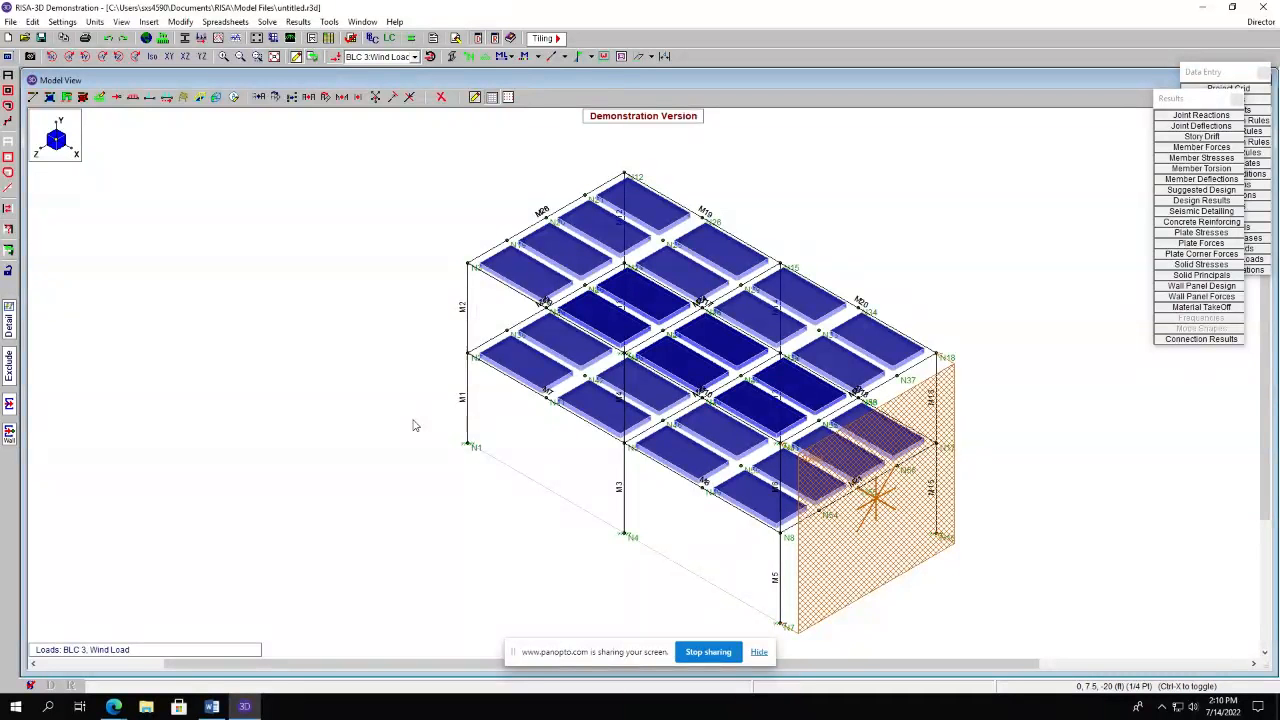
{"action": "mouse_move", "coordinate": [113, 707]}
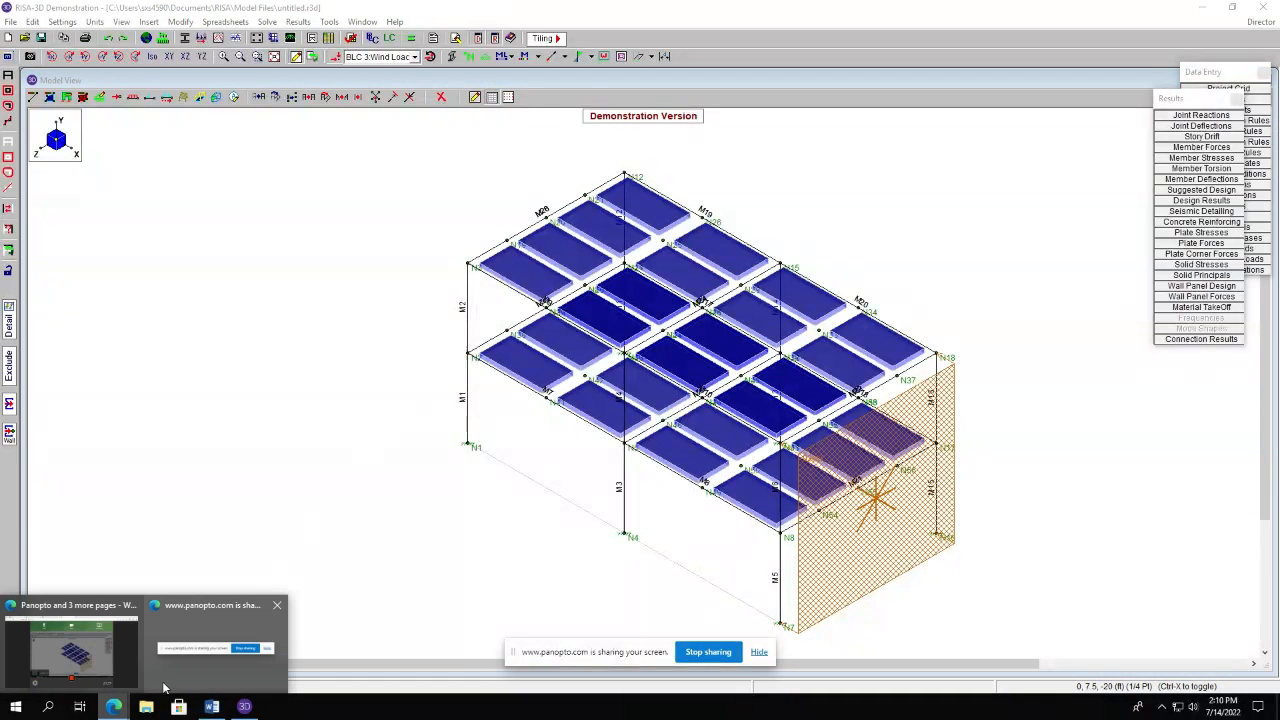
{"action": "mouse_move", "coordinate": [92, 658]}
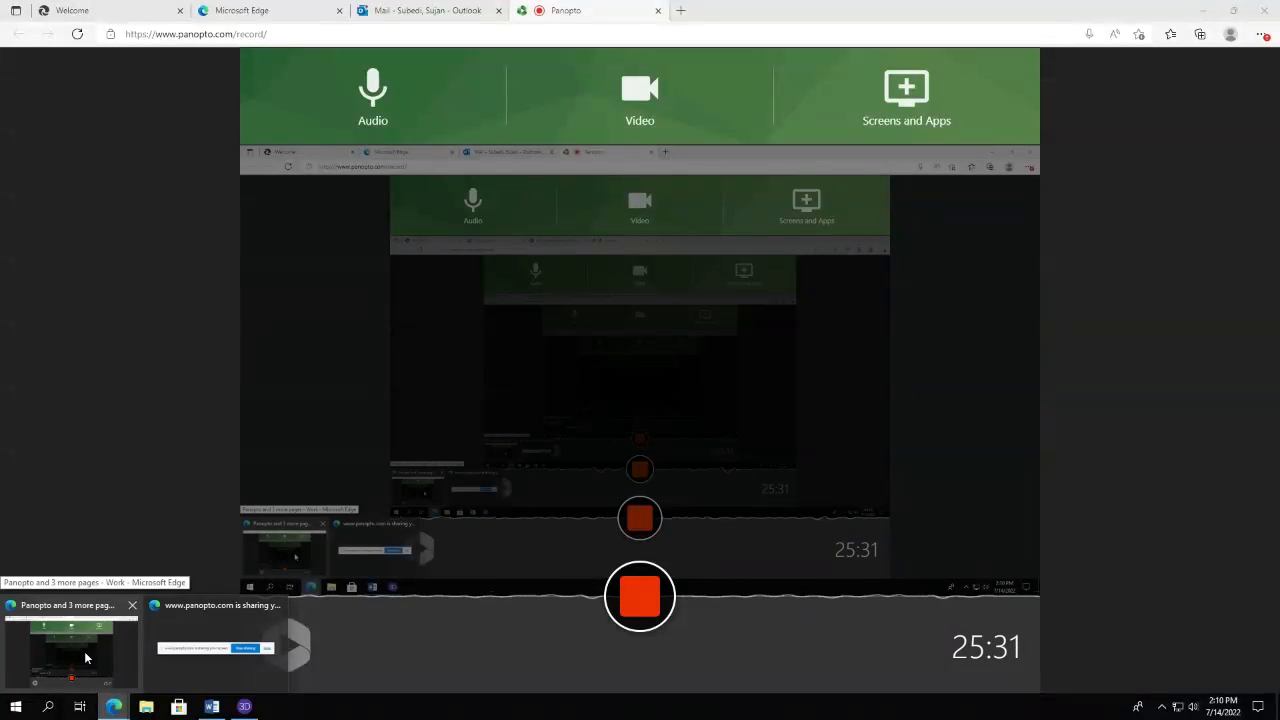
{"action": "left_click", "coordinate": [84, 657]}
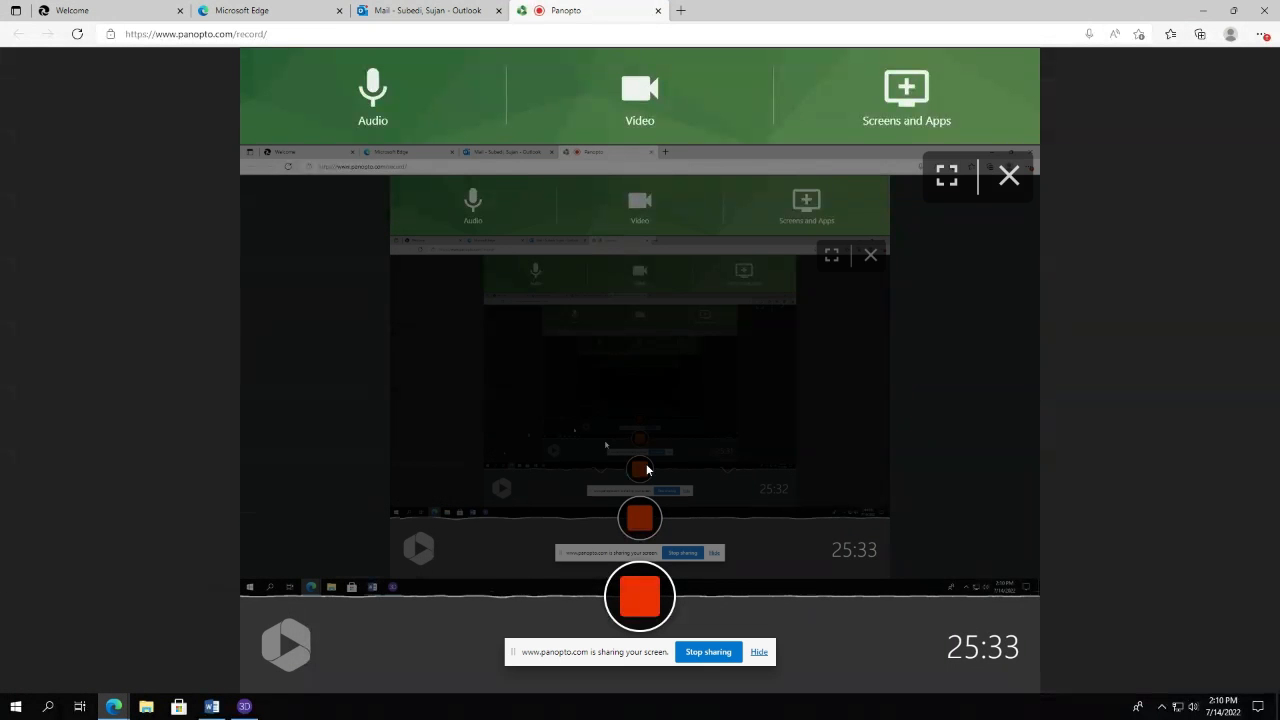